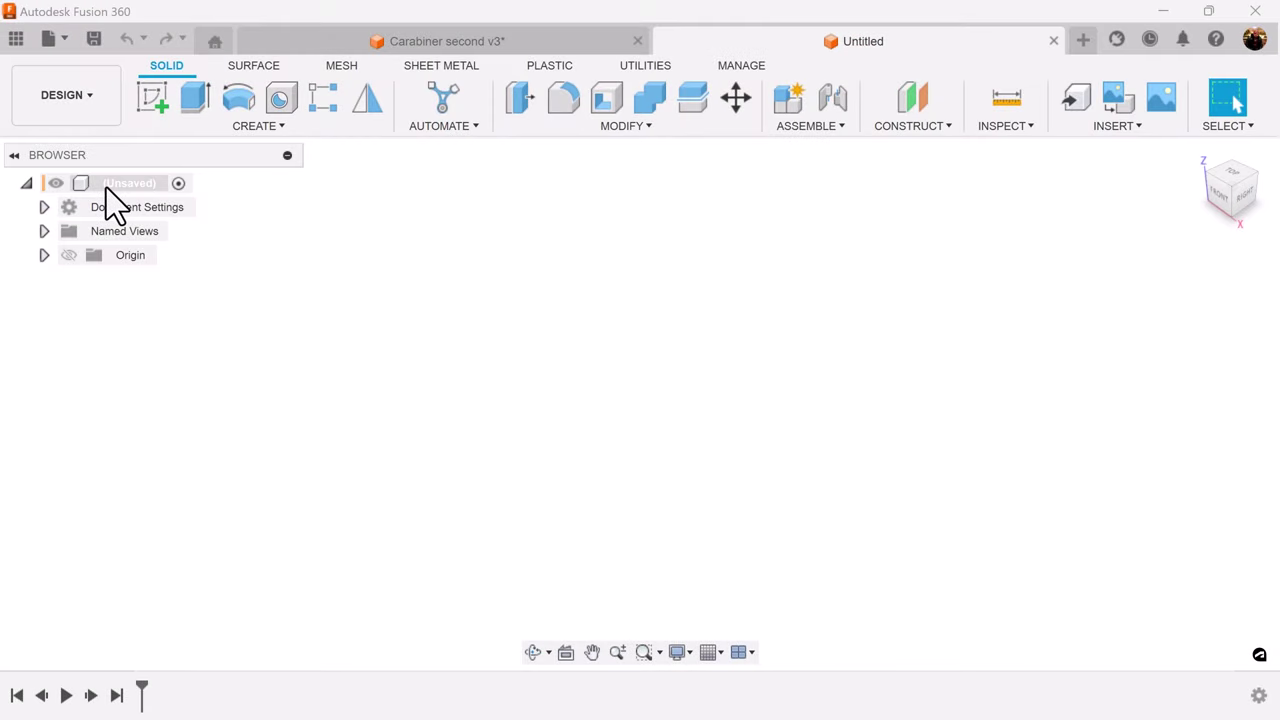
- Add a new component named Spine under the design's root
right_click(106, 187)
click(145, 212)
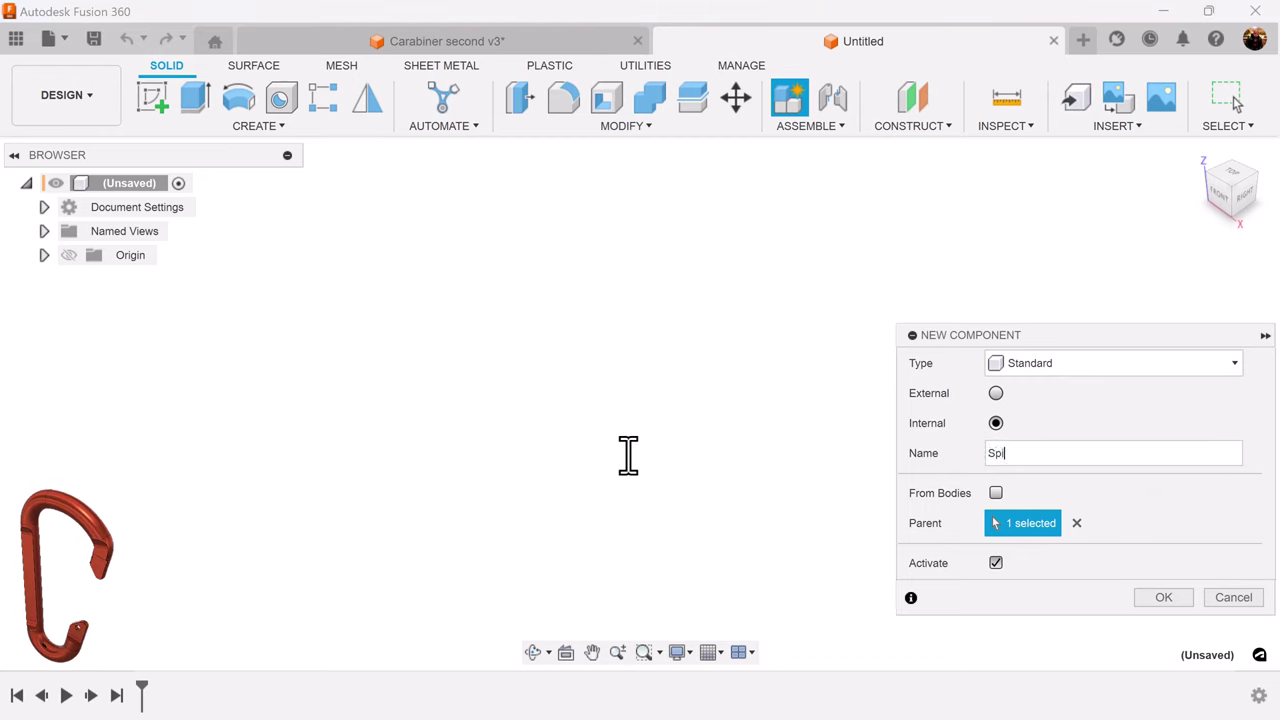
click(1170, 596)
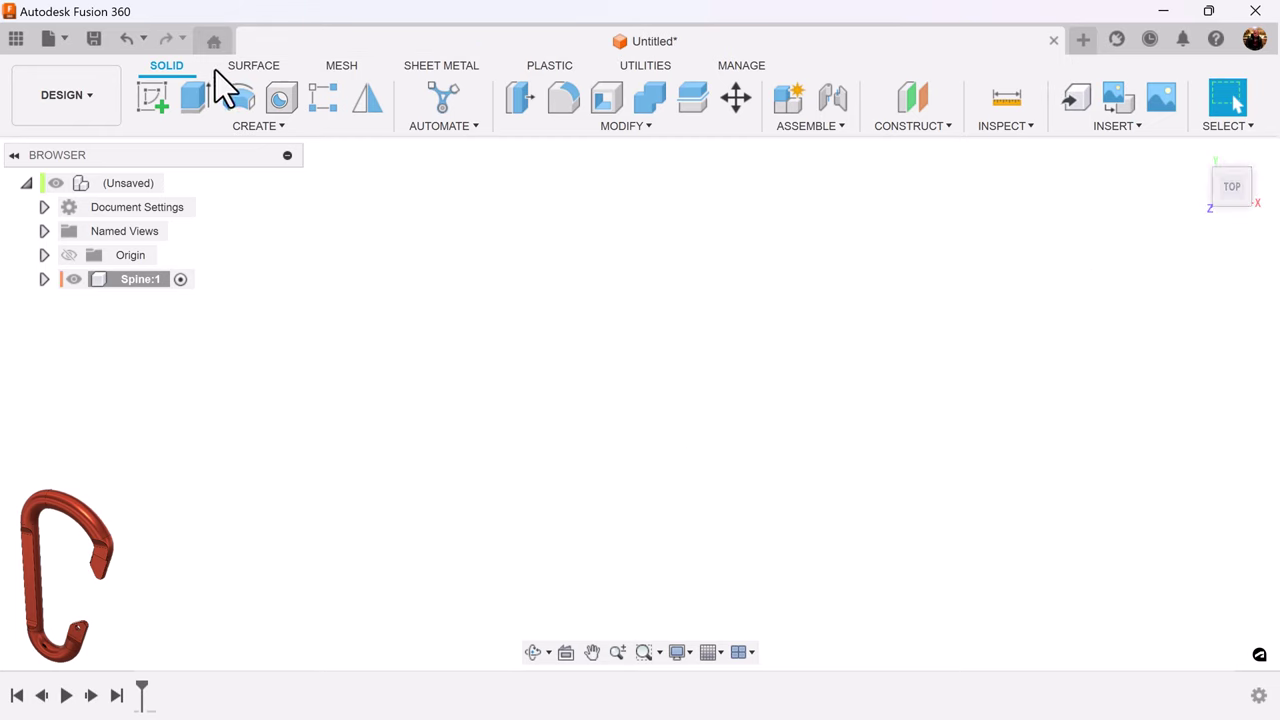
- Start a sketch on the XY plane and draw a two-corner construction rectangle
click(153, 96)
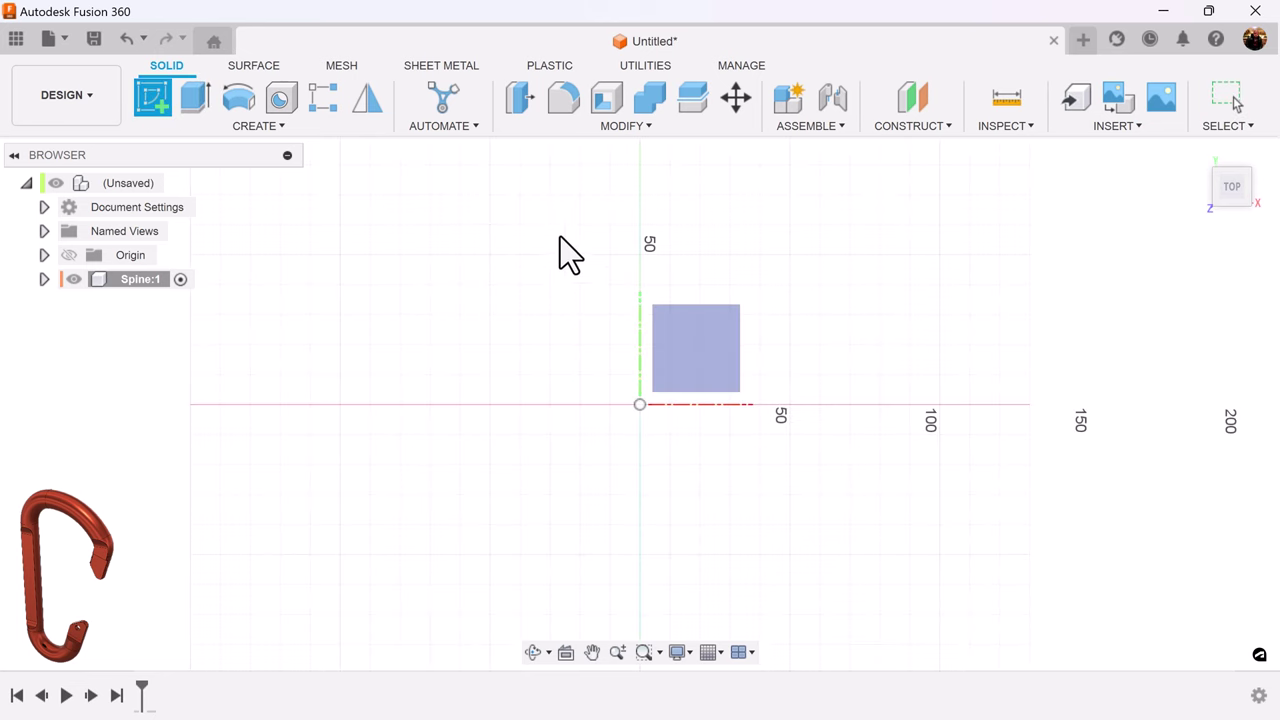
click(708, 345)
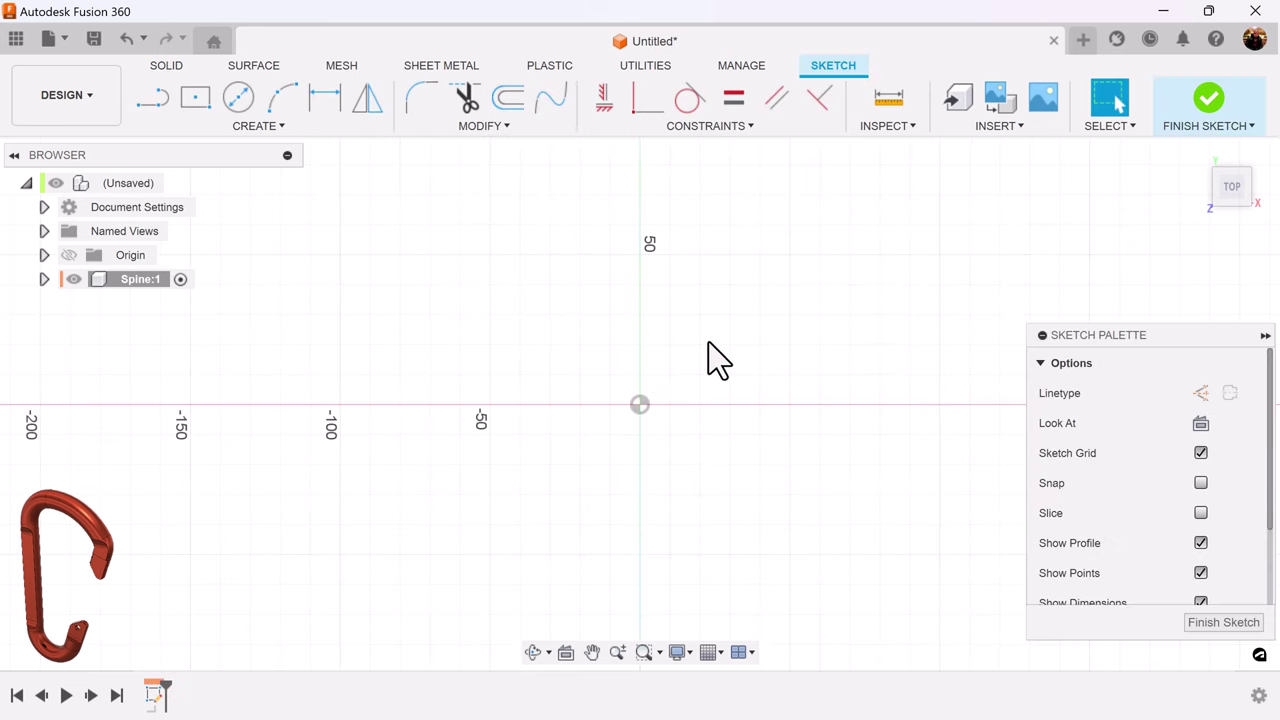
click(255, 127)
mouse_move(213, 169)
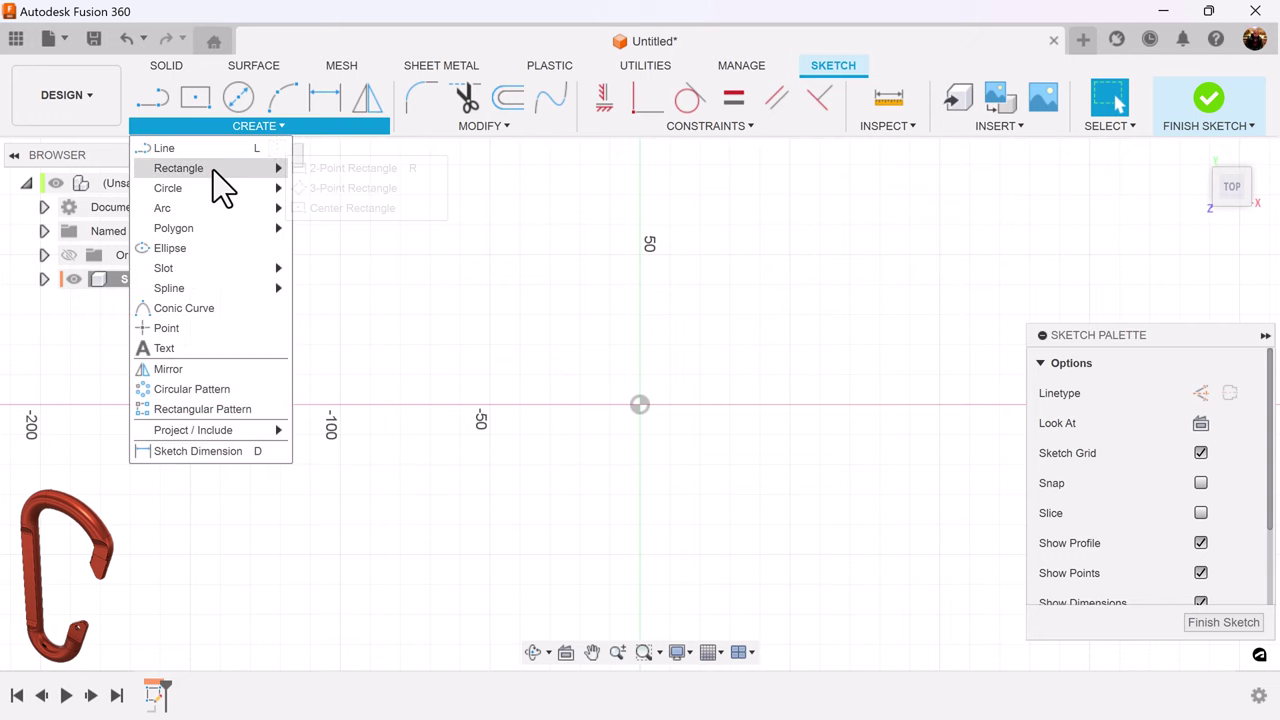
click(320, 170)
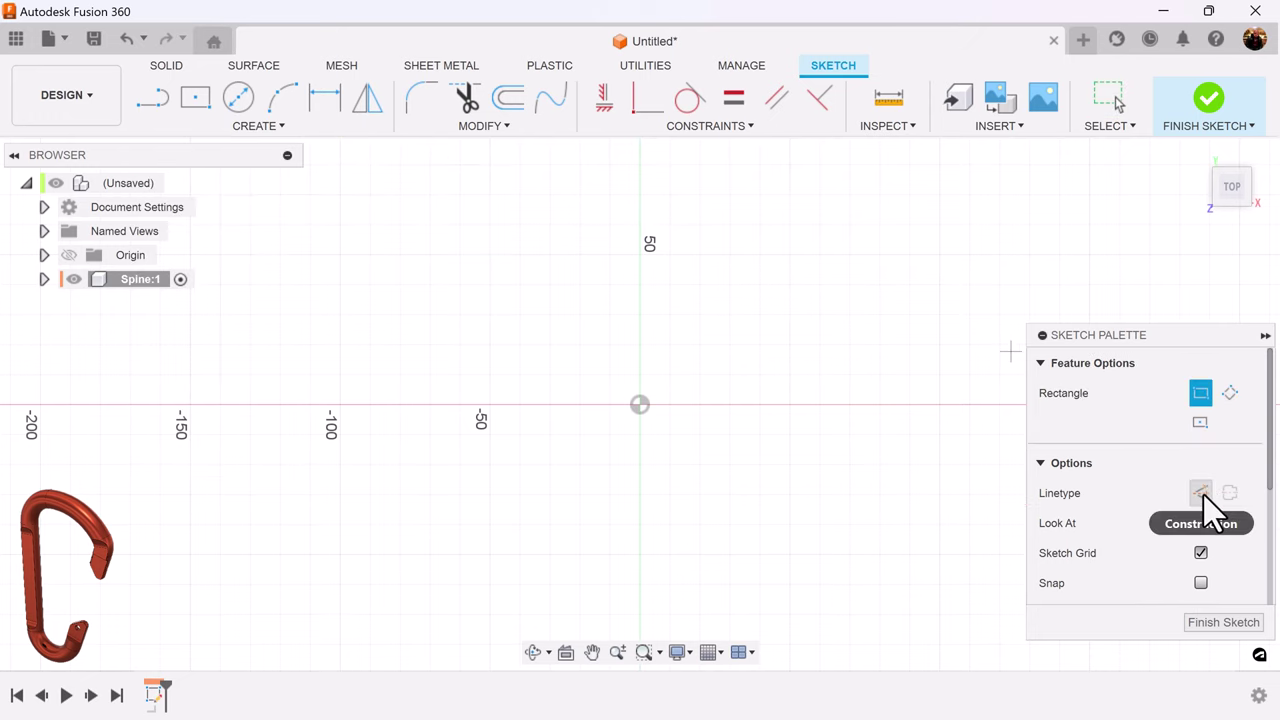
click(1202, 495)
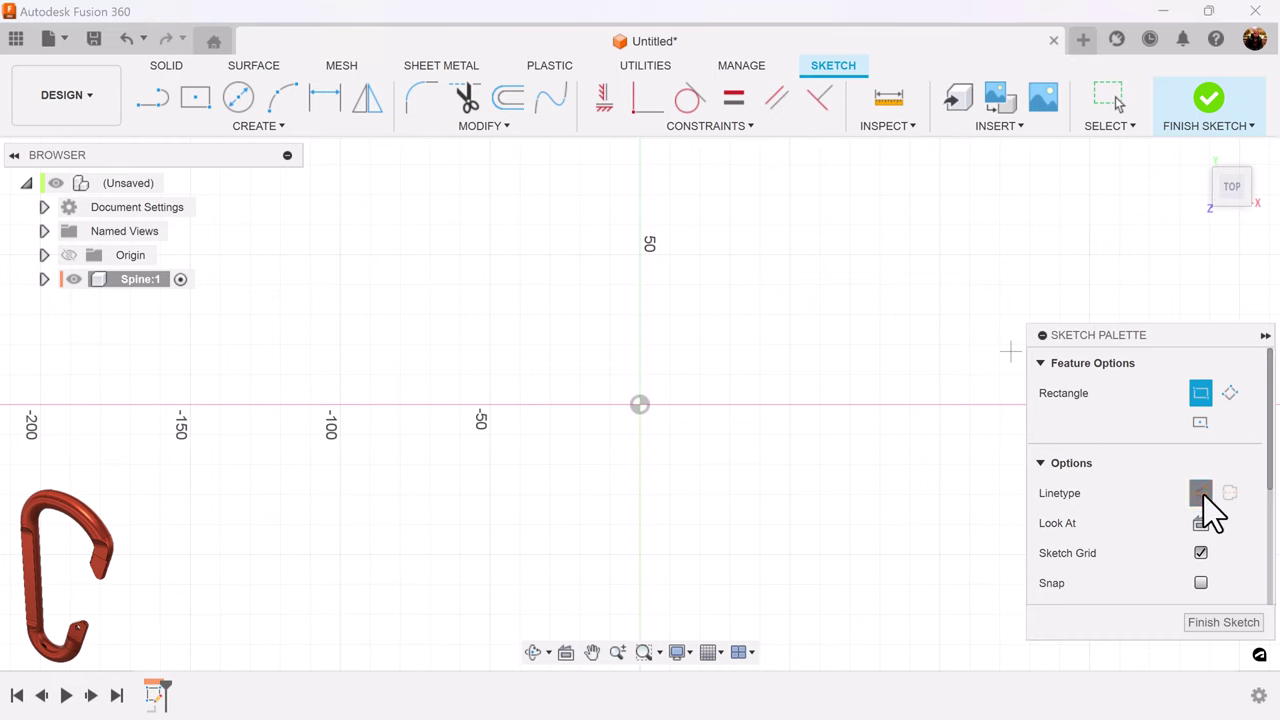
click(640, 322)
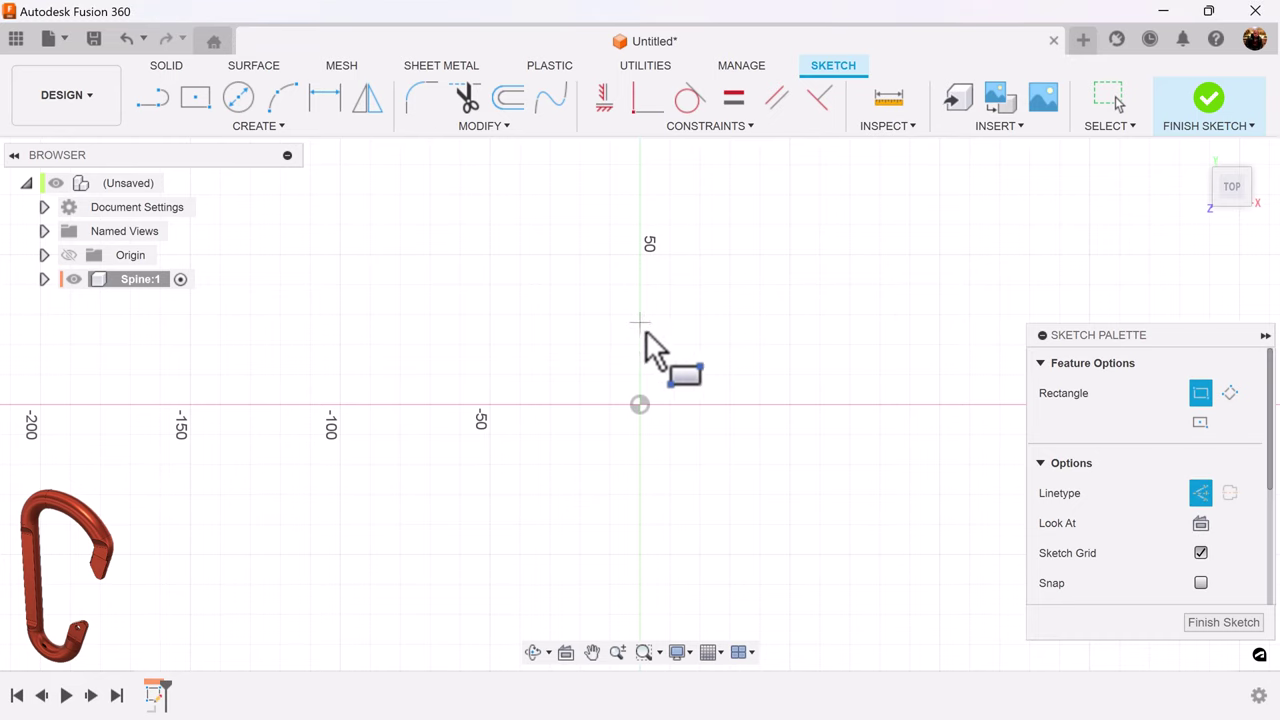
click(786, 468)
- Constrain the origin to lie on the rectangle's left edge
scroll(860, 366, up, 2)
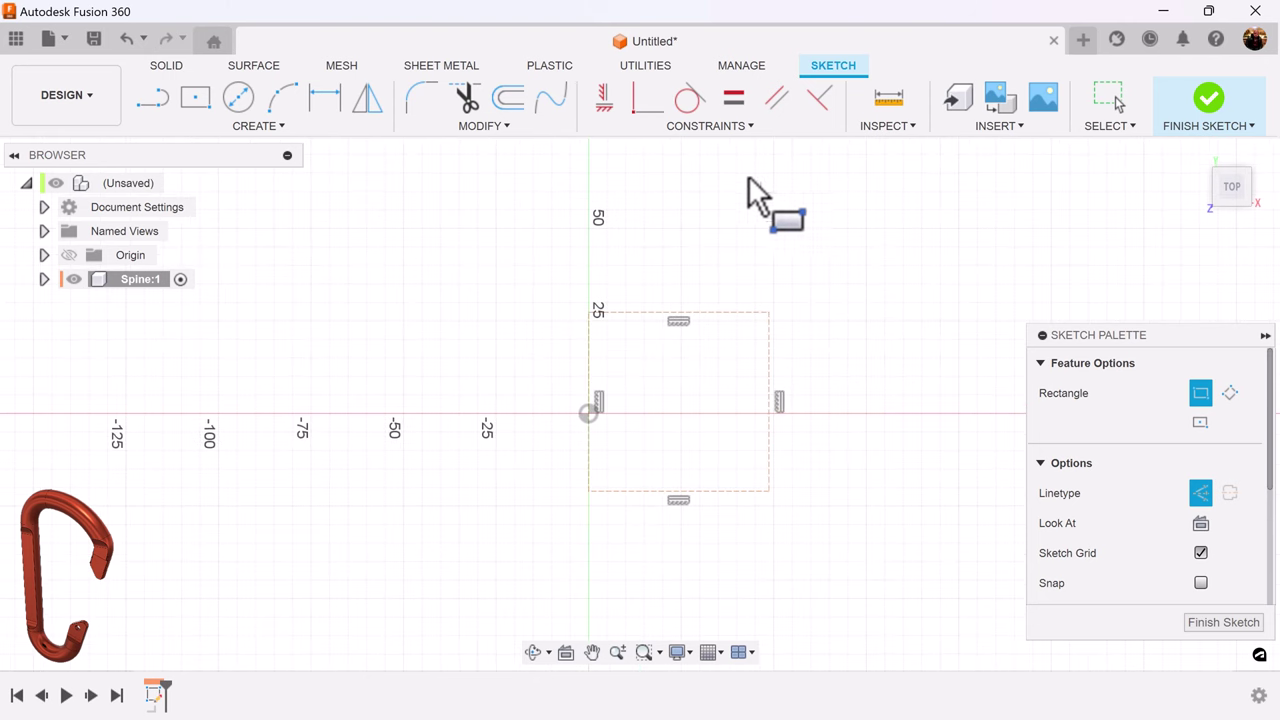
click(647, 99)
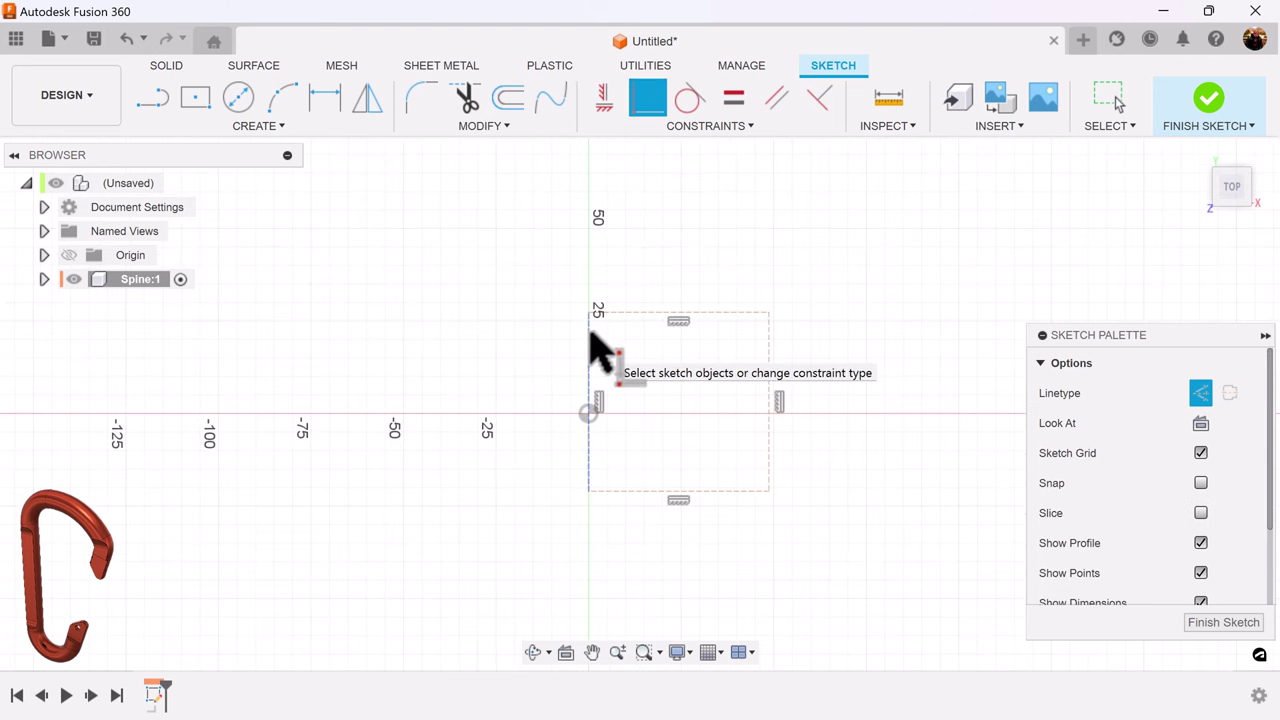
click(591, 392)
click(590, 414)
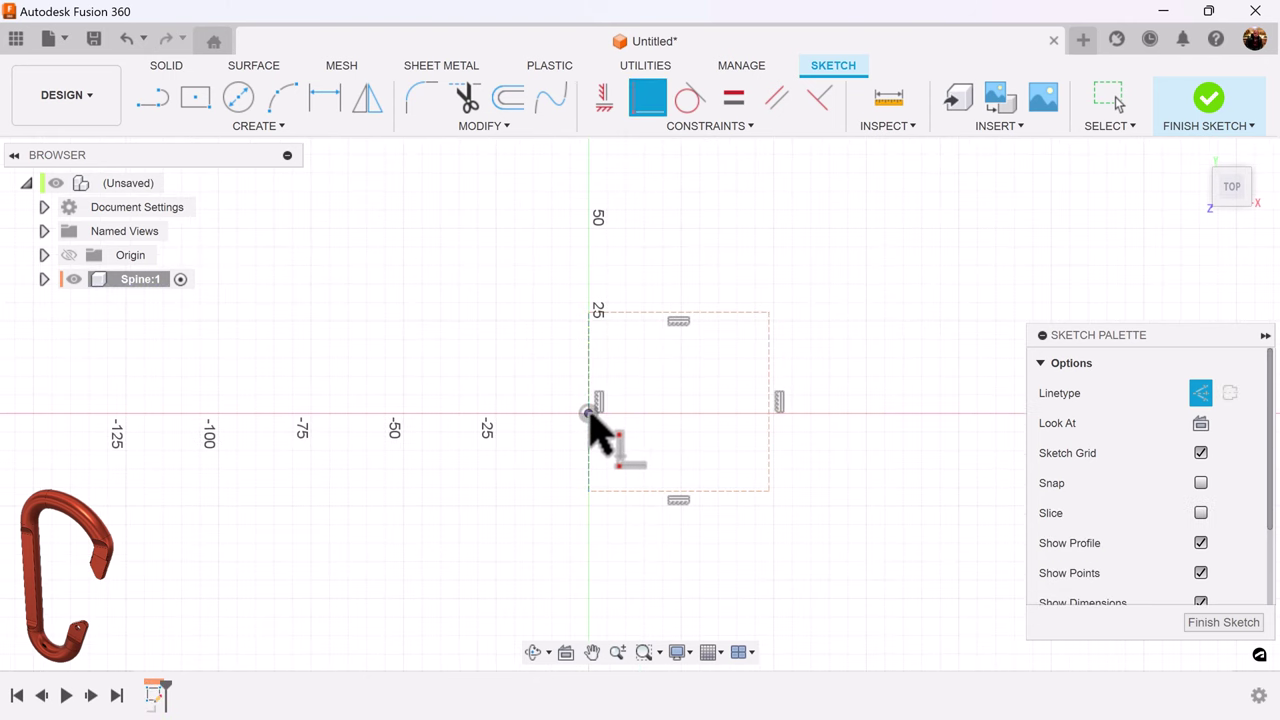
- Dimension the origin to the rectangle's bottom edge at 9 mm
click(324, 97)
click(589, 414)
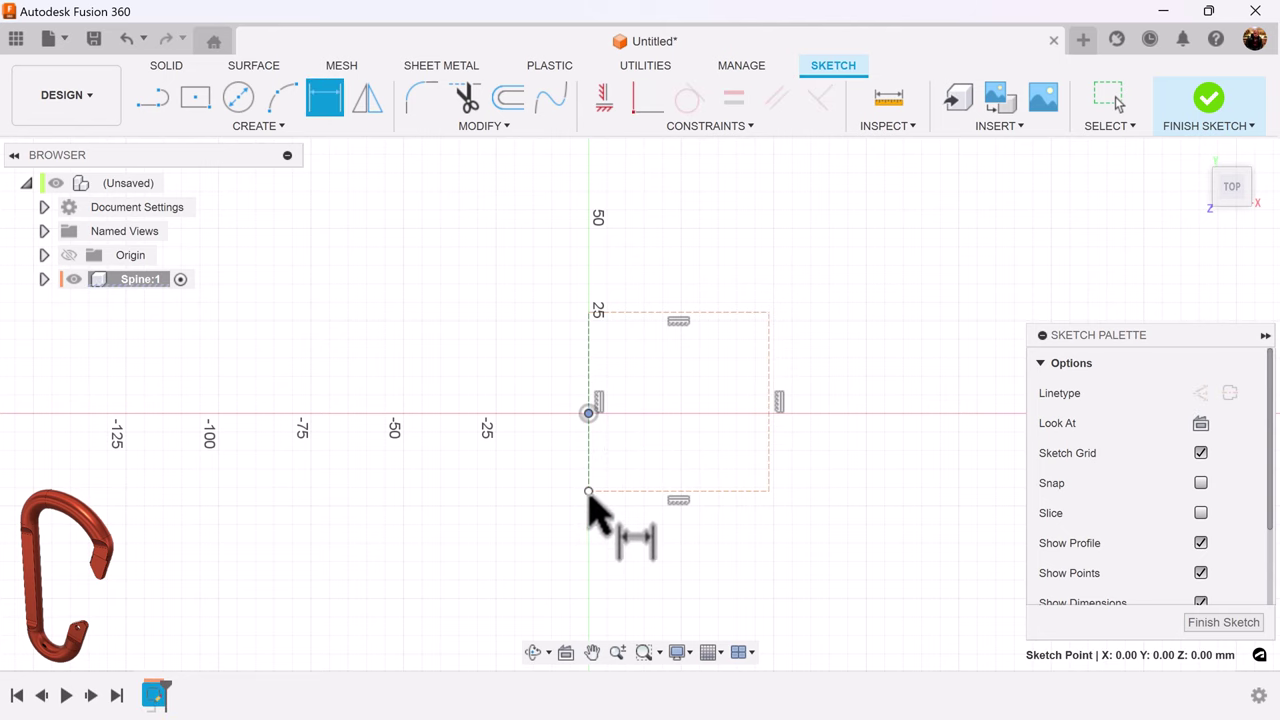
click(618, 490)
click(535, 460)
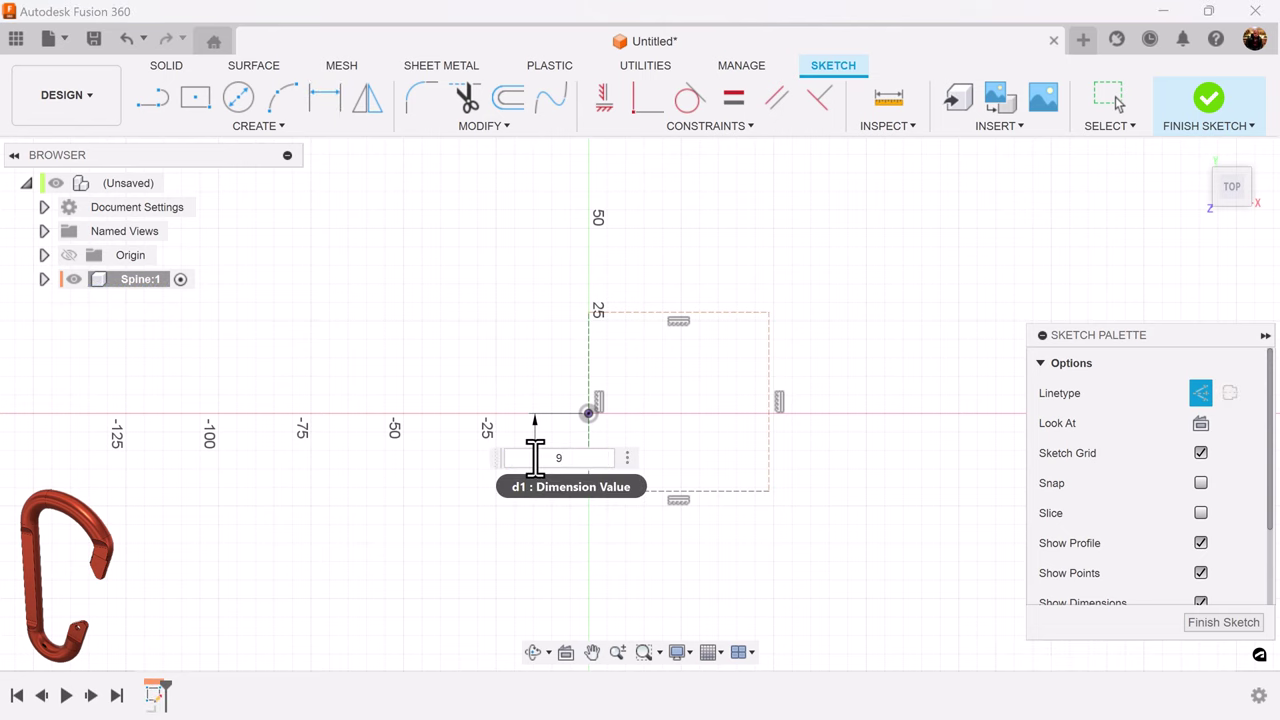
key(Return)
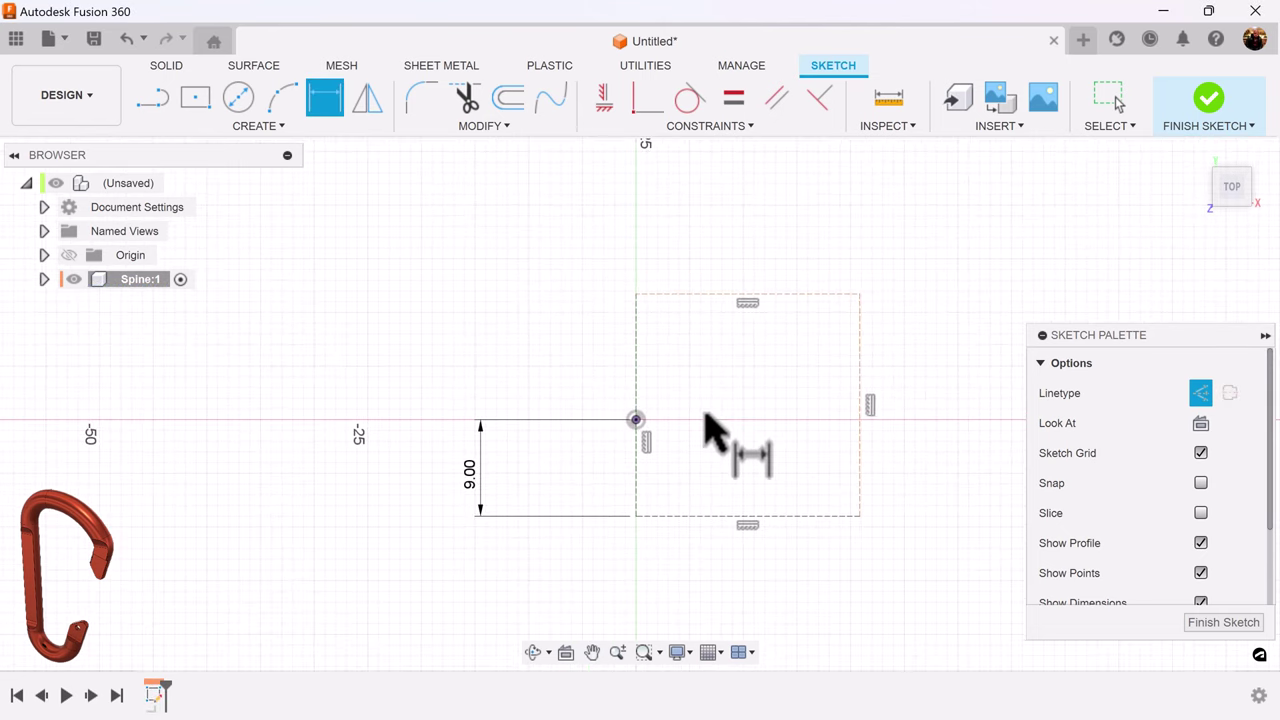
scroll(705, 430, down, 3)
key(Escape)
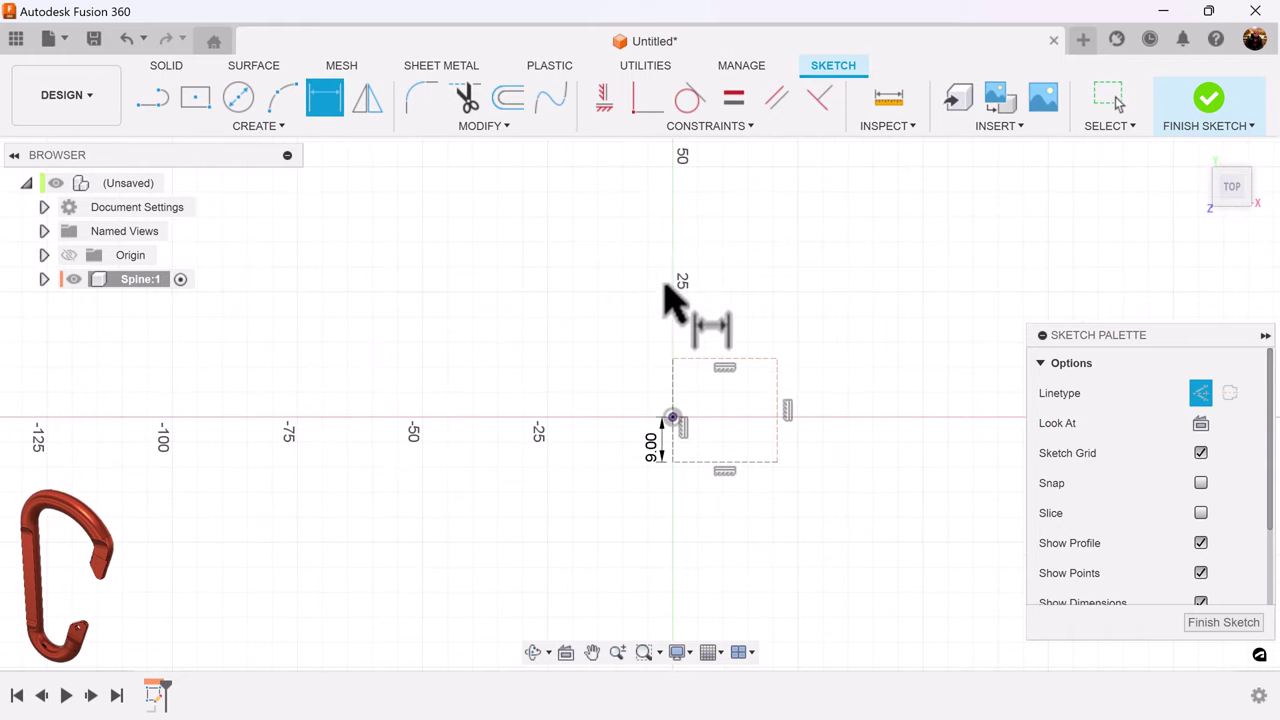
- Dimension the rectangle 27.45 mm wide and 50.75 mm tall
click(758, 362)
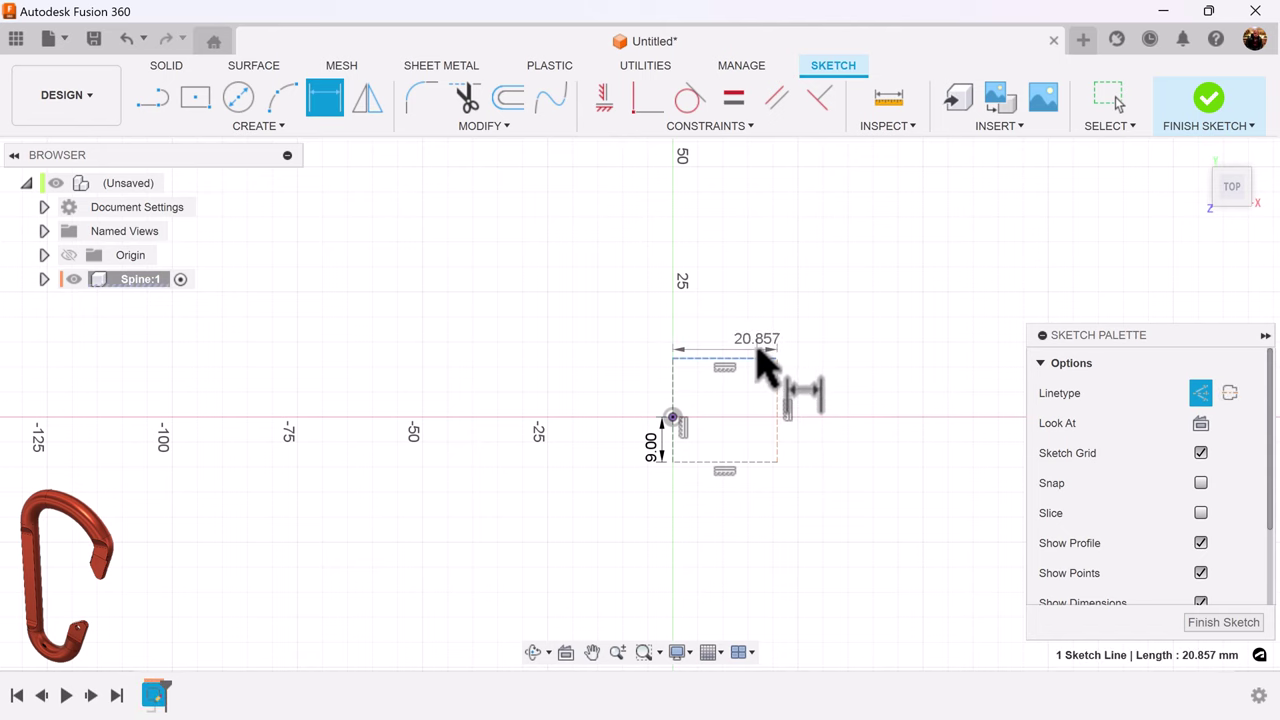
click(758, 360)
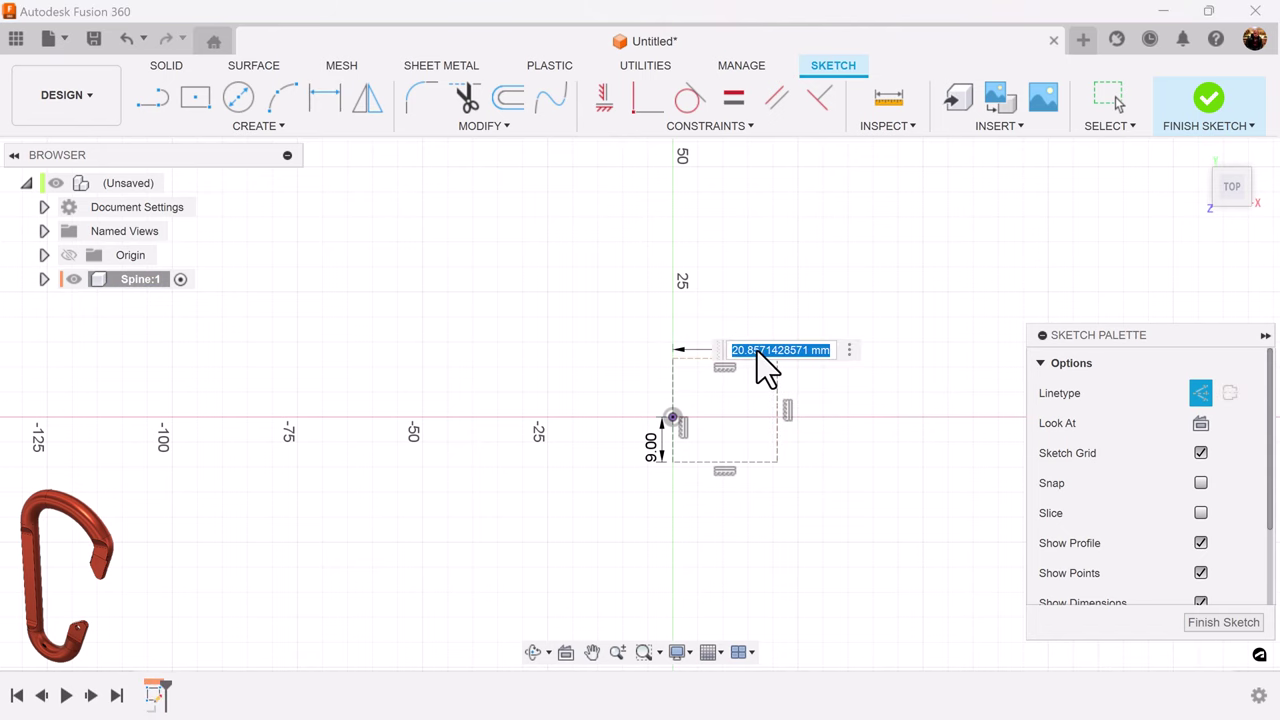
text(27.45)
key(Return)
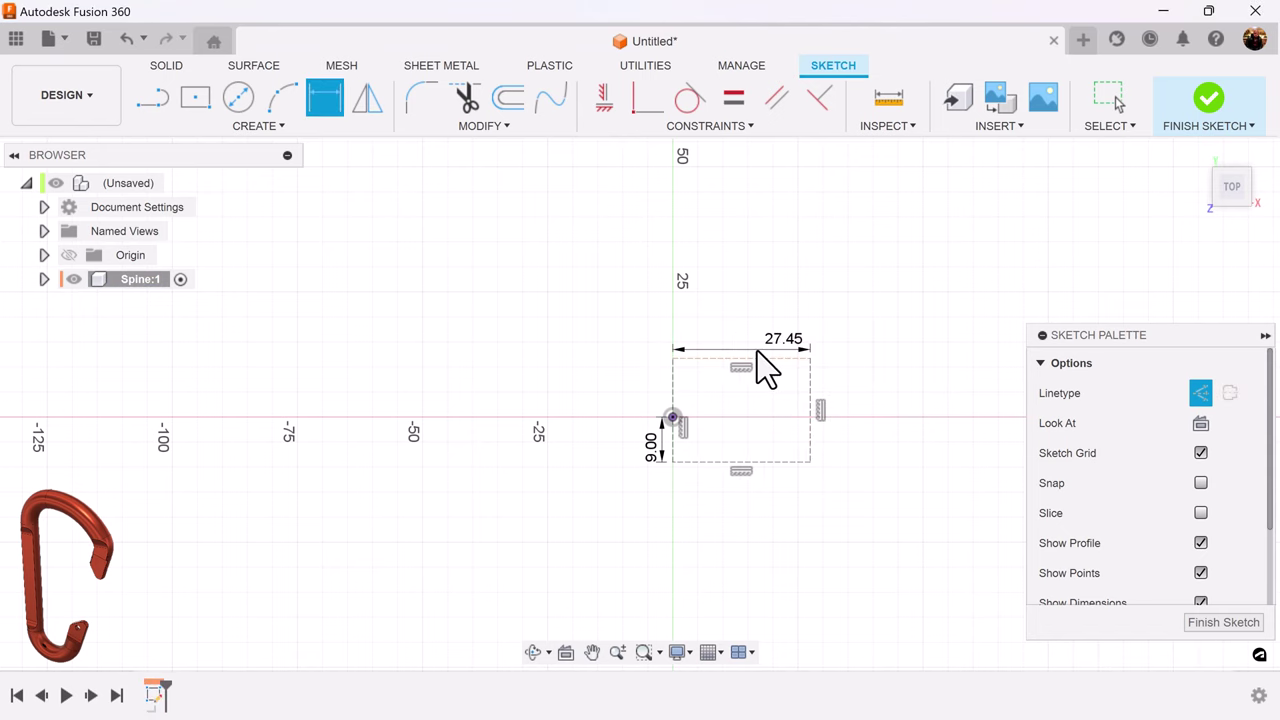
click(810, 392)
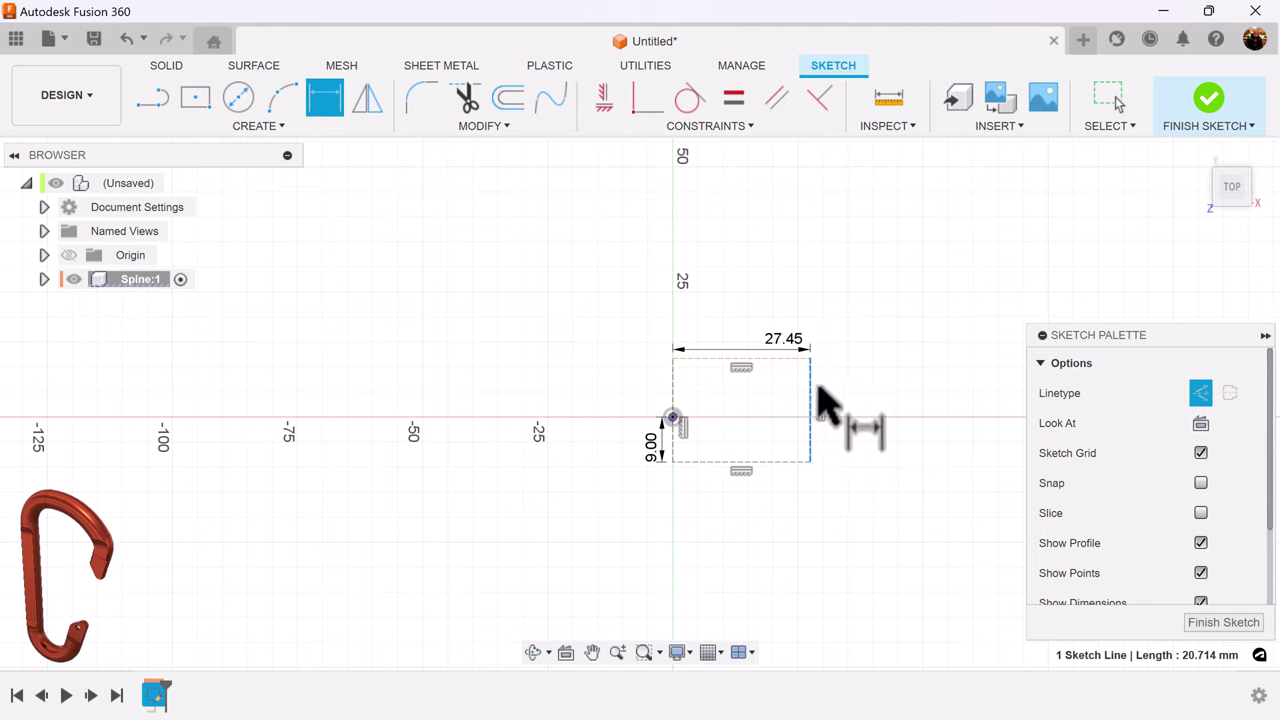
click(838, 390)
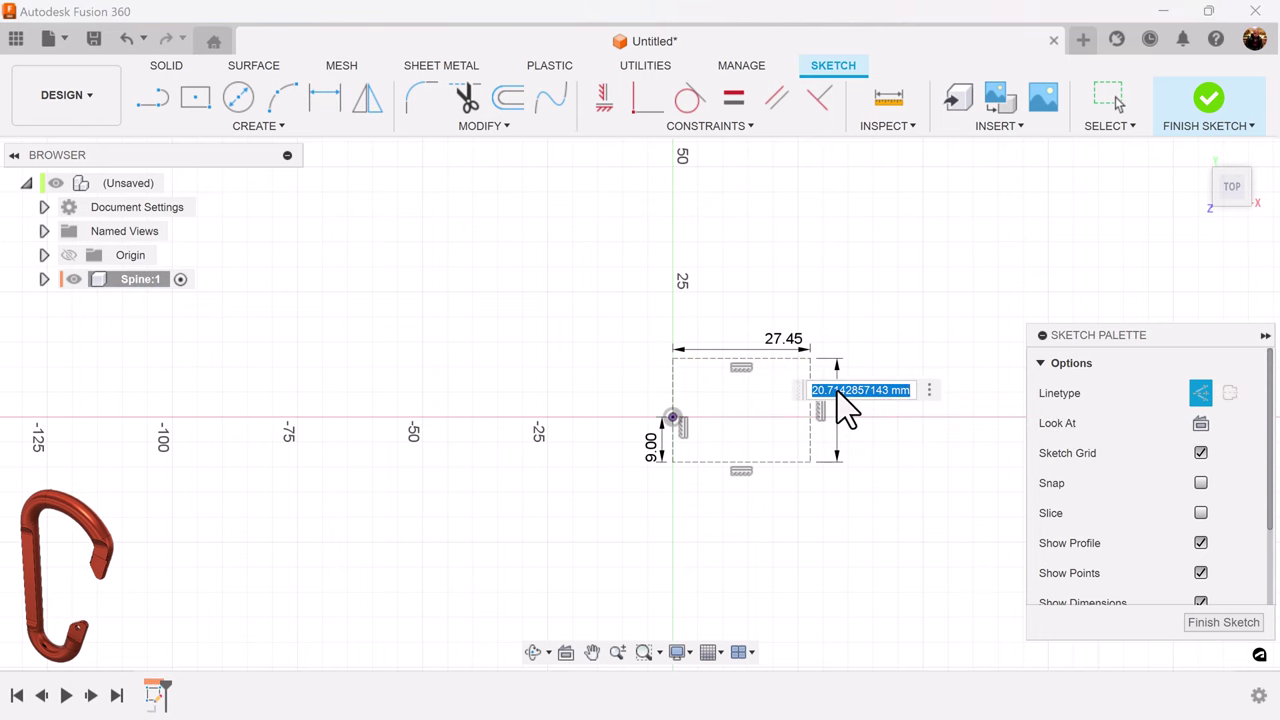
text(50.75)
key(Return)
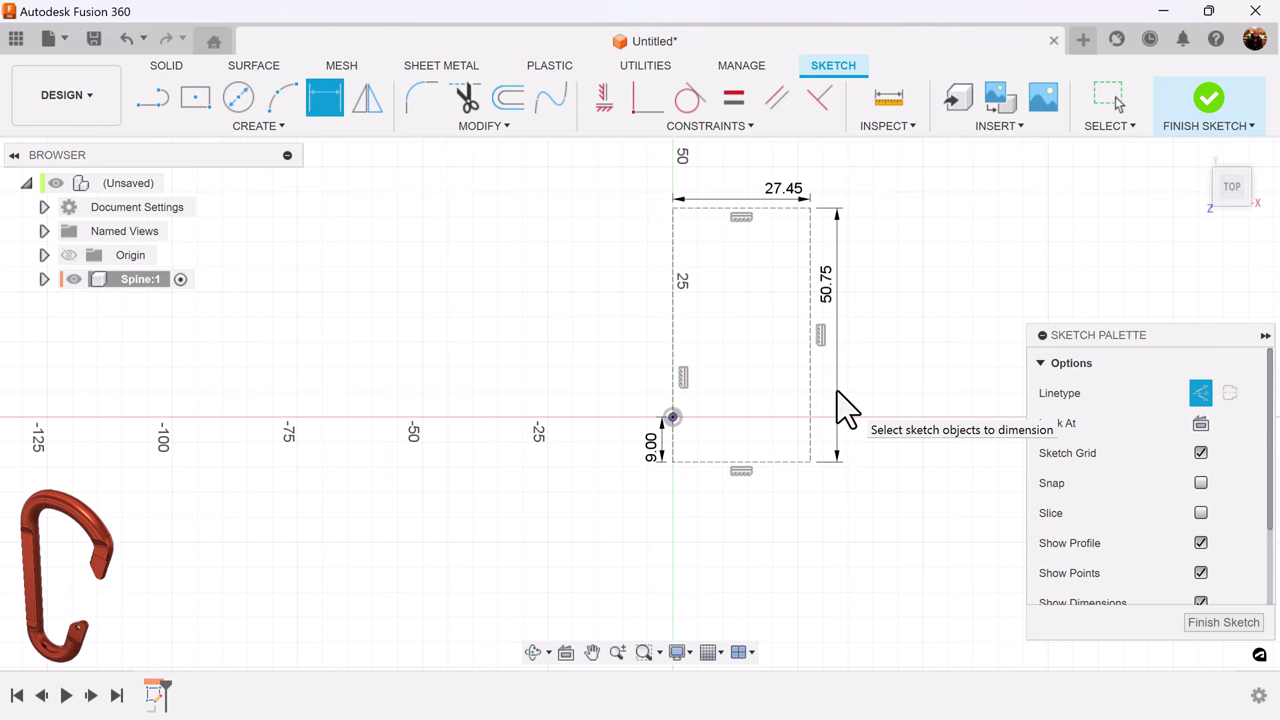
scroll(866, 366, up, 4)
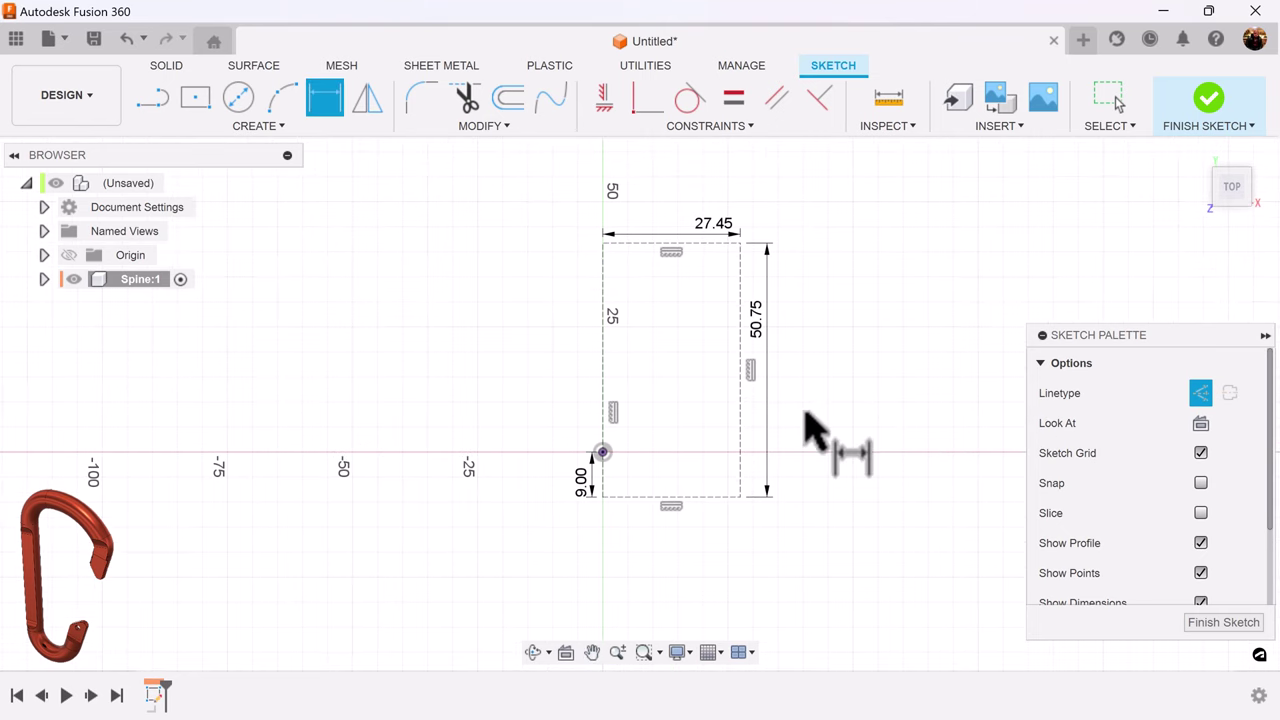
- Draw a circle in the rectangle's upper part, tangent to its right edge
click(245, 100)
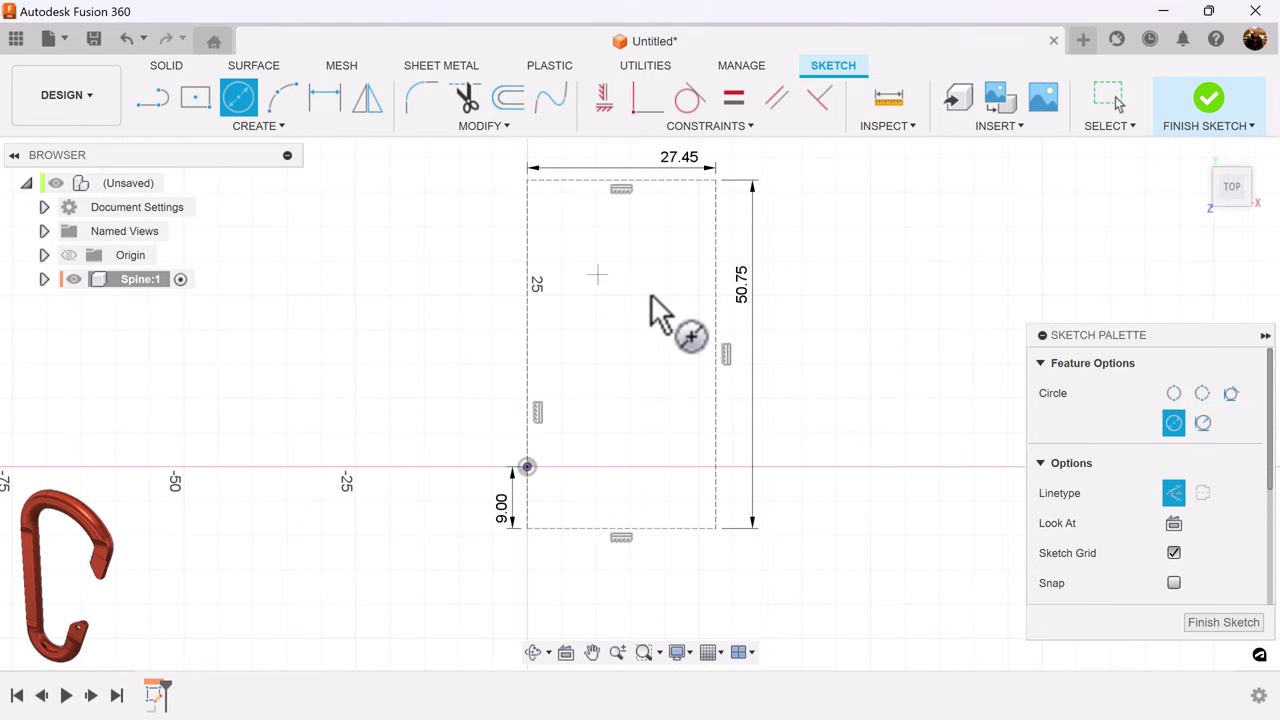
click(640, 278)
click(680, 282)
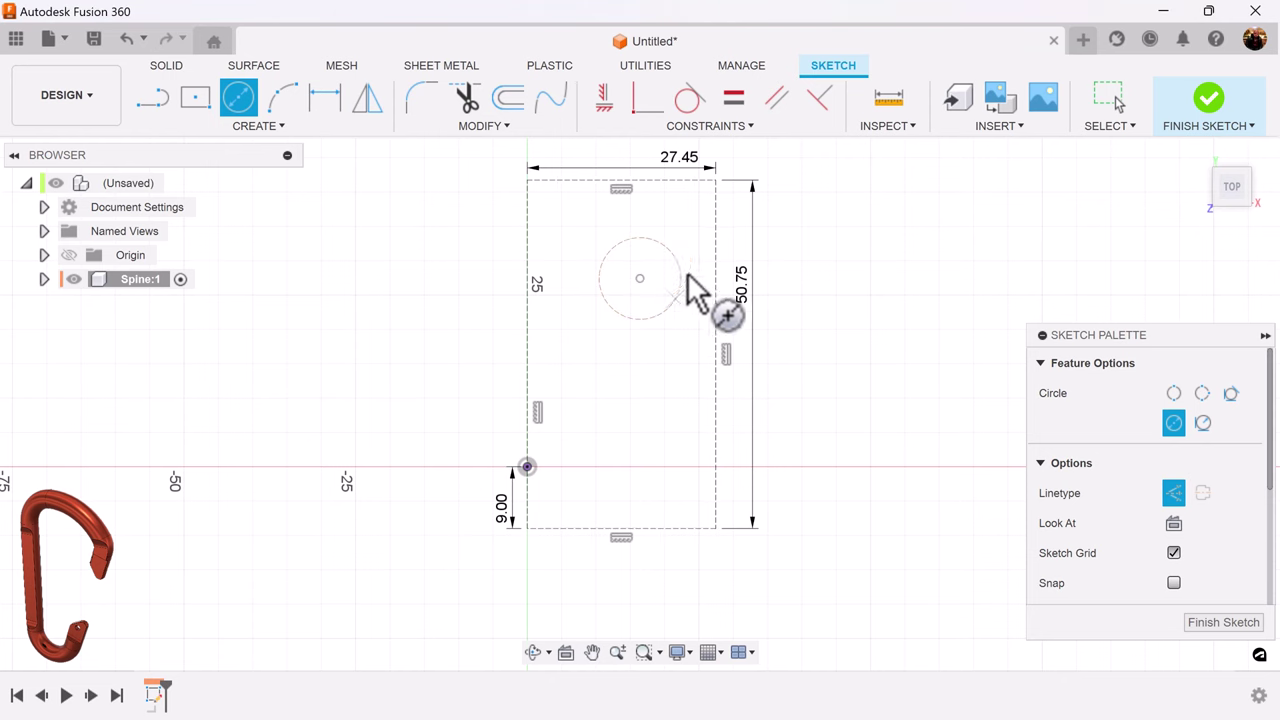
click(689, 97)
scroll(706, 263, up, 5)
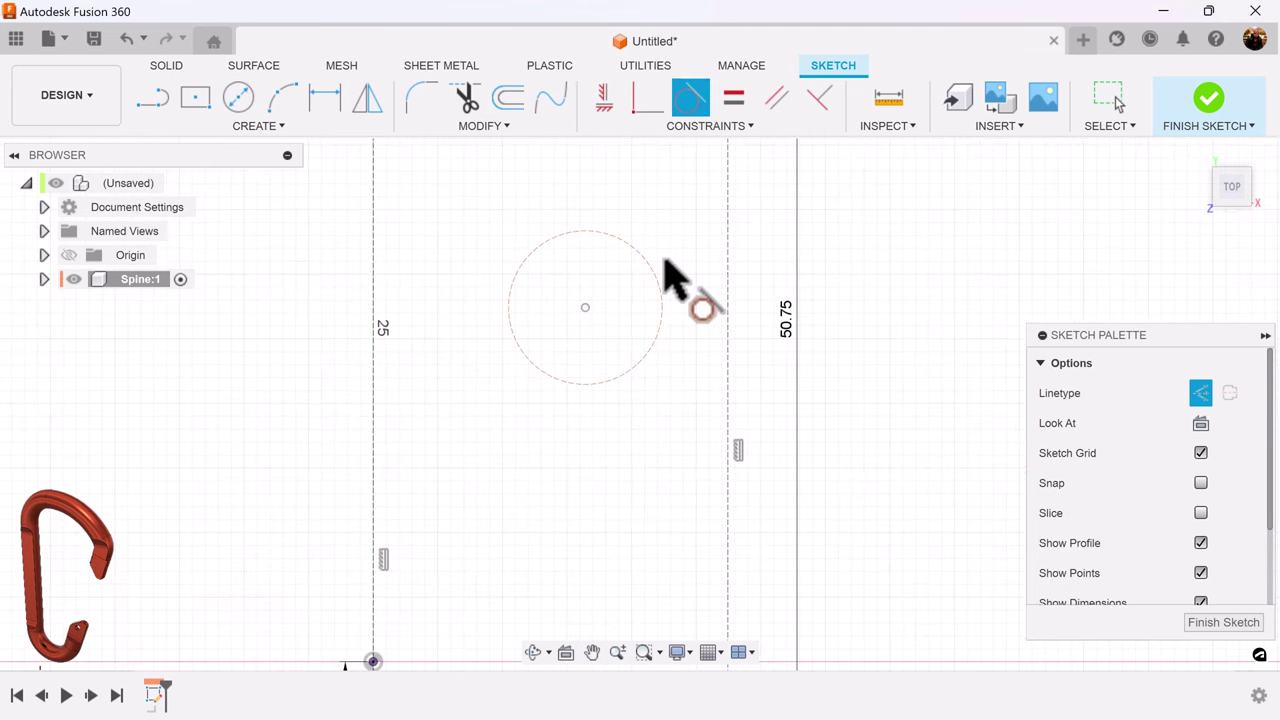
click(652, 272)
click(729, 282)
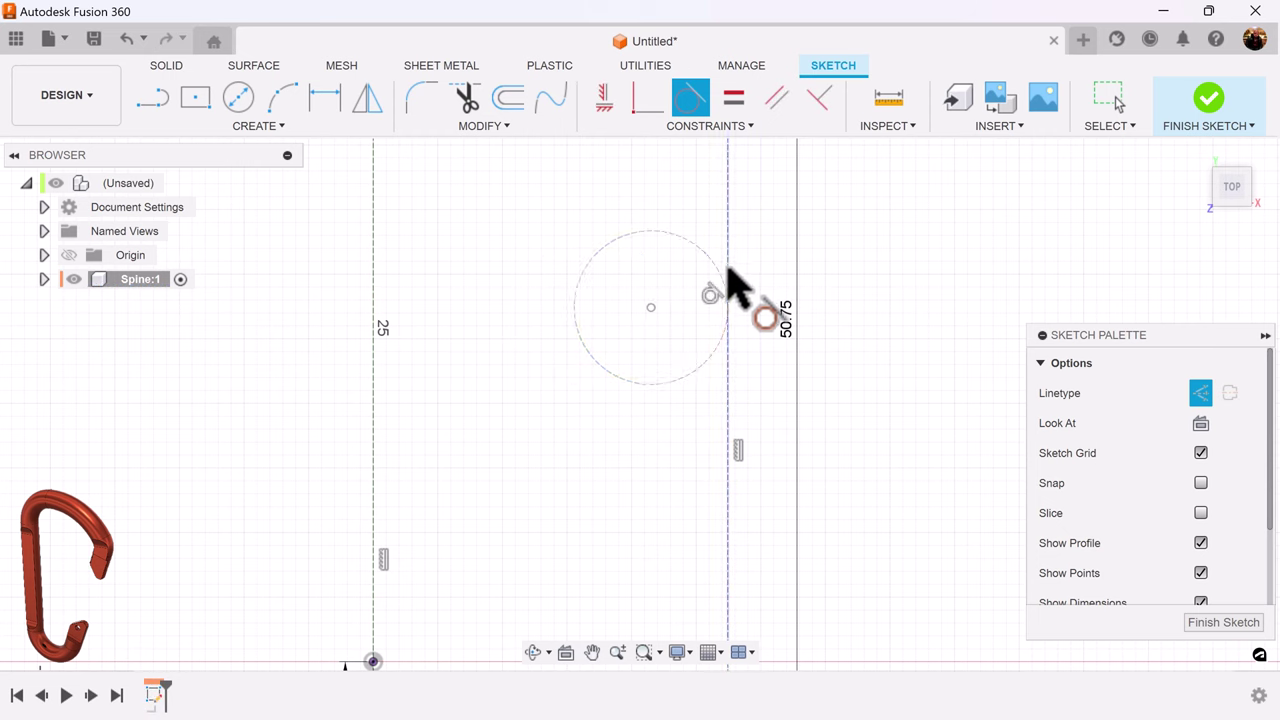
scroll(708, 258, down, 2)
scroll(706, 256, down, 3)
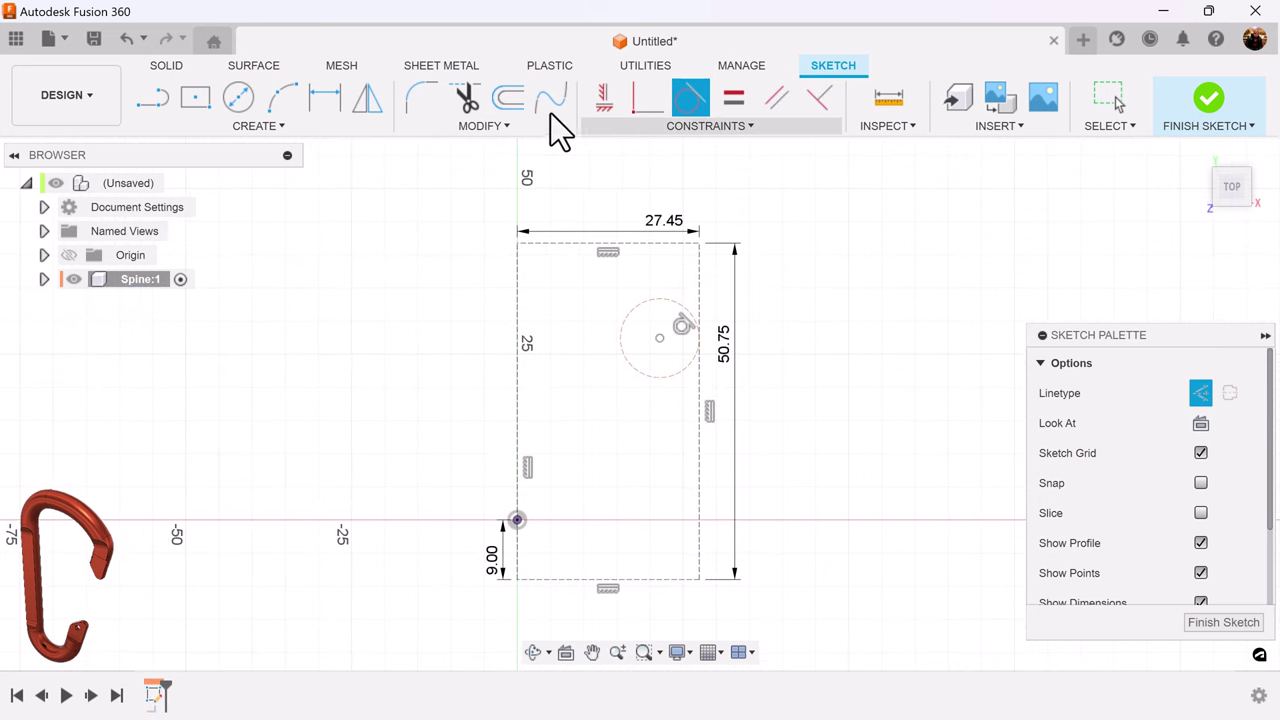
- Dimension the circle centre 12.85 mm below the top edge and 6.35 mm from the right edge
click(325, 99)
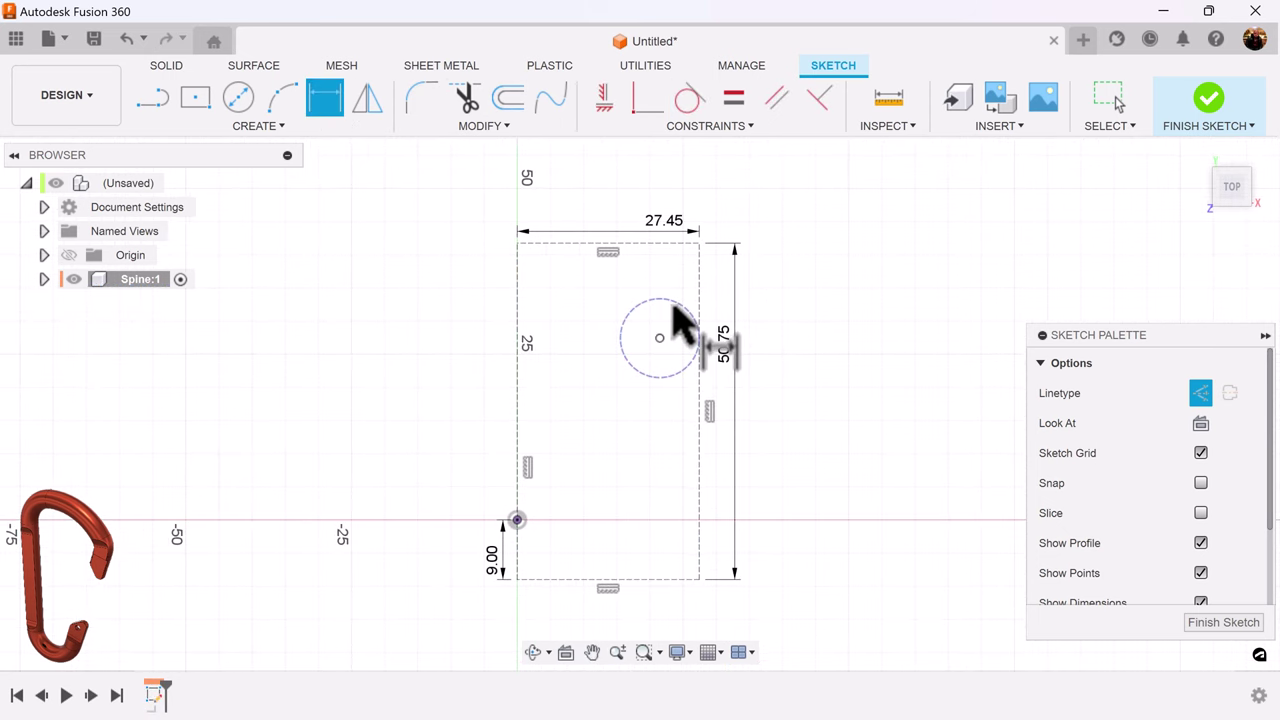
click(659, 338)
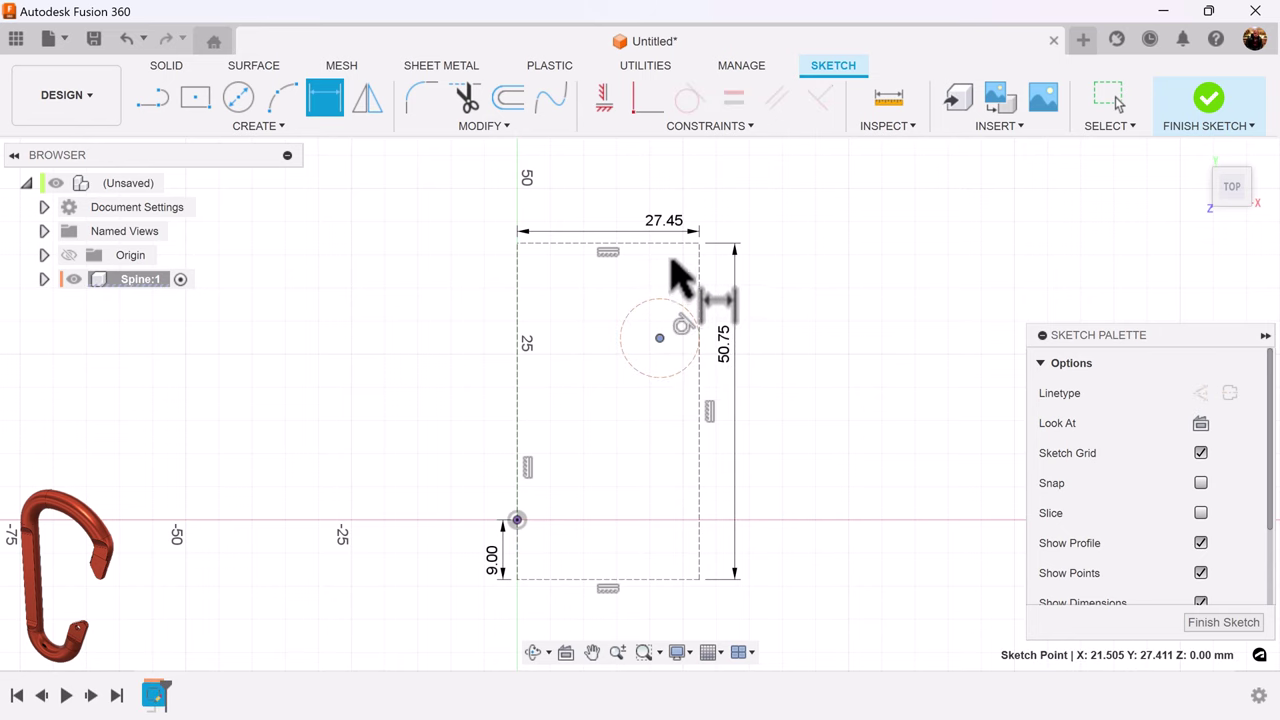
click(671, 244)
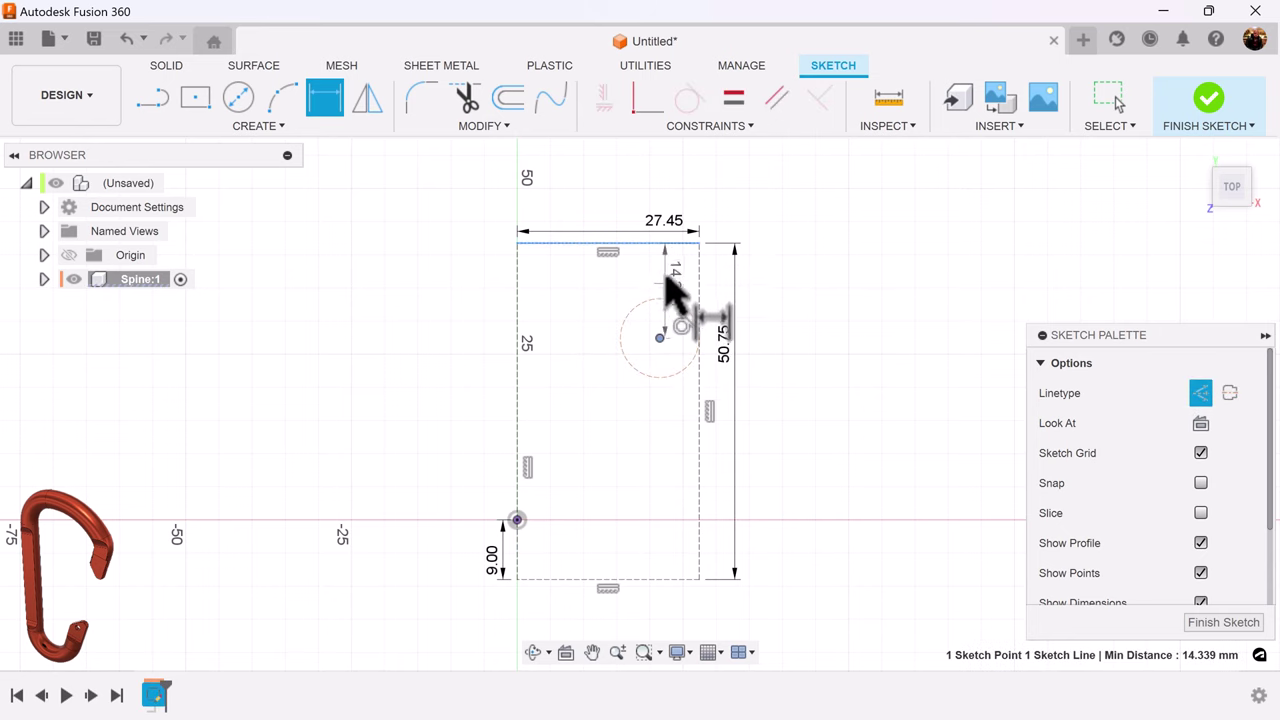
click(786, 283)
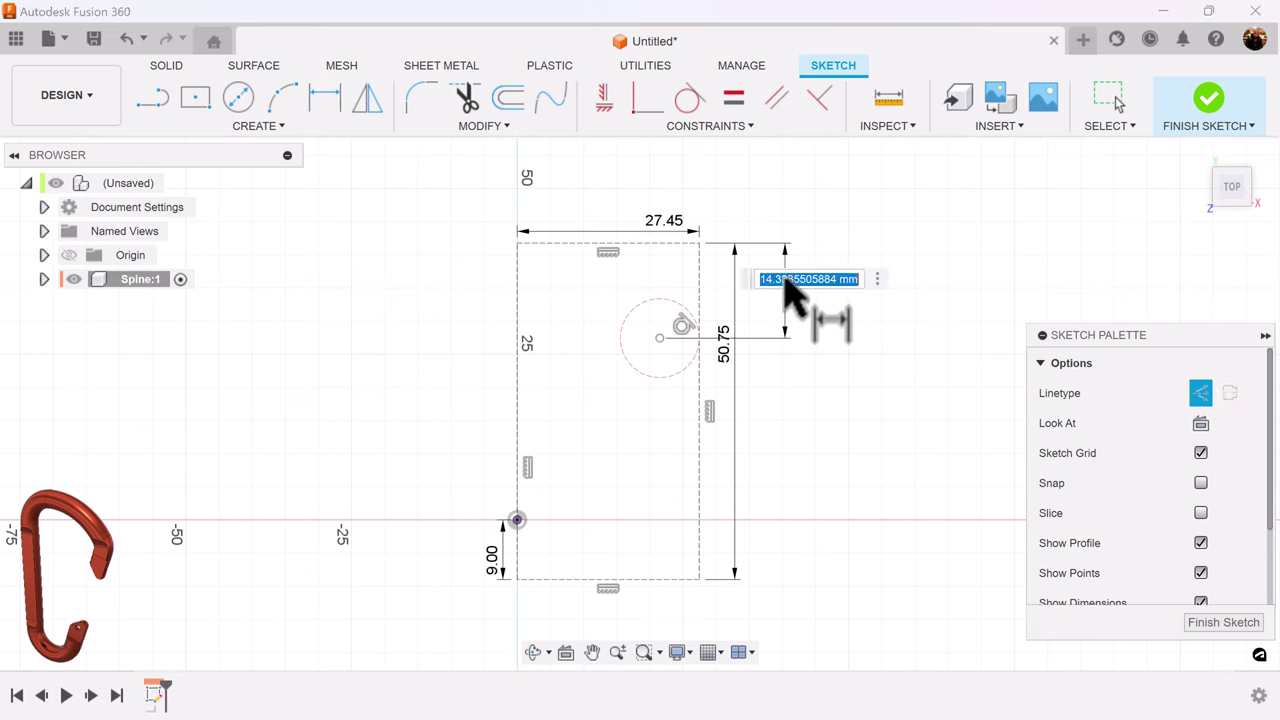
text(12.8)
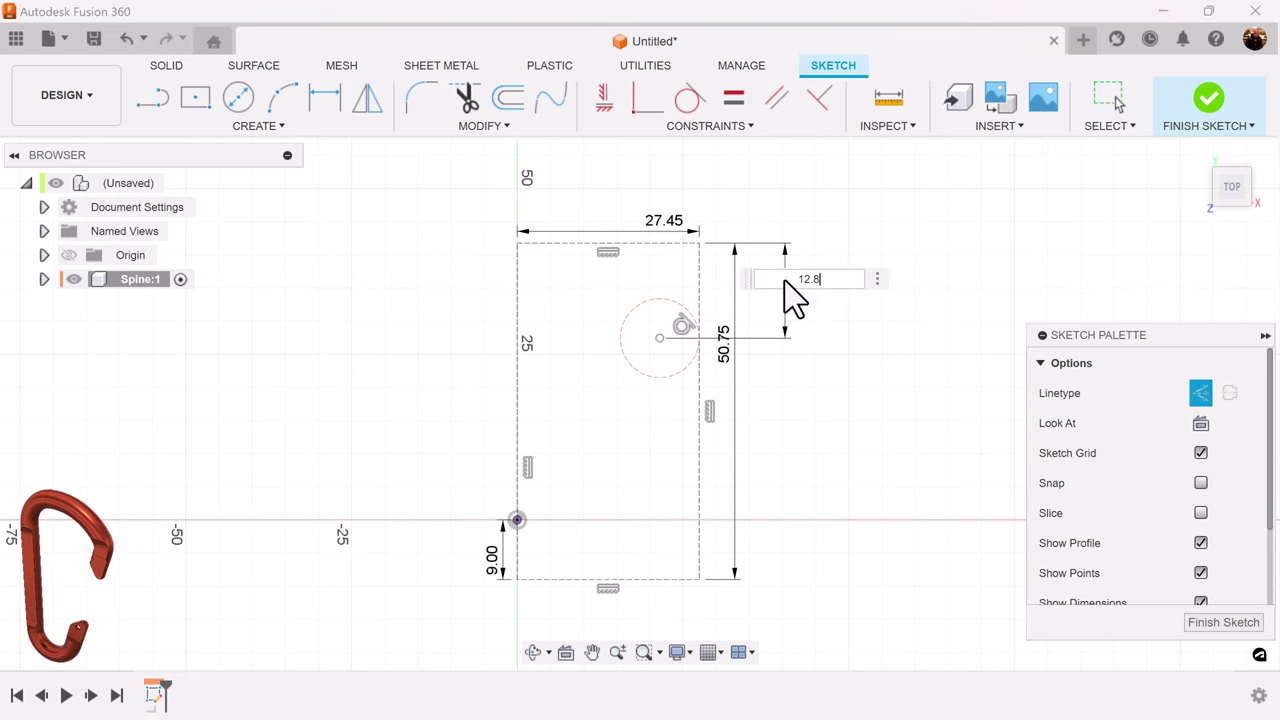
text(5)
key(Return)
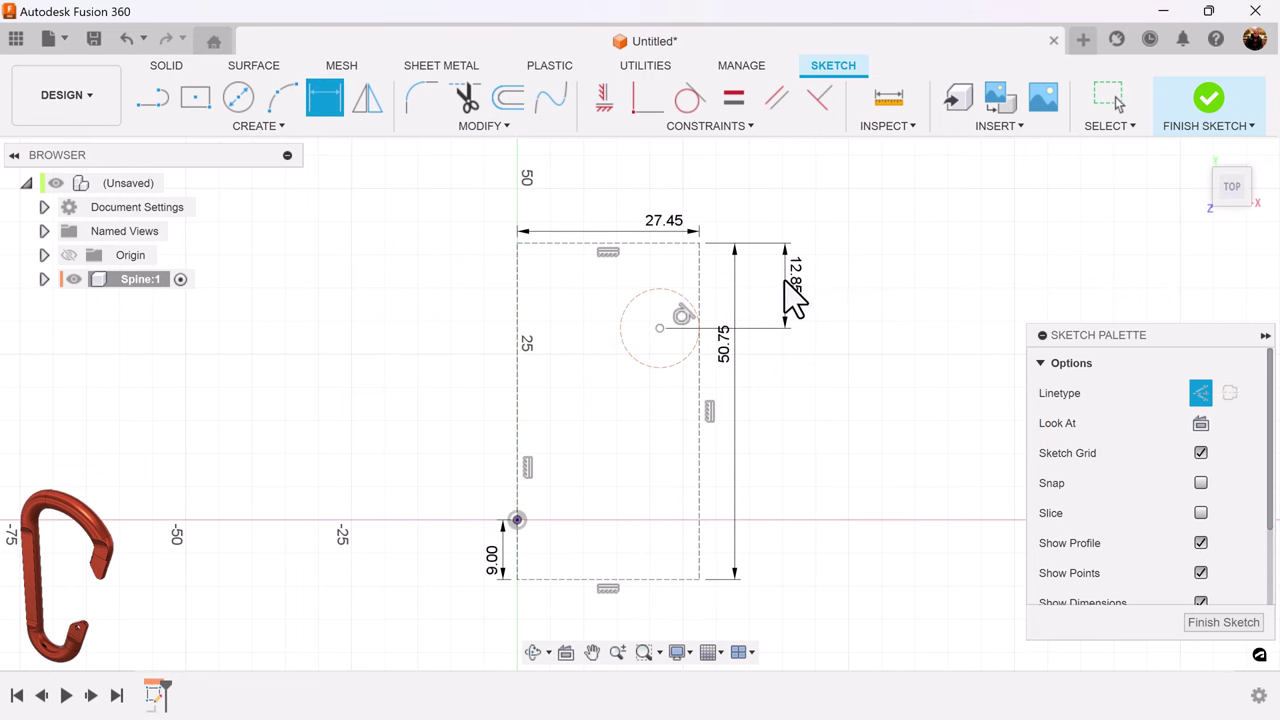
click(699, 308)
click(659, 328)
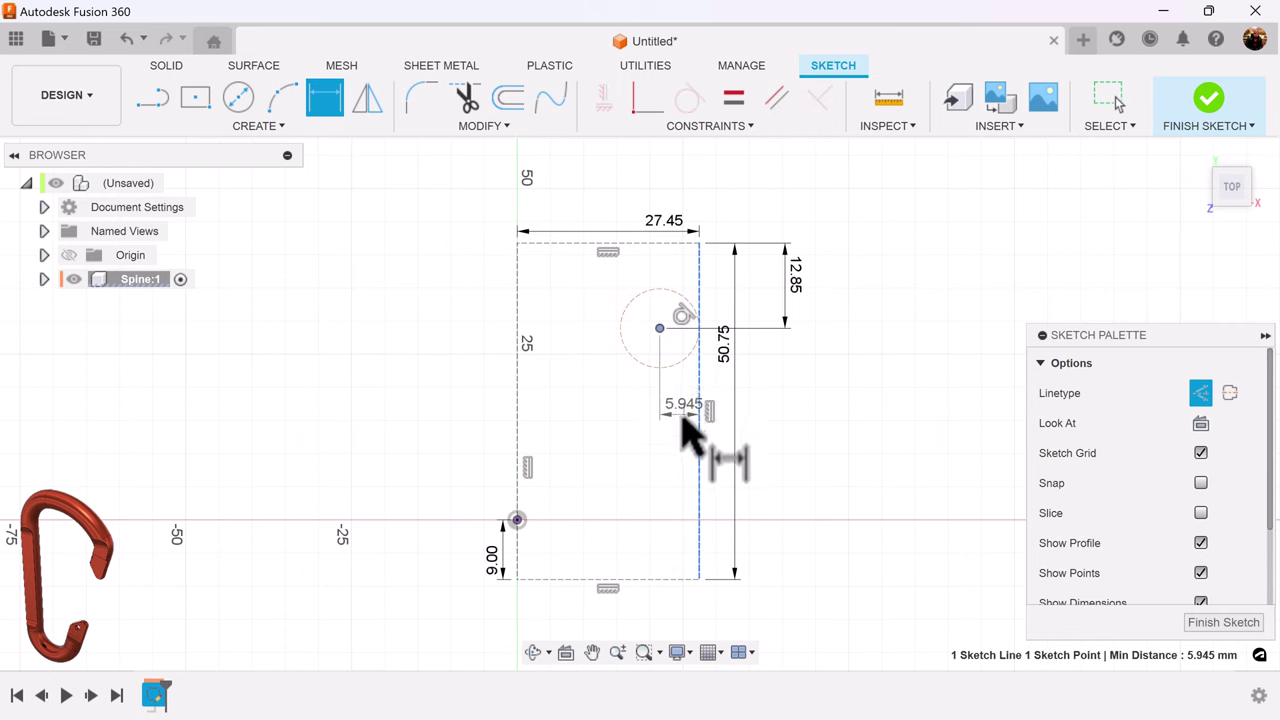
click(629, 416)
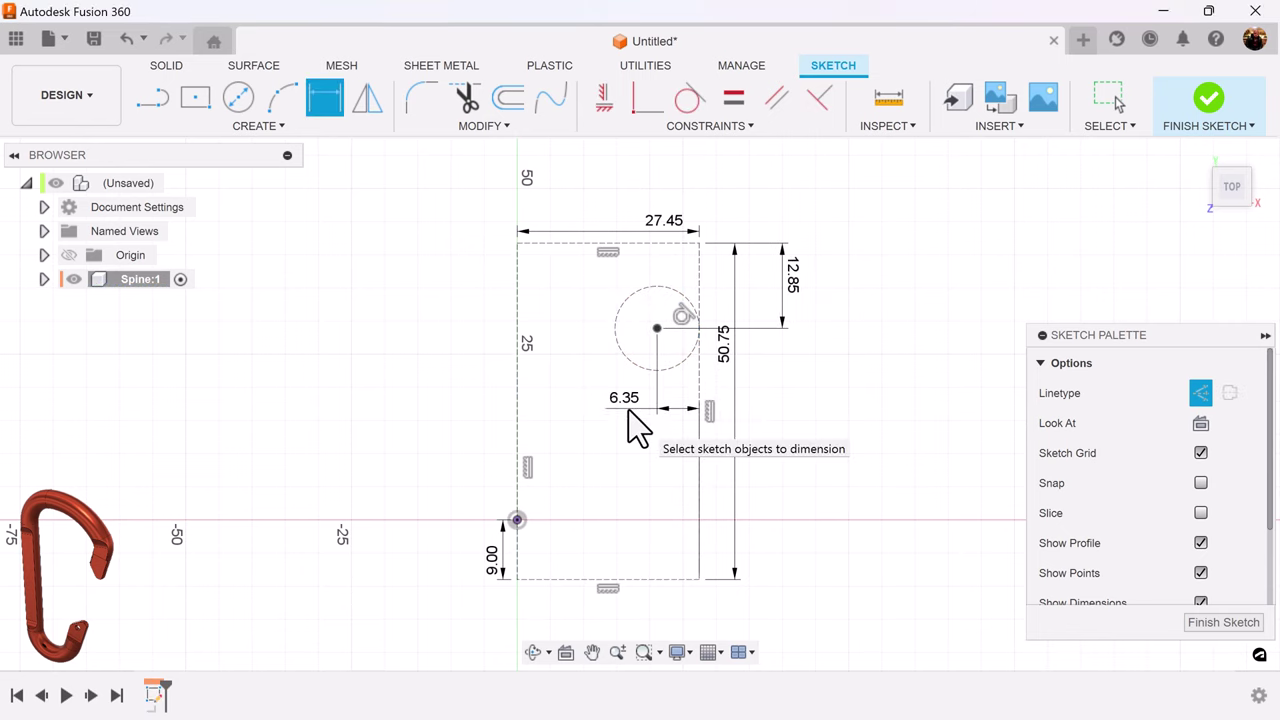
scroll(786, 400, up, 2)
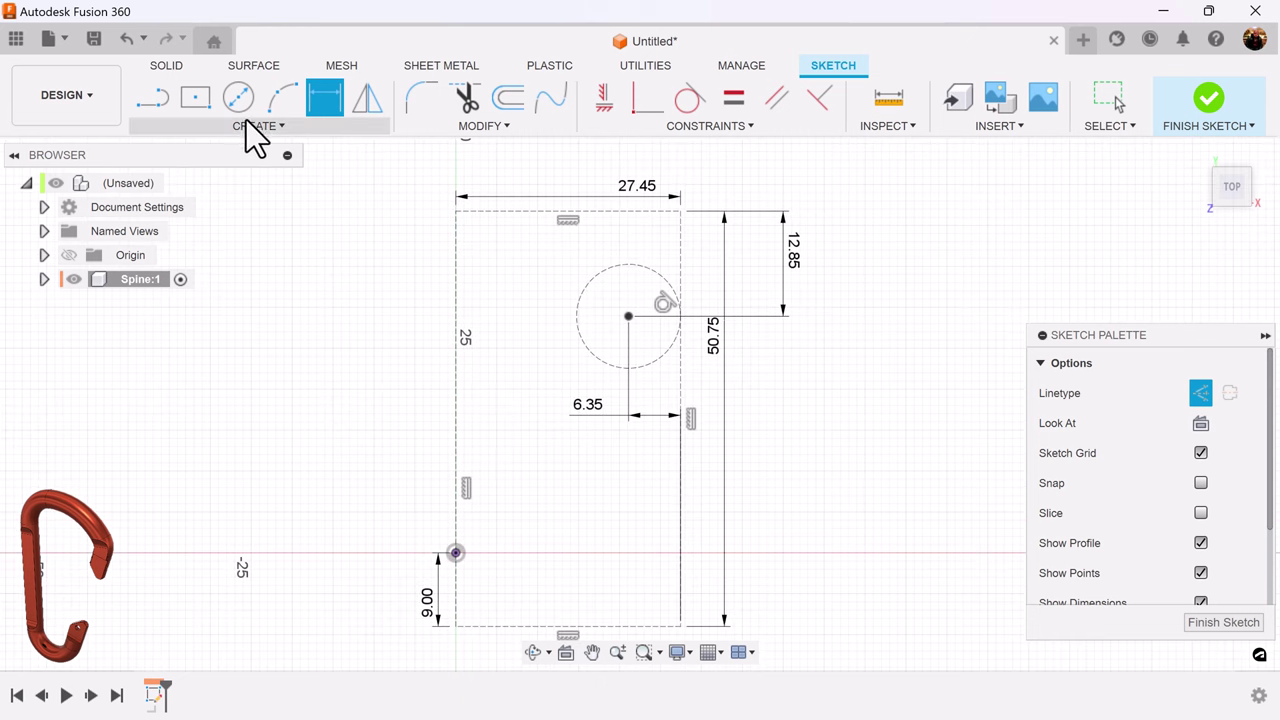
- Draw a slanted line from the circle, a bottom arc, a left vertical line and a top-left arc
click(145, 88)
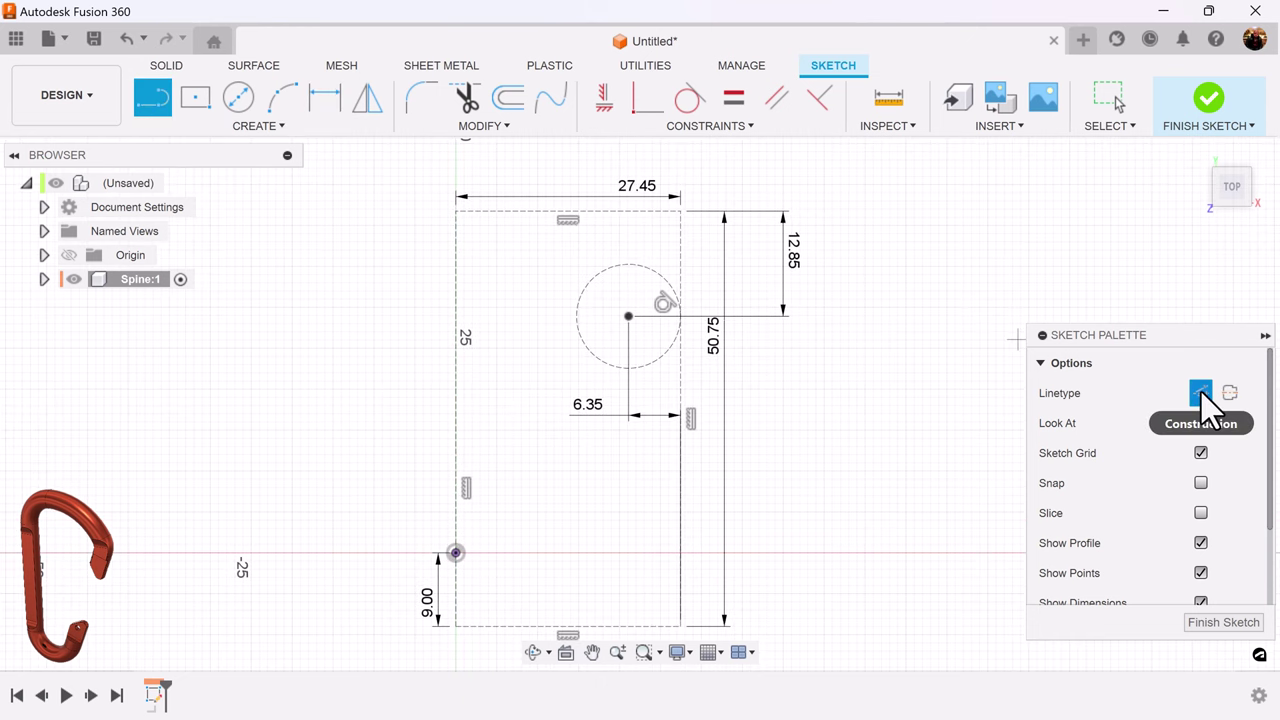
middle_drag(900, 404, 908, 374)
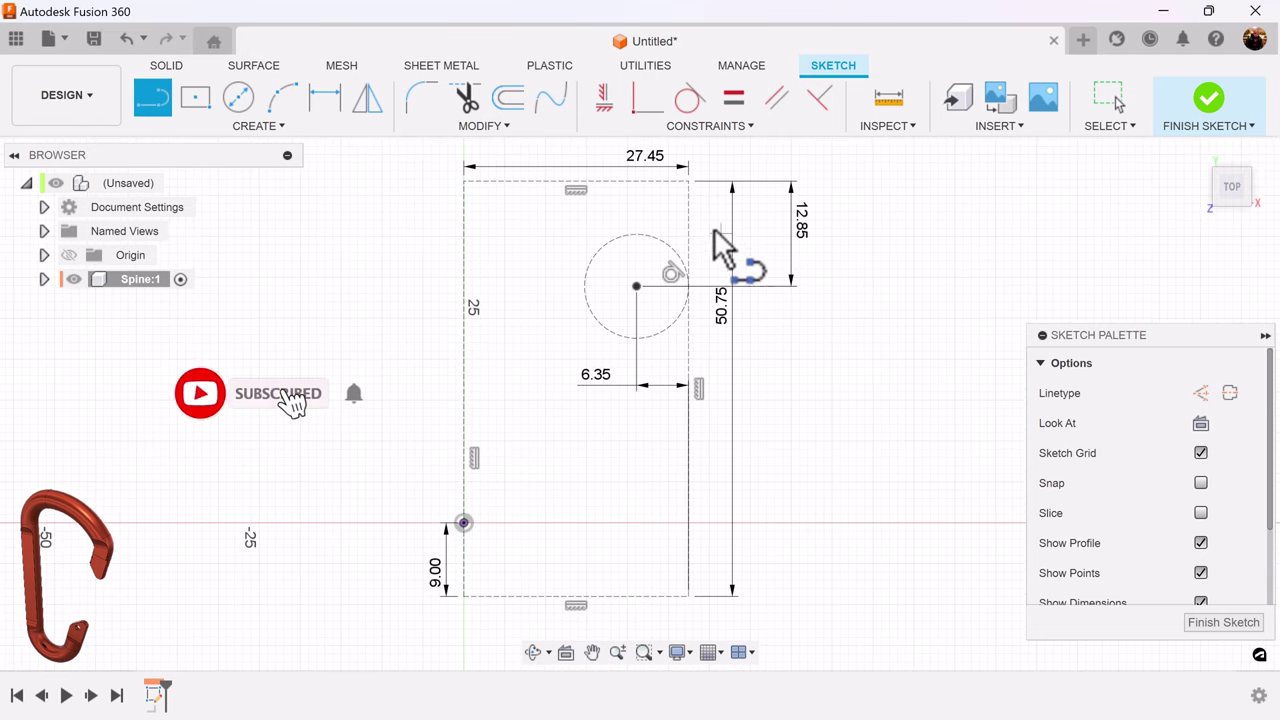
click(686, 300)
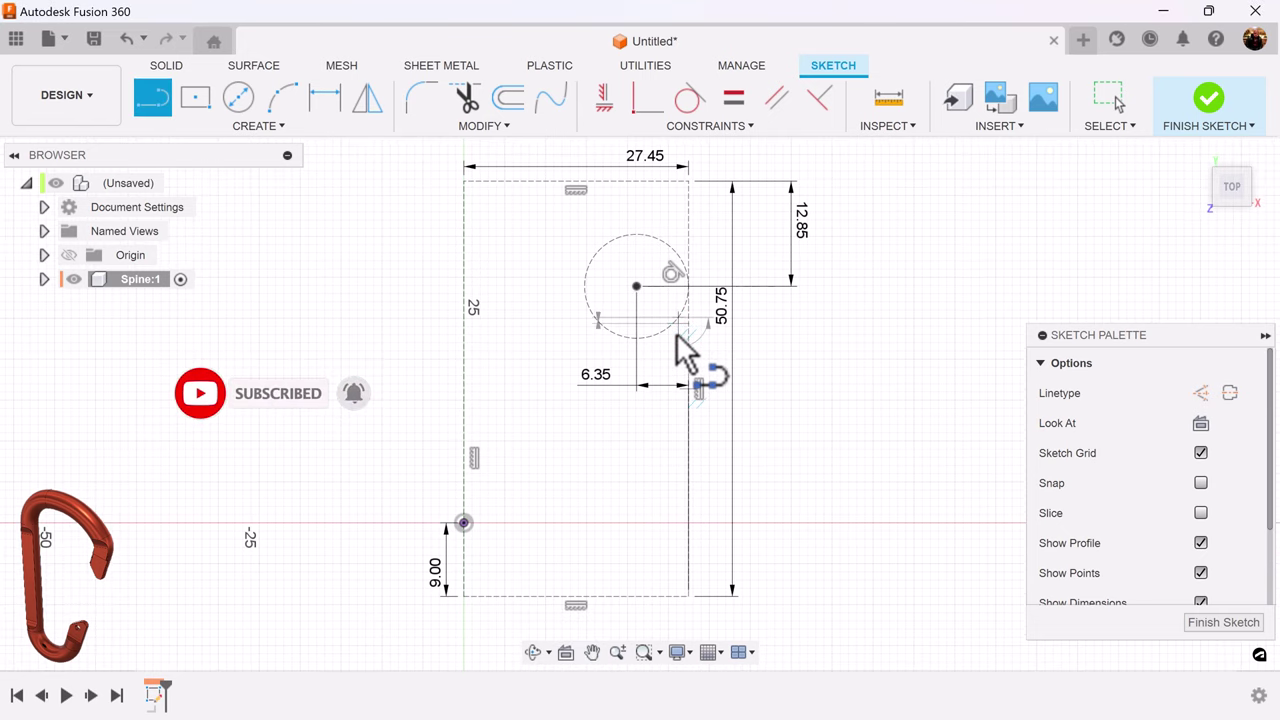
click(624, 521)
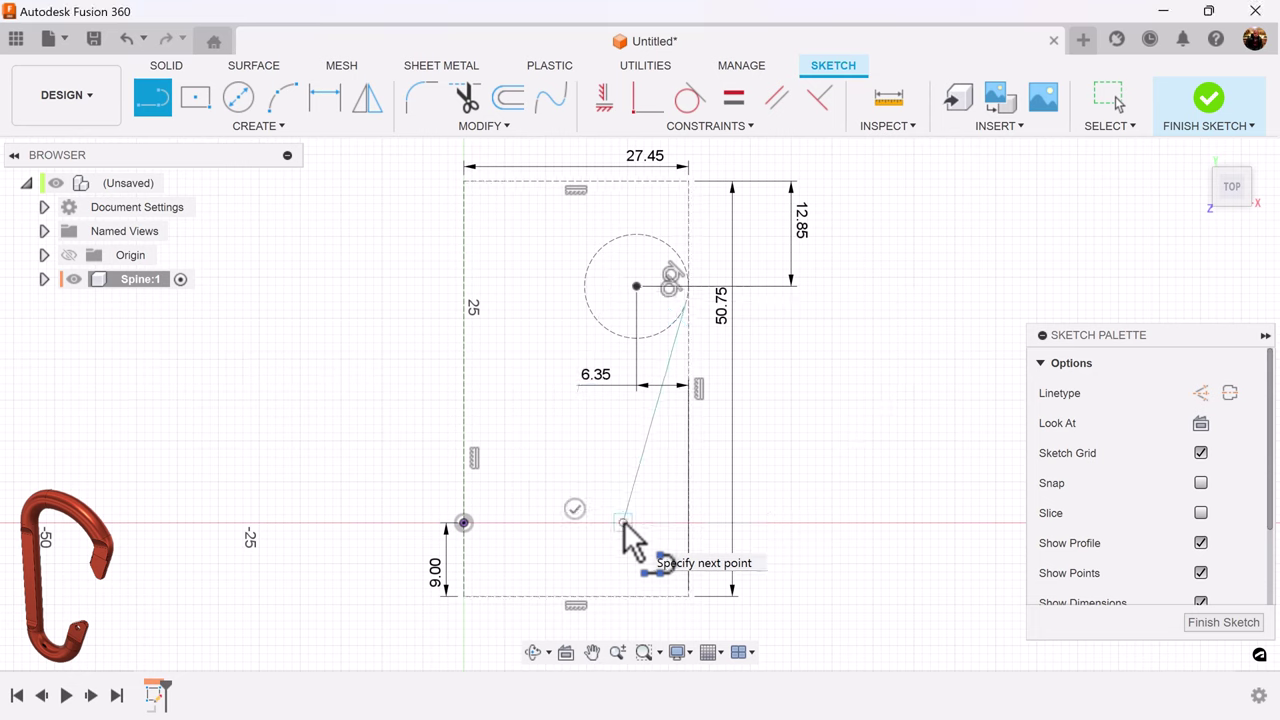
drag(623, 522, 464, 522)
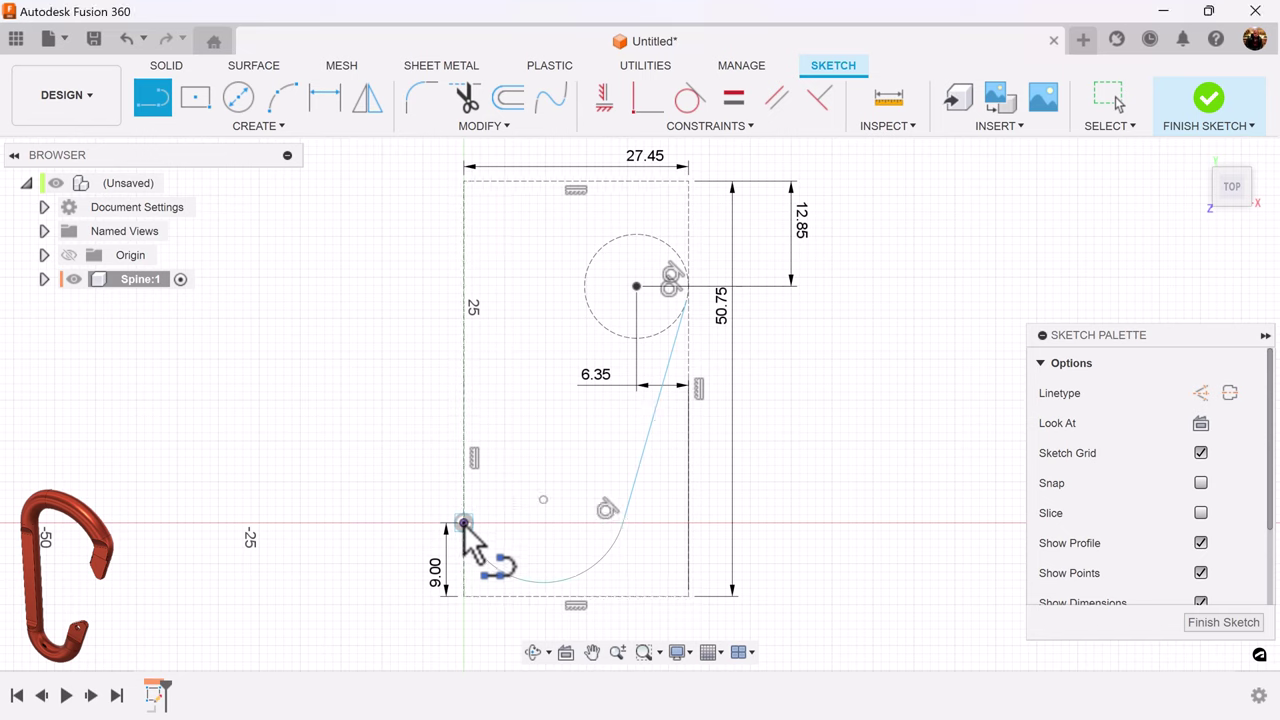
click(464, 247)
scroll(507, 277, up, 2)
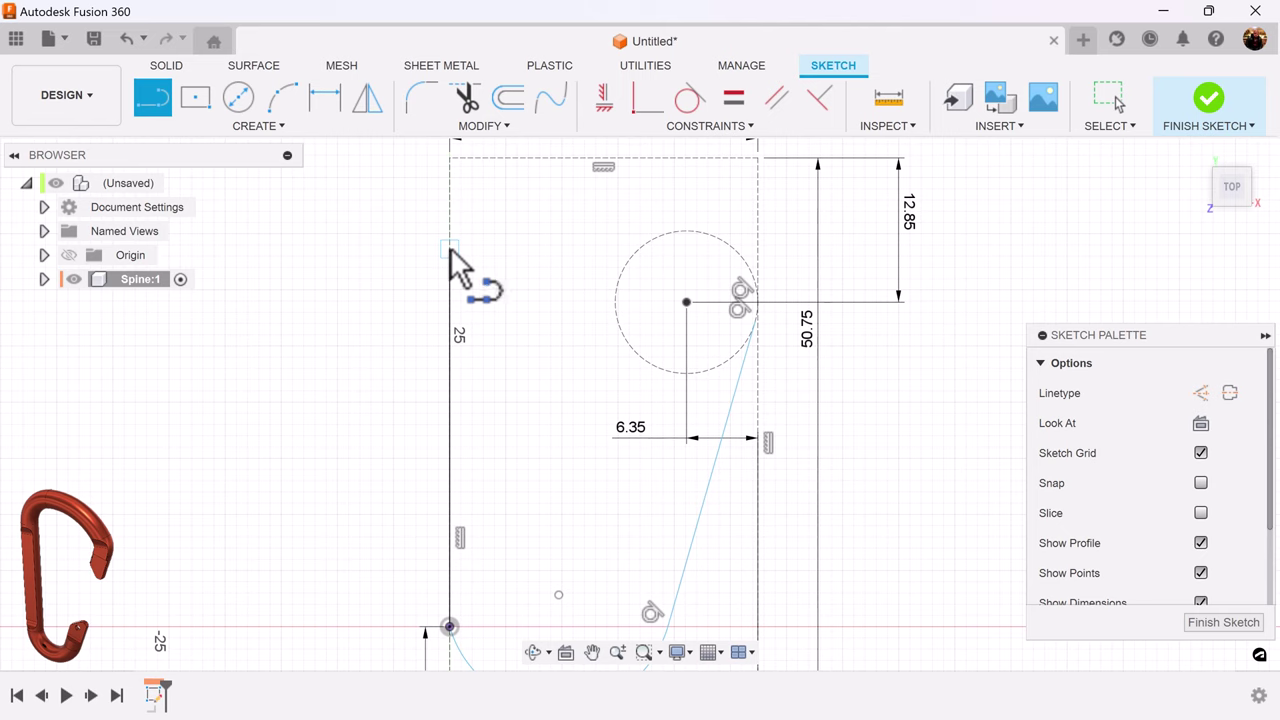
drag(450, 250, 558, 157)
- Make the top-left arc tangent to the rectangle's top edge
click(695, 100)
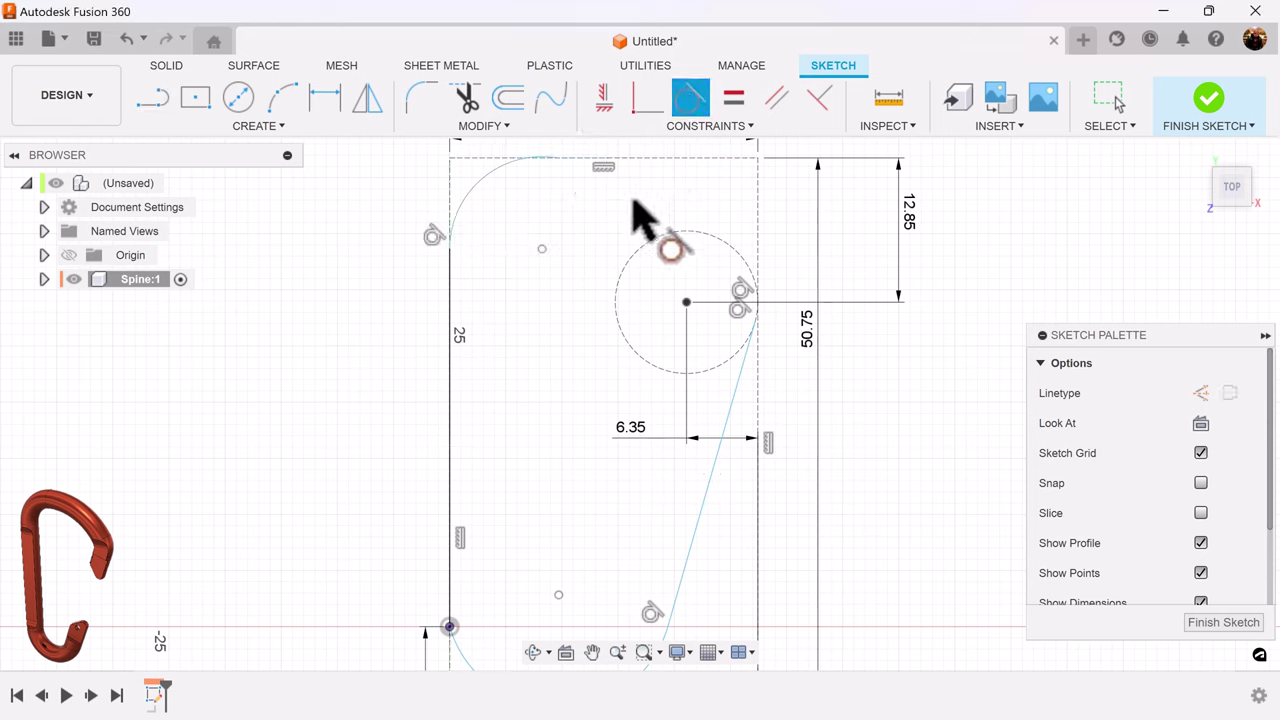
click(487, 180)
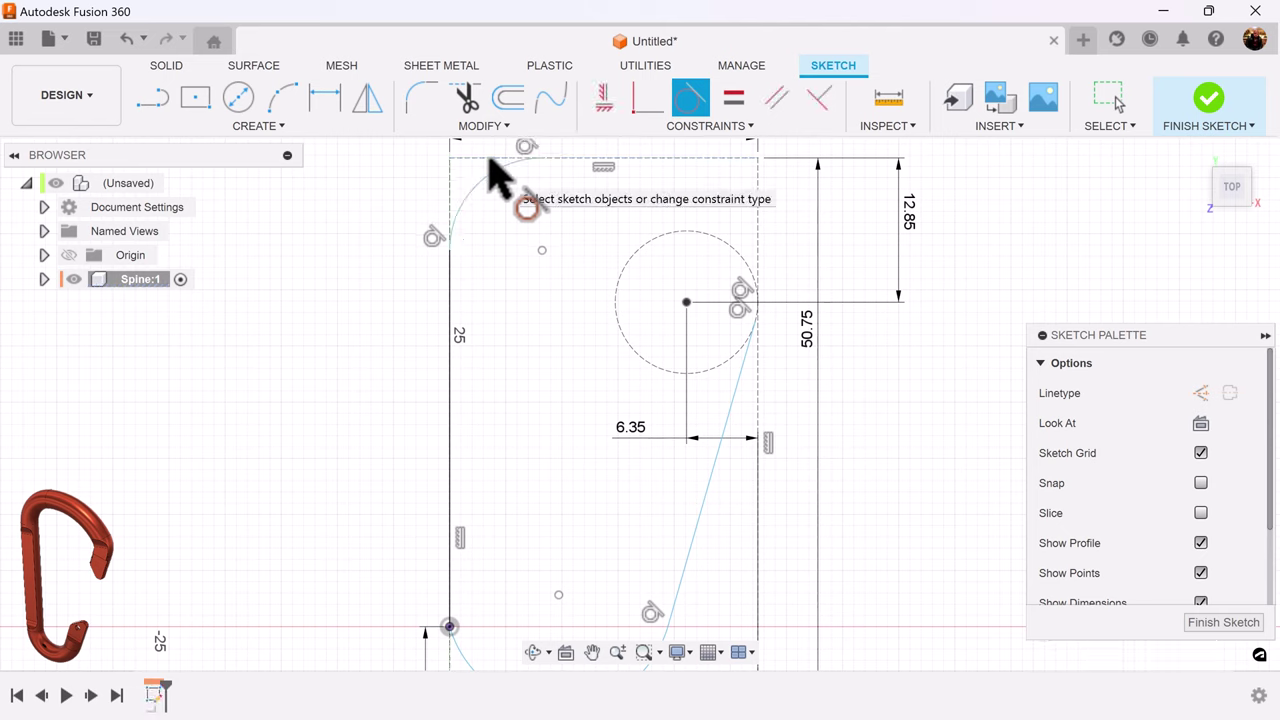
click(492, 158)
click(324, 99)
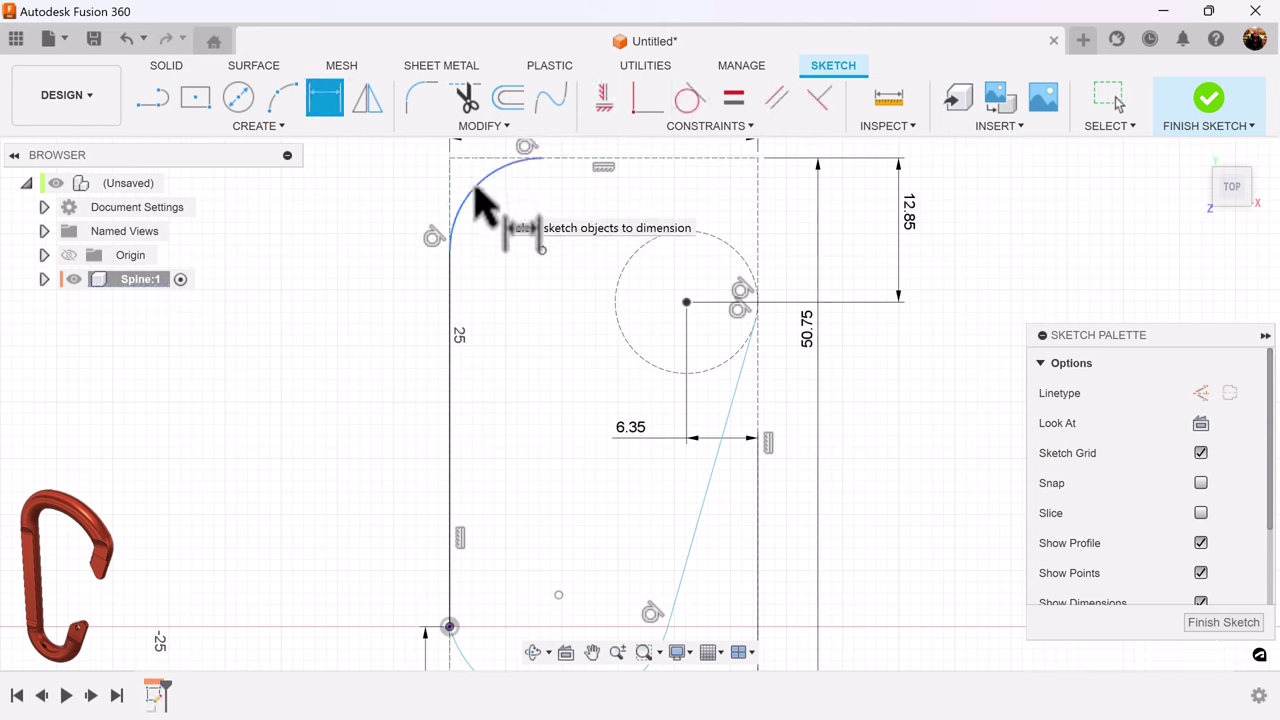
- Set the top-left arc's radius to 9 mm
click(478, 196)
click(403, 193)
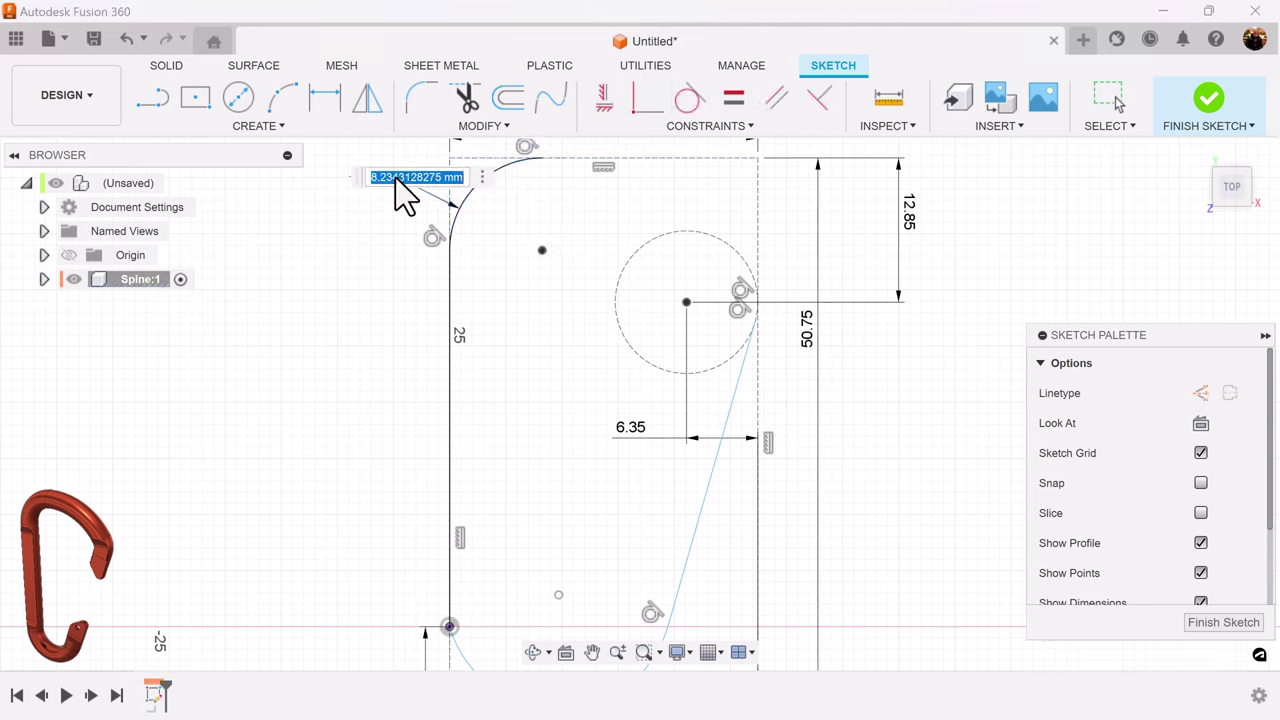
text(9)
key(Return)
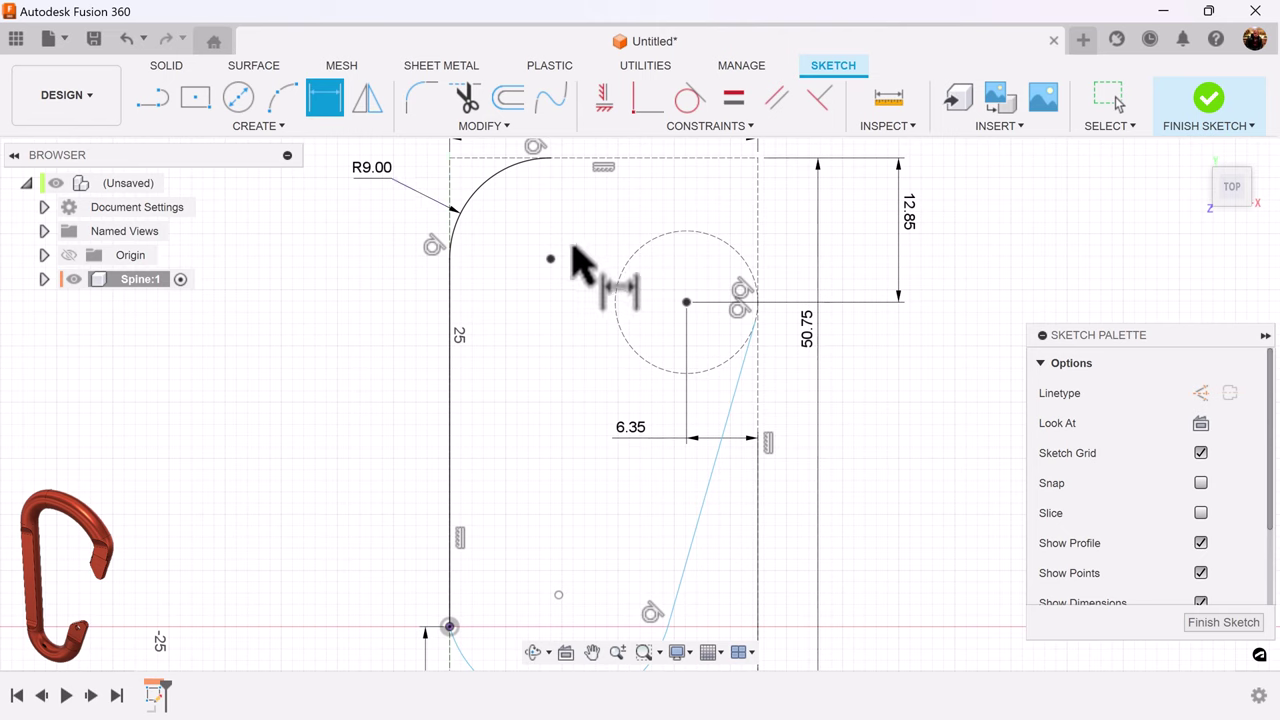
- Draw a top arc from the top-left arc's end, tangent to the circle
click(153, 97)
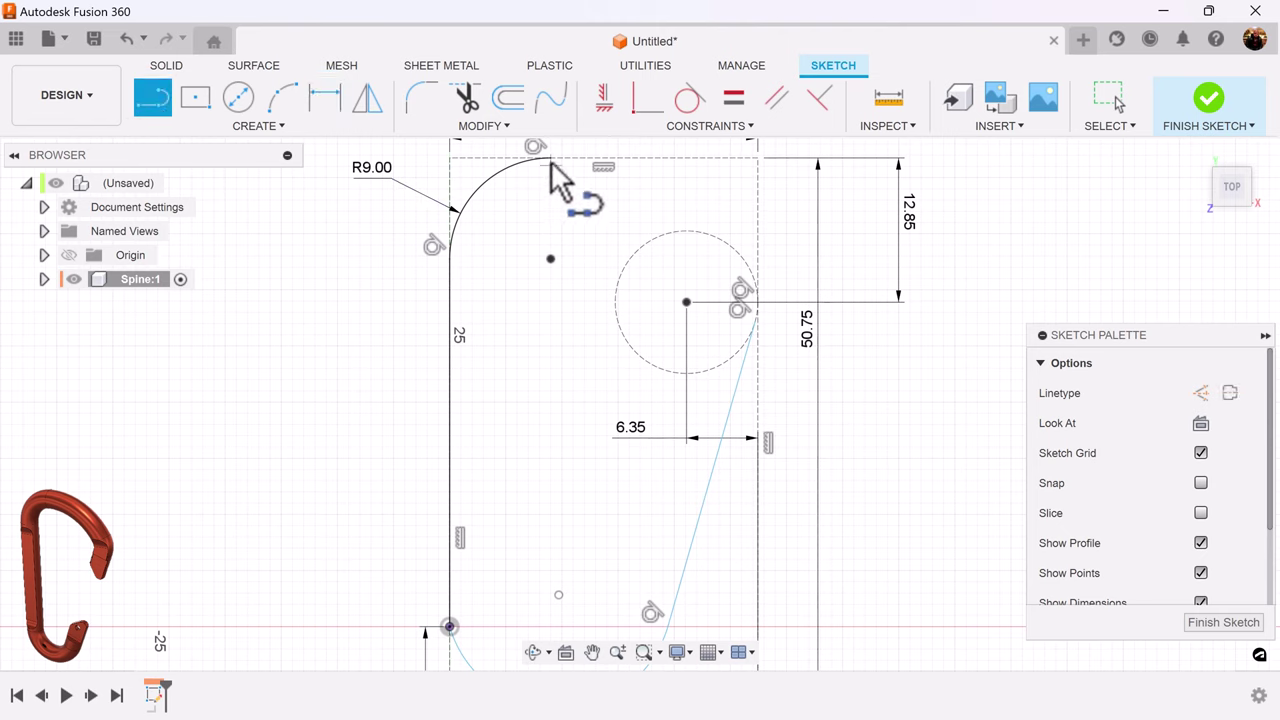
middle_drag(552, 158, 530, 189)
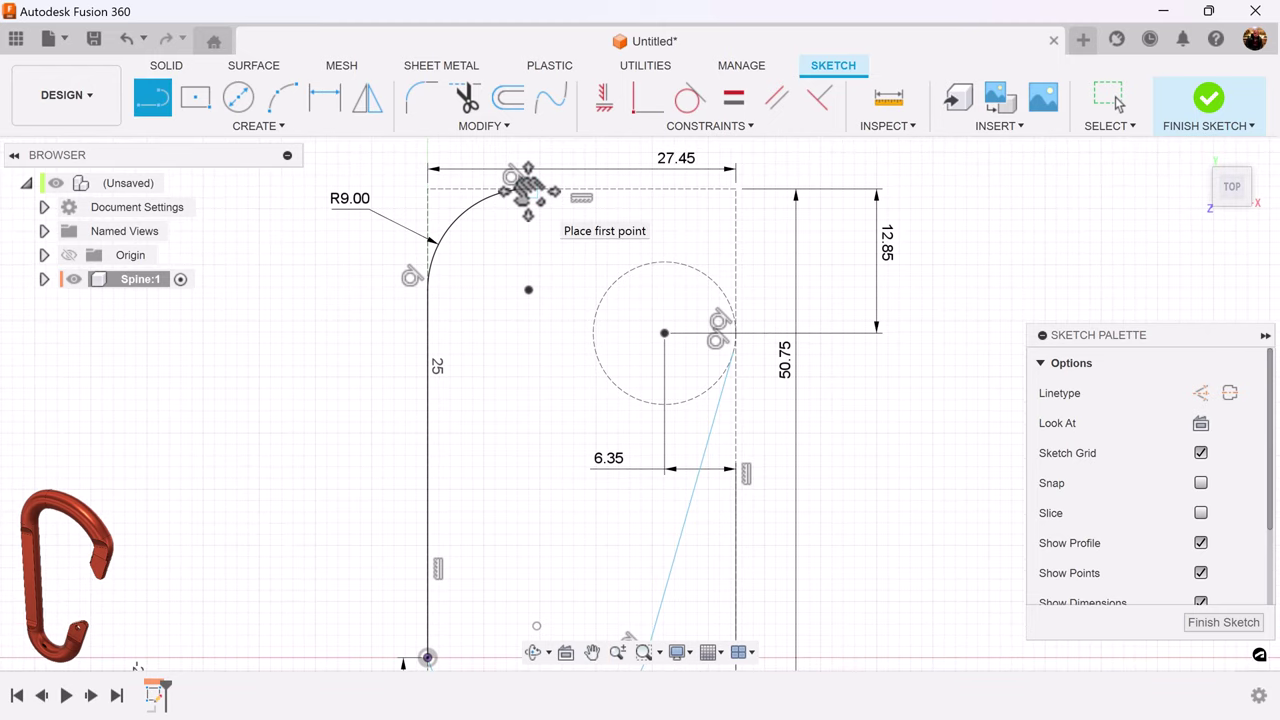
drag(528, 190, 713, 293)
click(689, 99)
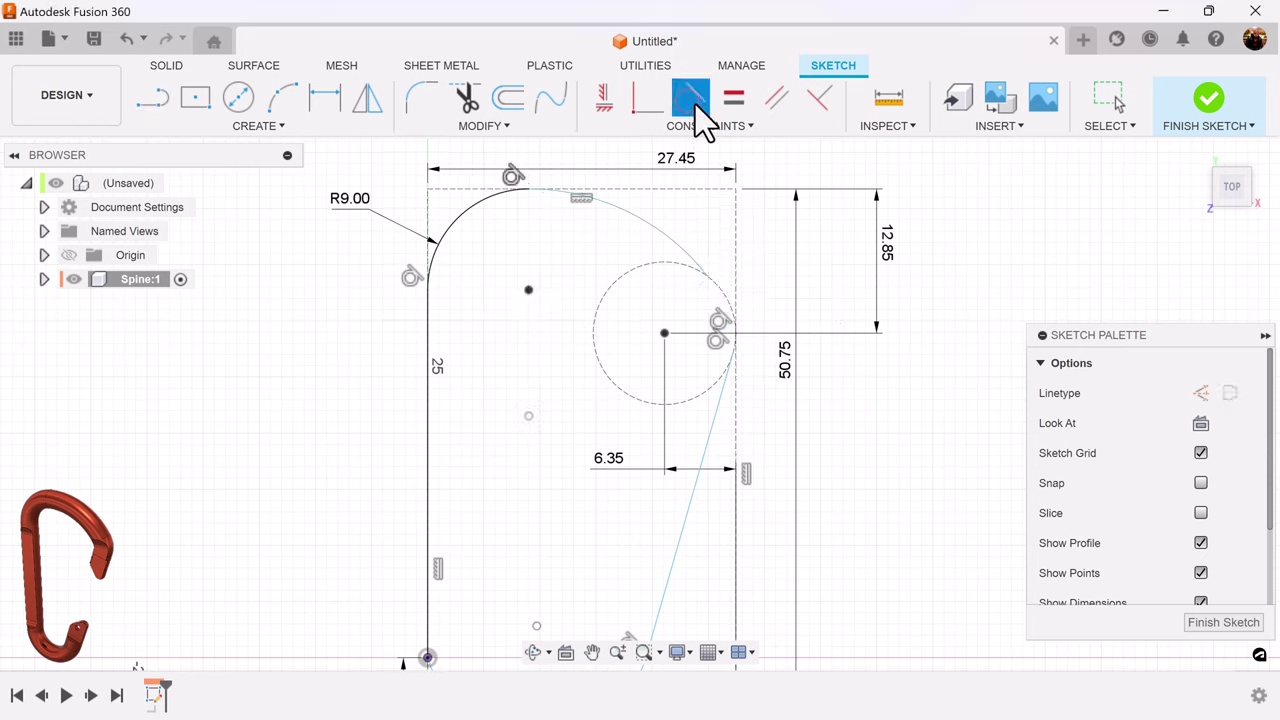
click(647, 221)
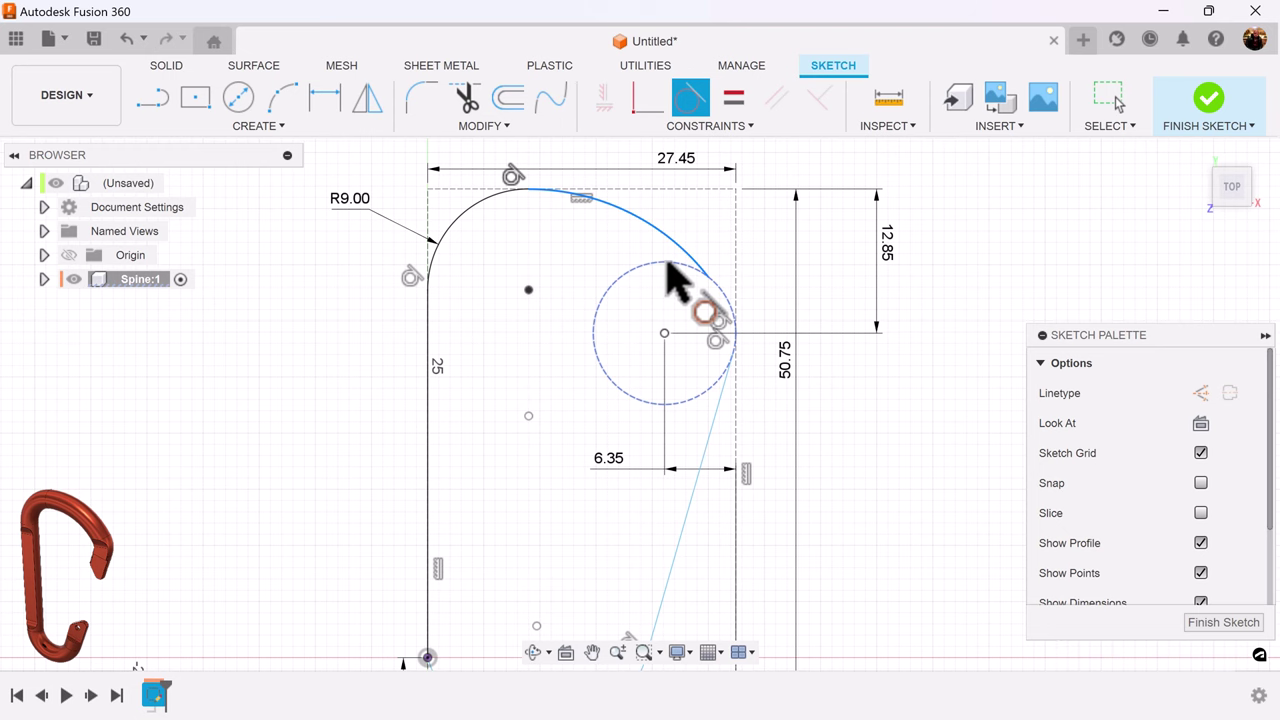
click(668, 266)
- Make the bottom arc tangent to the rectangle's base and to the left line
scroll(885, 548, down, 3)
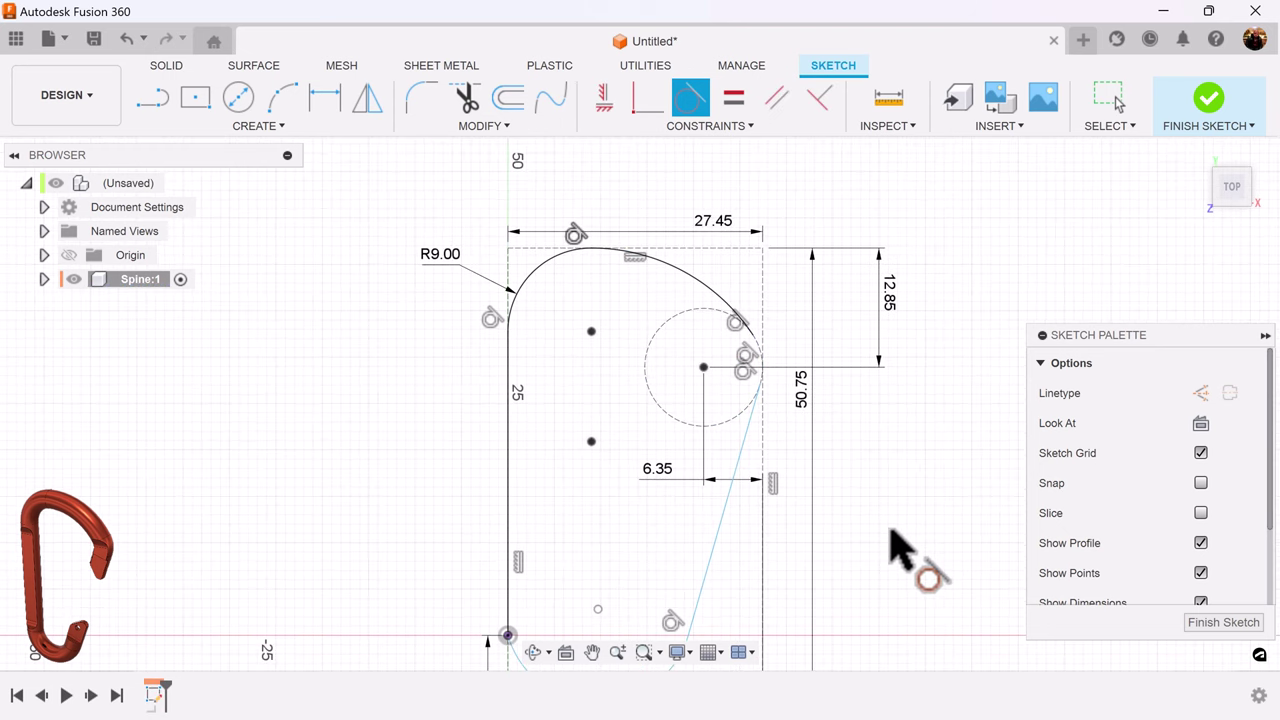
mouse_move(891, 543)
middle_down()
mouse_move(906, 457)
mouse_move(894, 429)
middle_up()
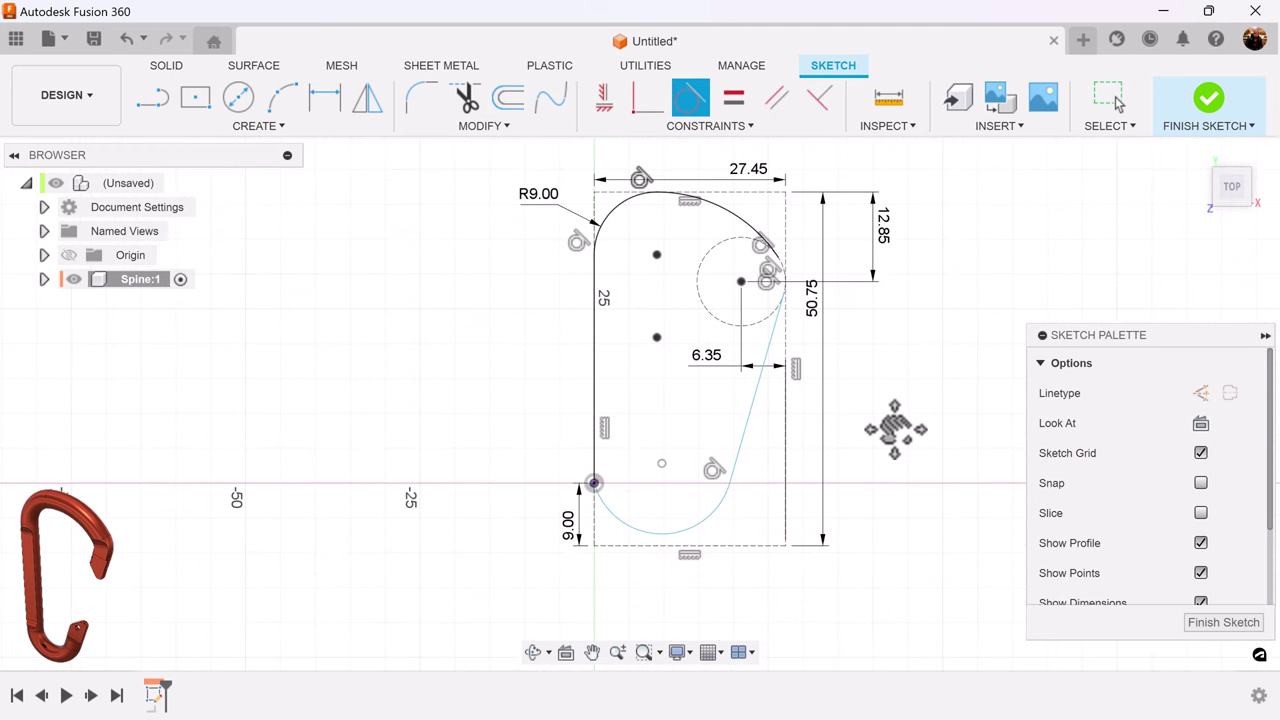
click(722, 509)
click(721, 545)
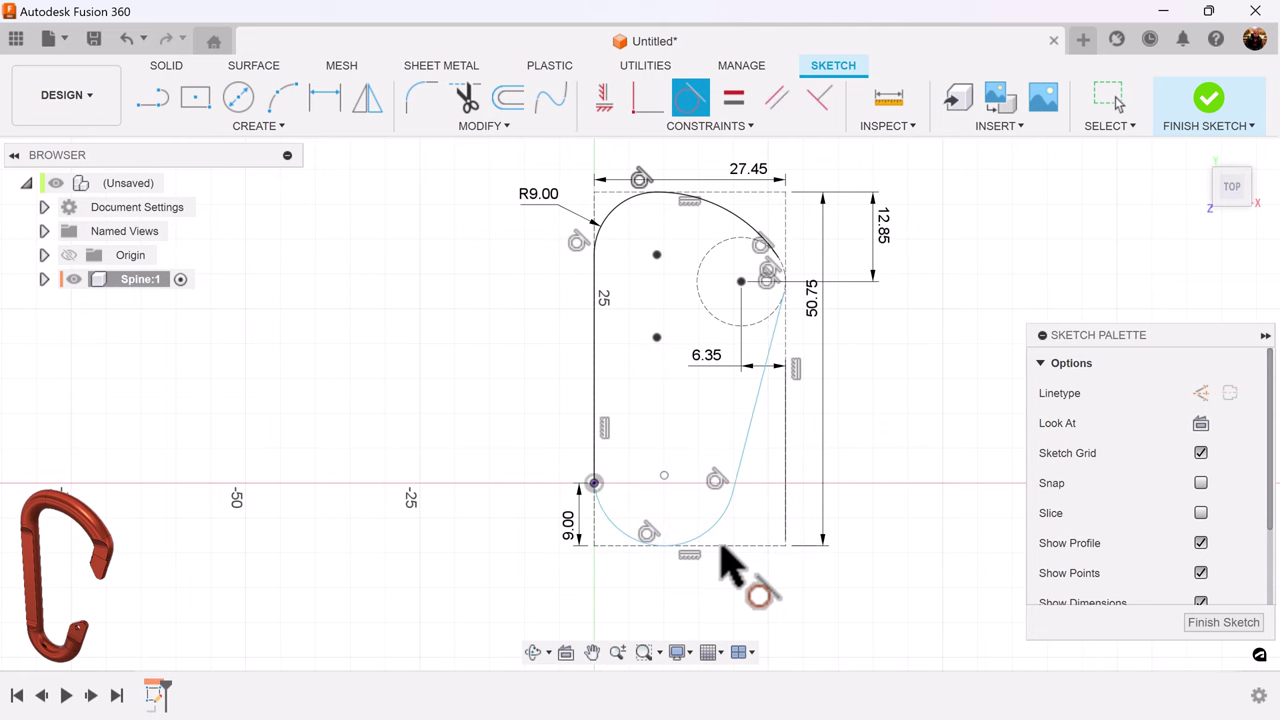
click(616, 530)
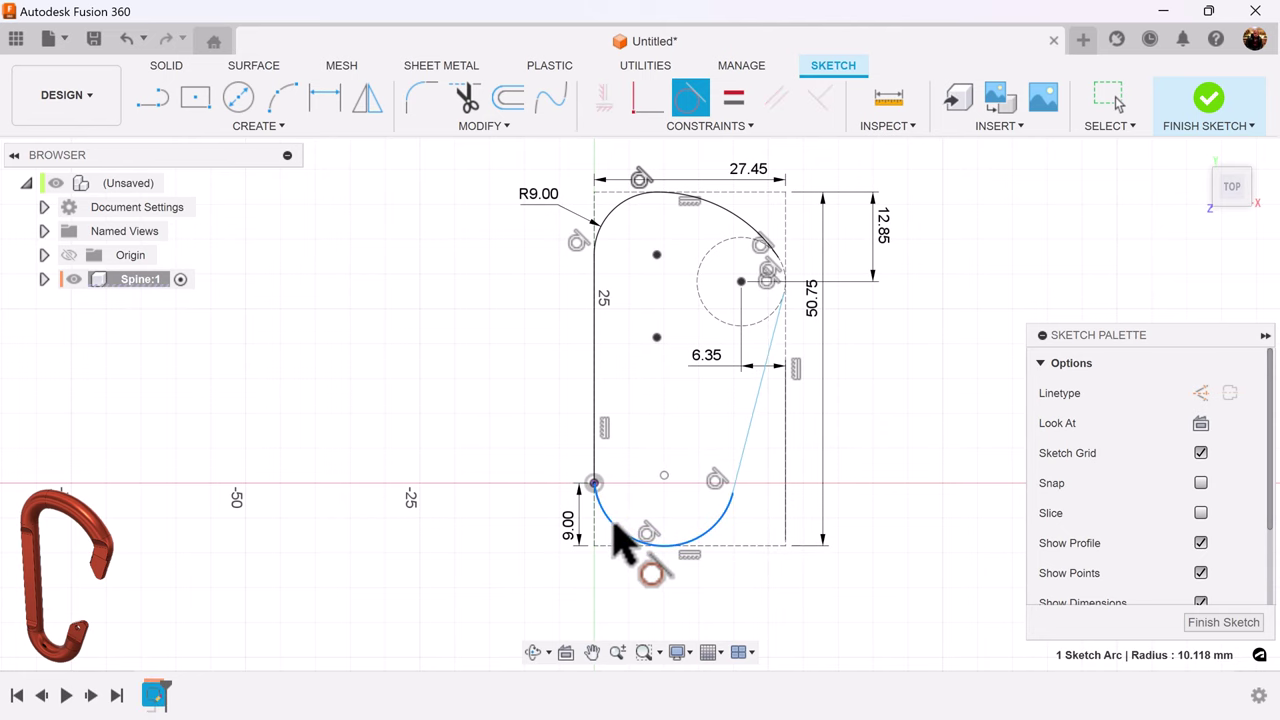
click(594, 410)
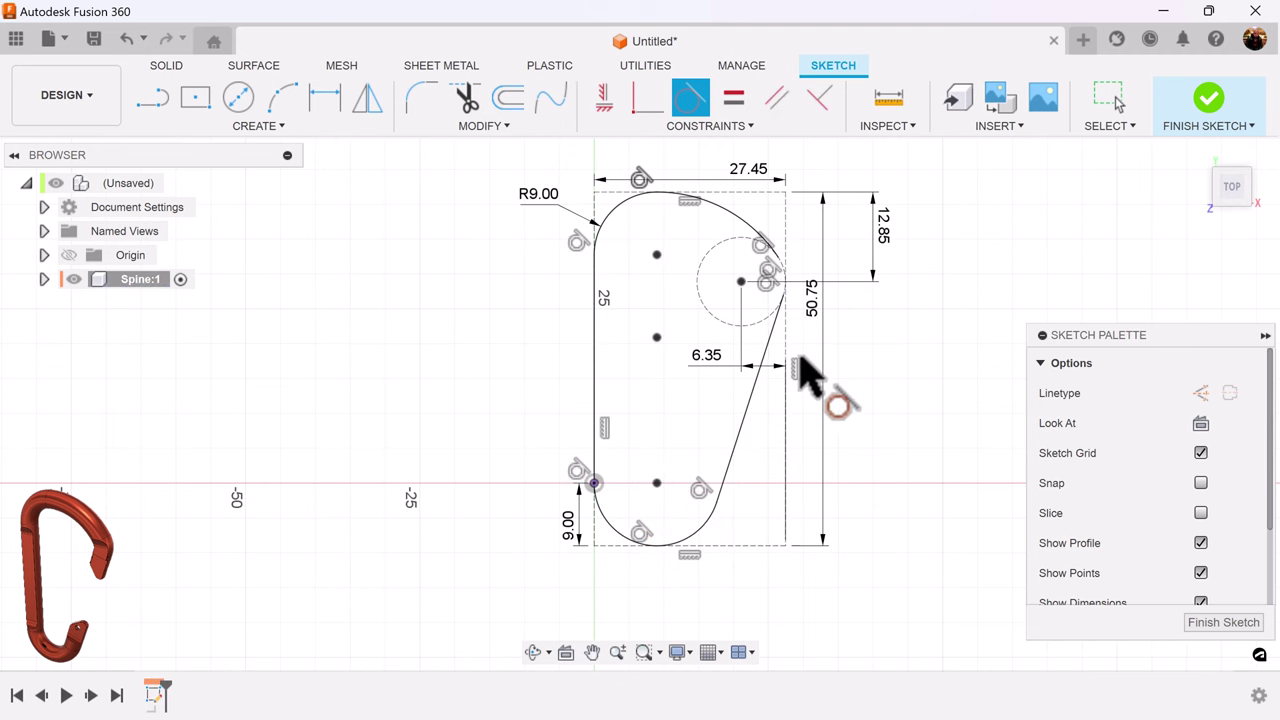
scroll(830, 245, up, 5)
scroll(826, 248, up, 1)
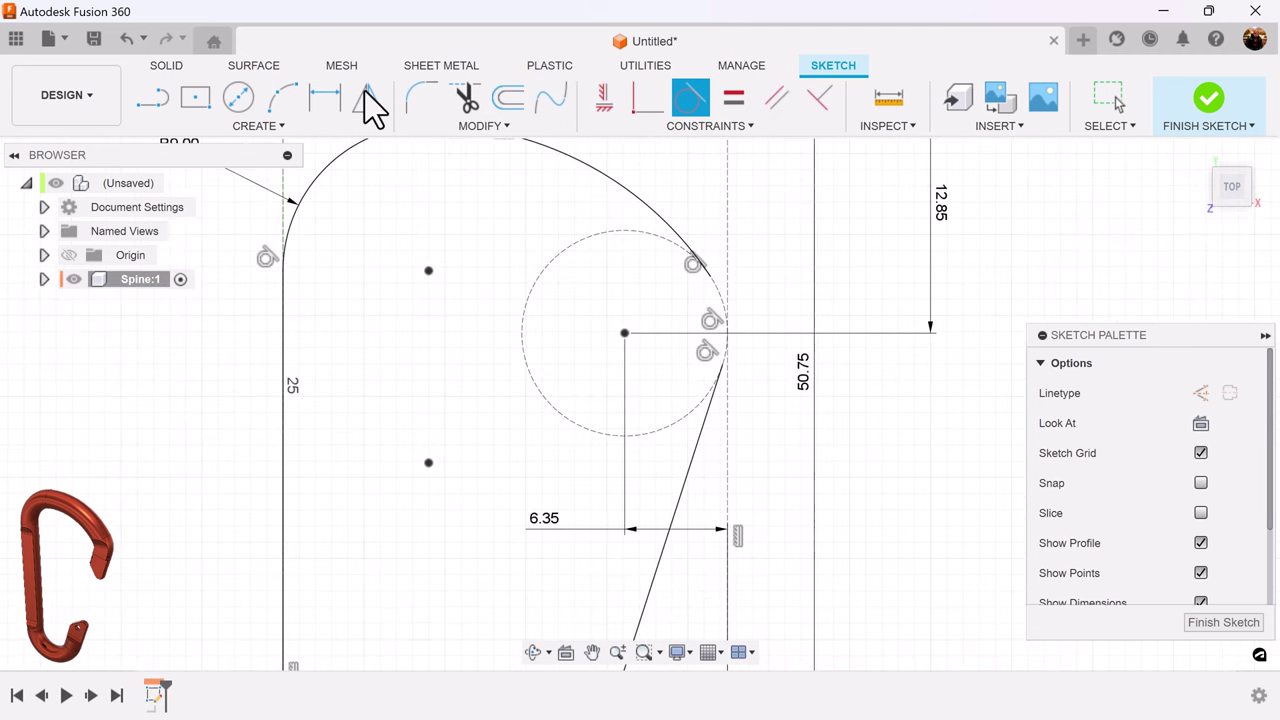
- Delete the small leftover arc near the circle
click(282, 97)
scroll(690, 314, up, 1)
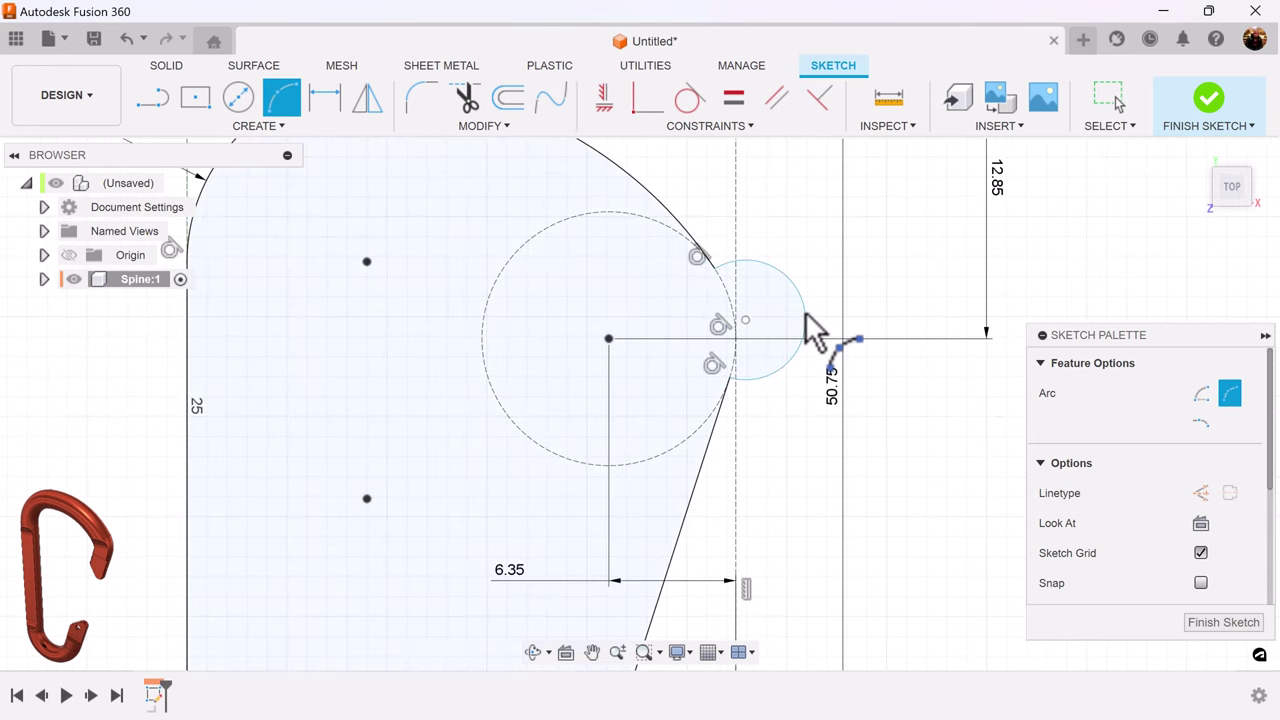
click(745, 127)
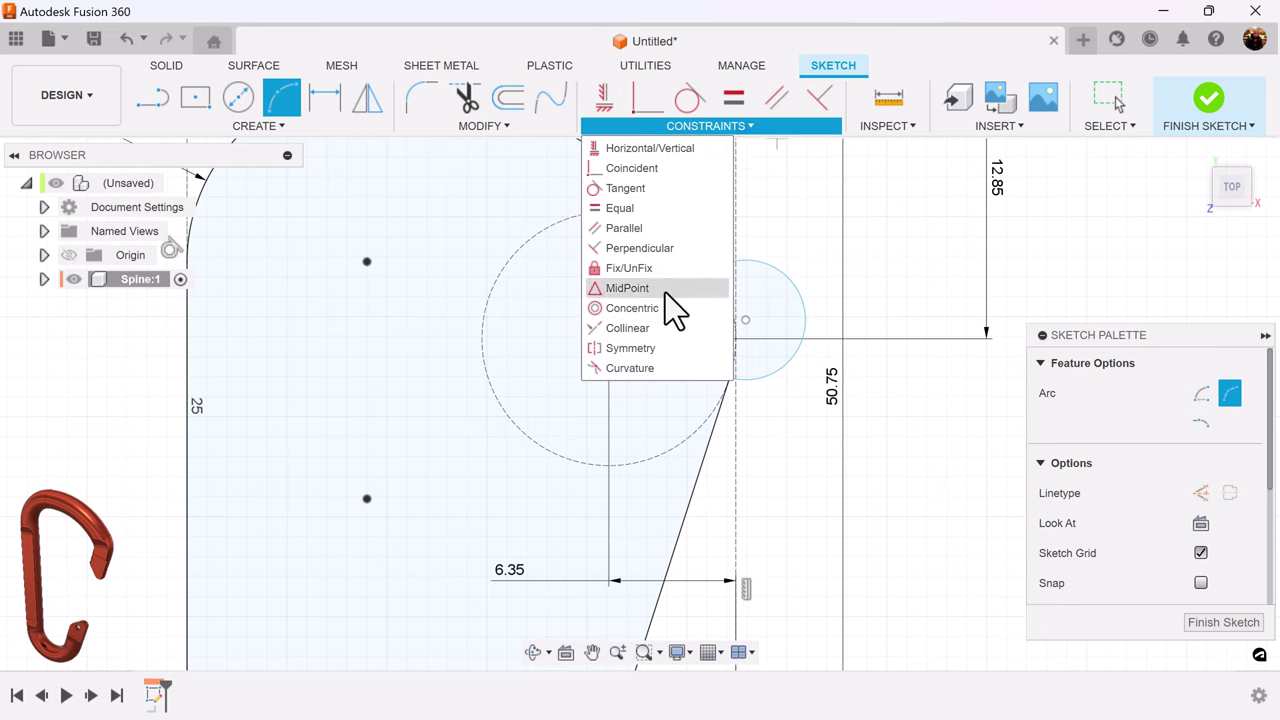
key(Escape)
click(786, 282)
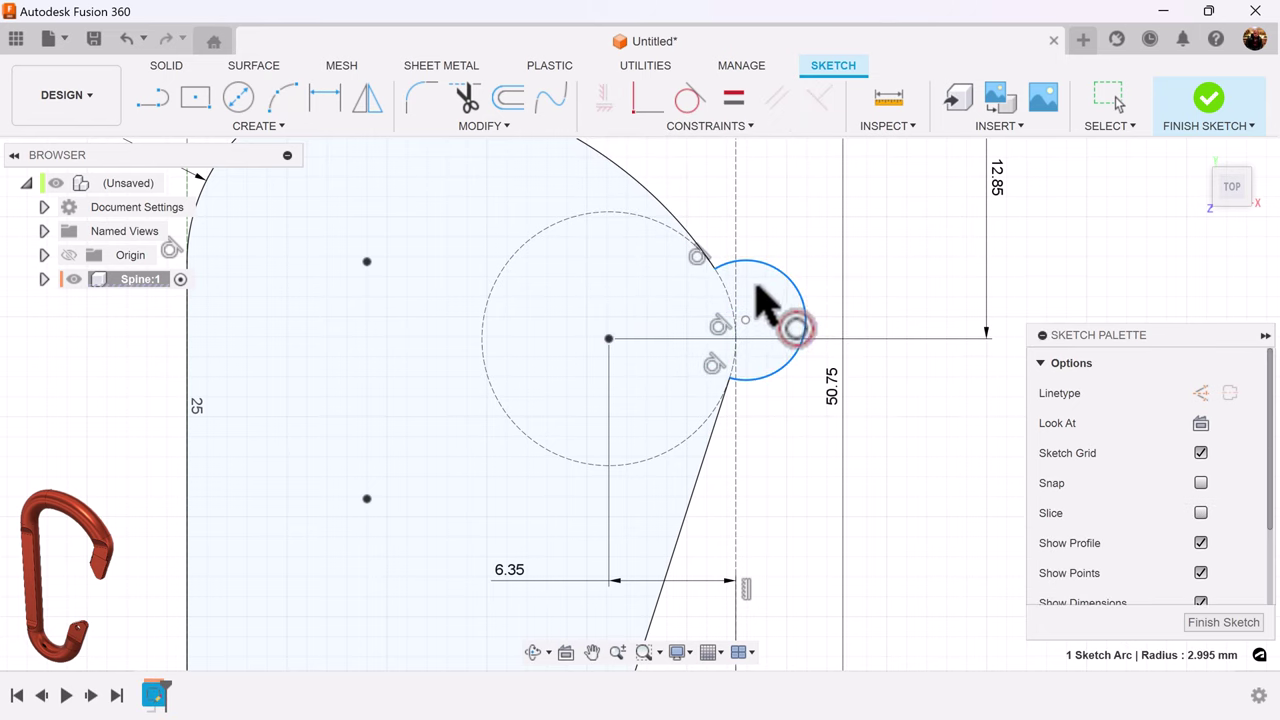
key(Delete)
- Finish the spine sketch with the whole closed profile in view
scroll(785, 450, down, 2)
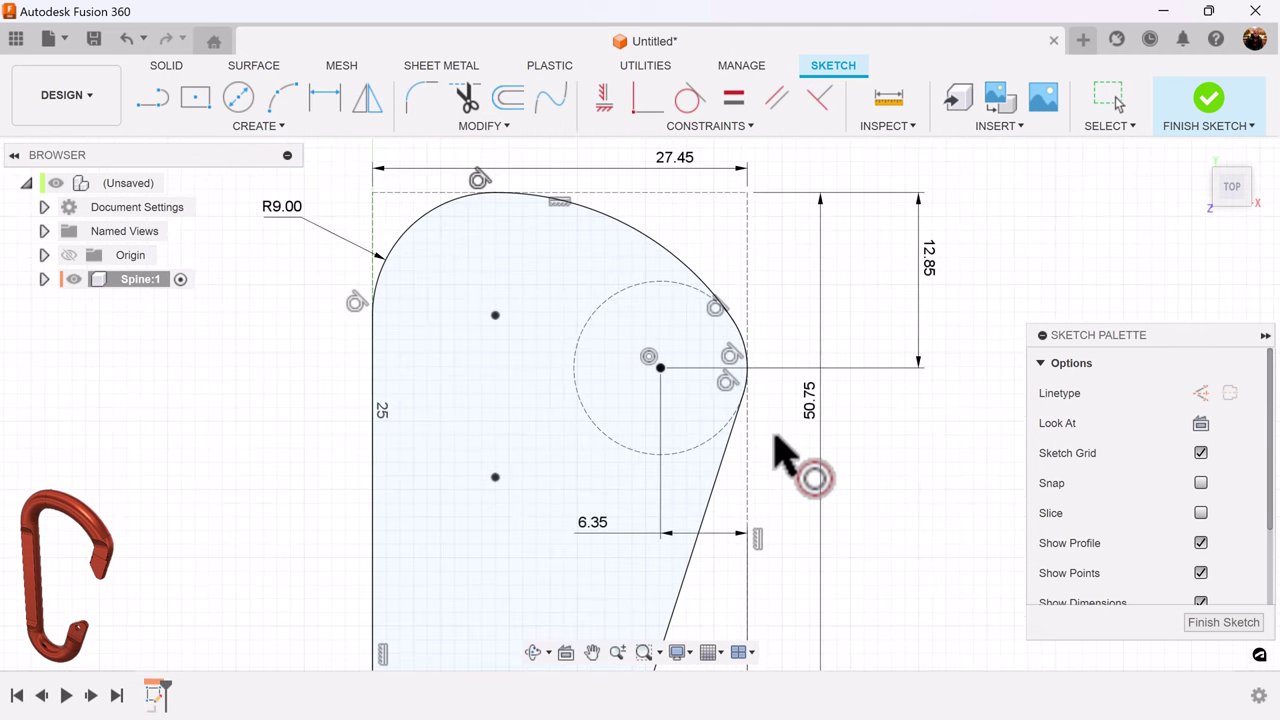
scroll(790, 455, down, 2)
middle_drag(817, 480, 800, 368)
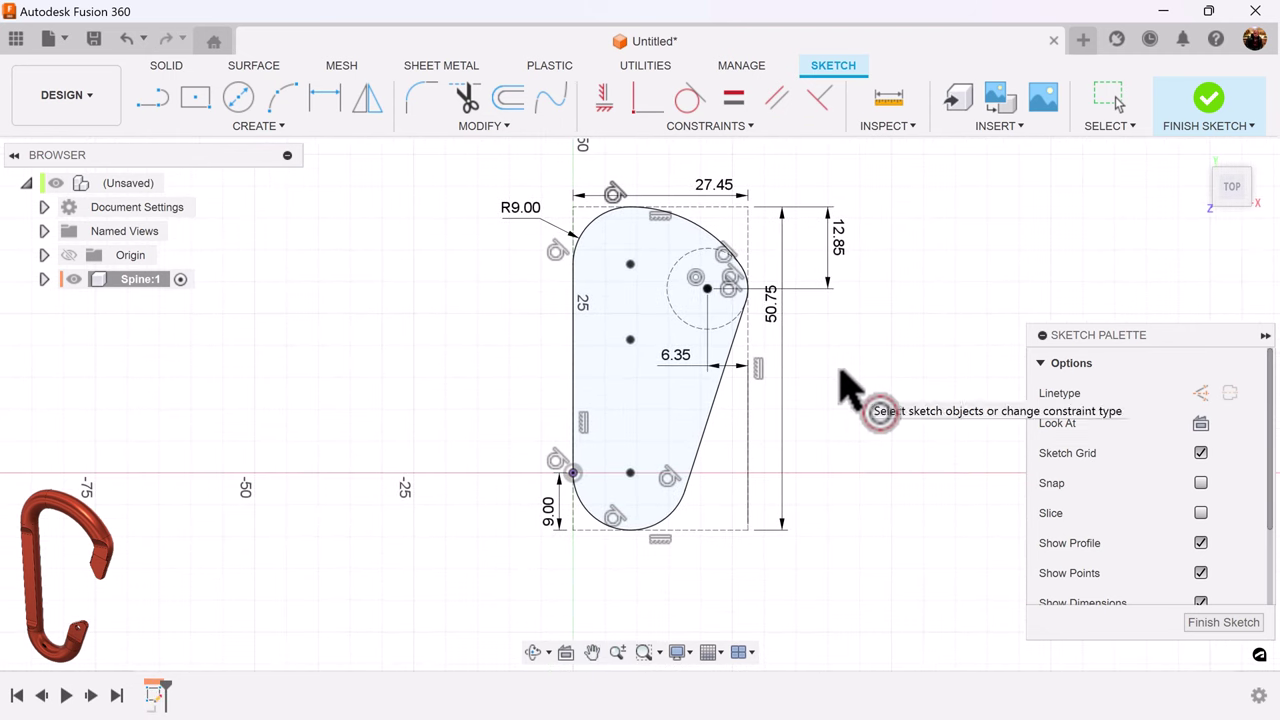
middle_drag(845, 385, 783, 408)
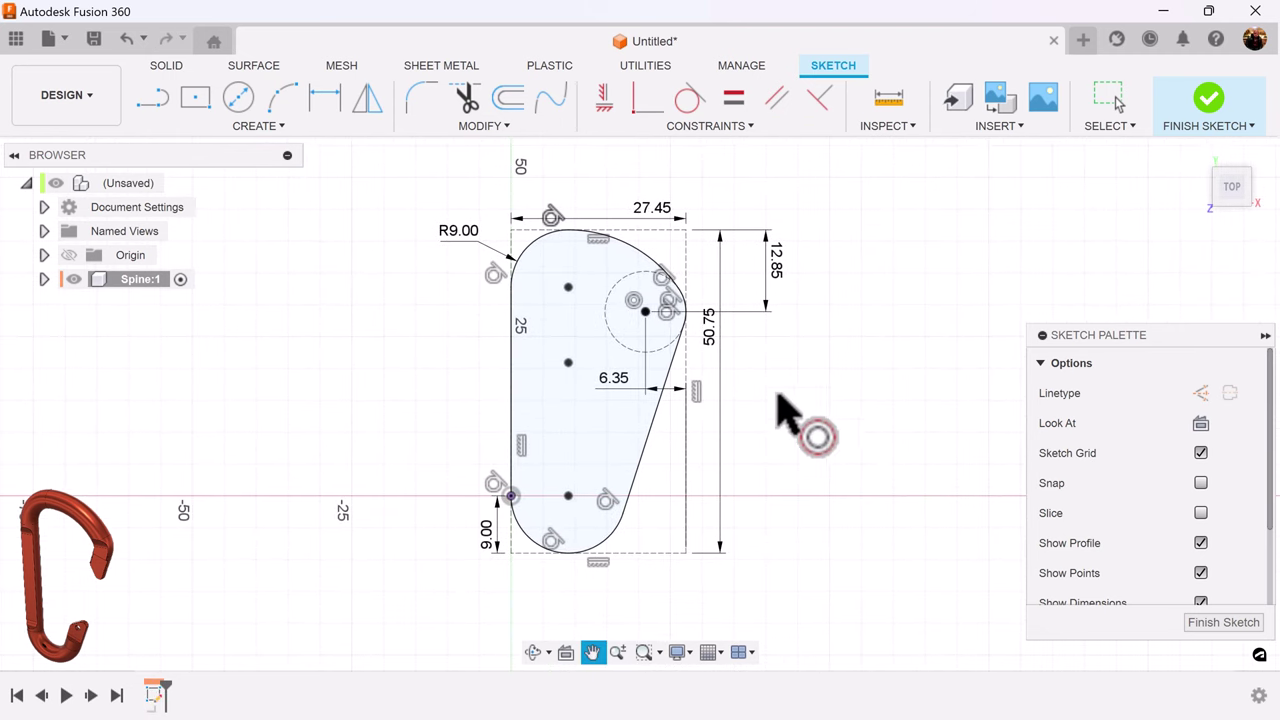
click(1226, 624)
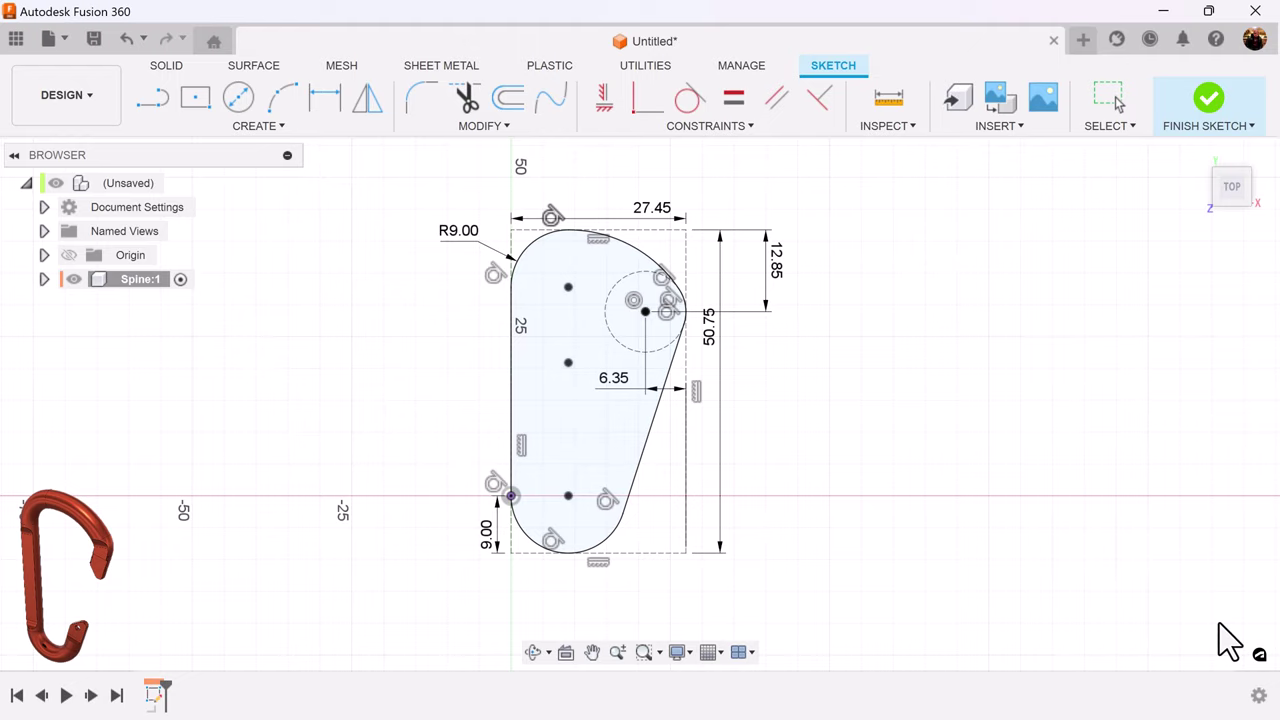
- Start a sketch on the front plane and draw a 4.75 mm diameter circle
click(1233, 212)
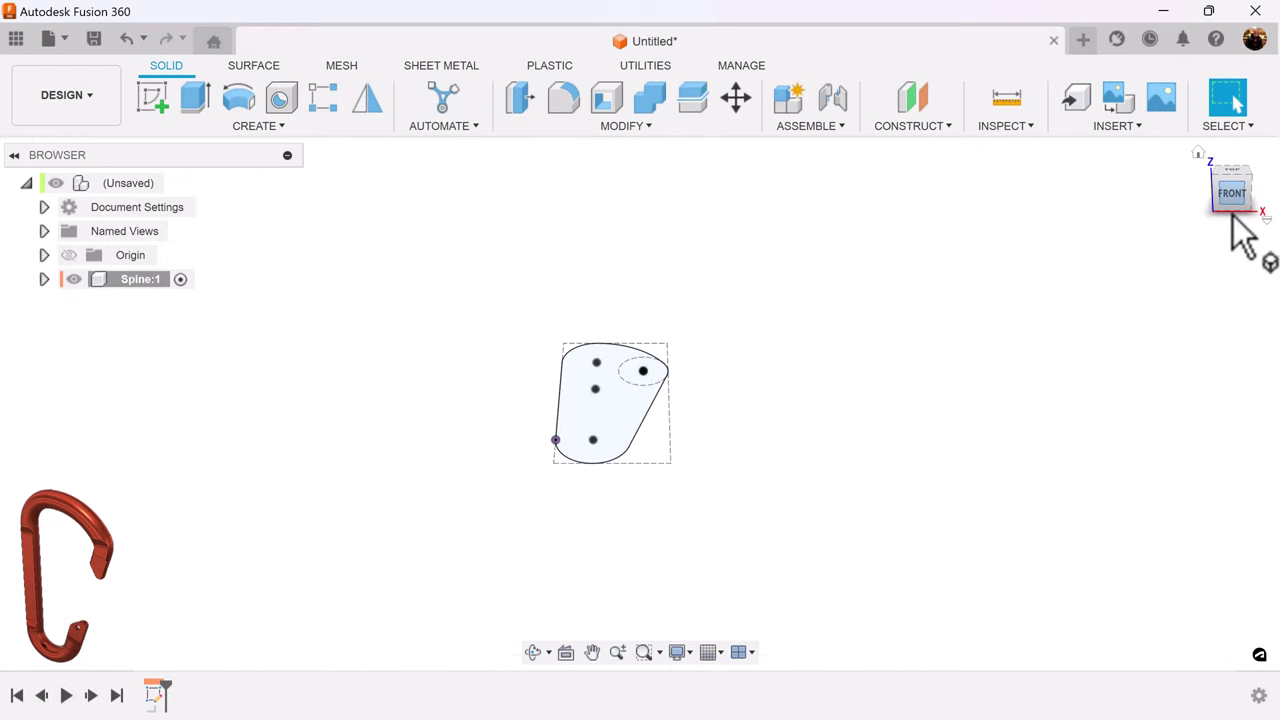
click(156, 96)
click(650, 328)
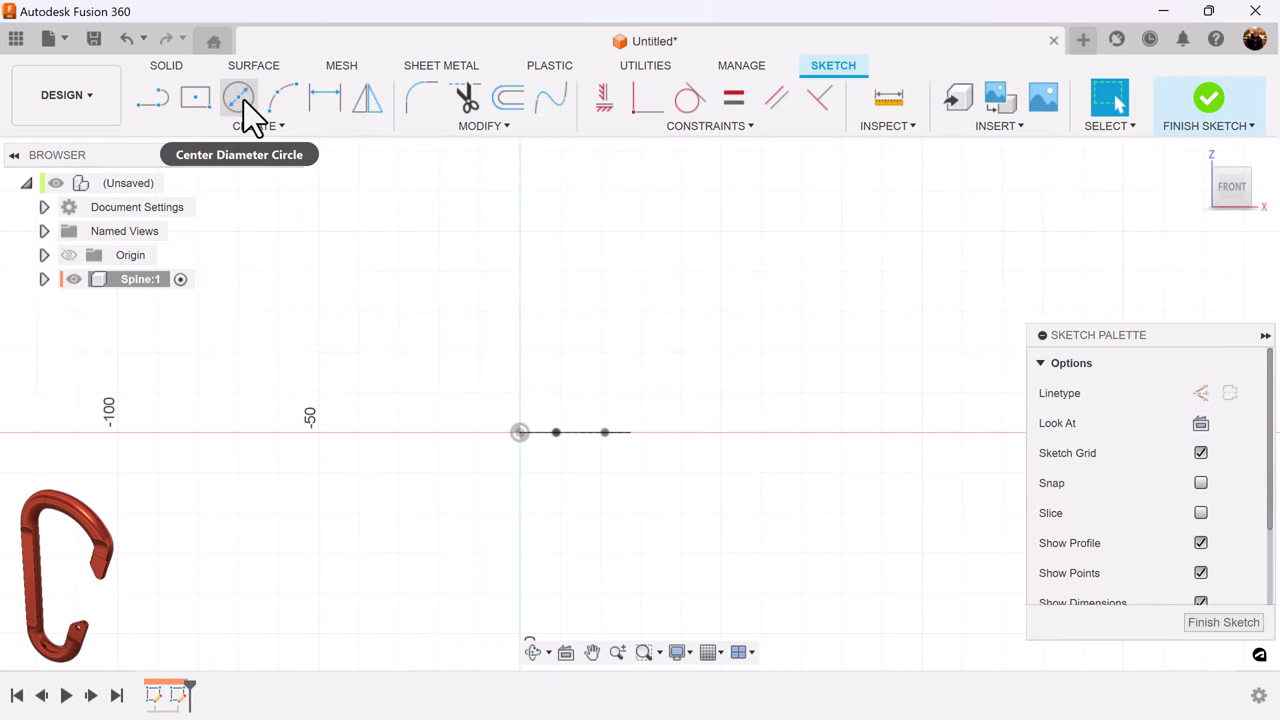
click(240, 97)
click(594, 324)
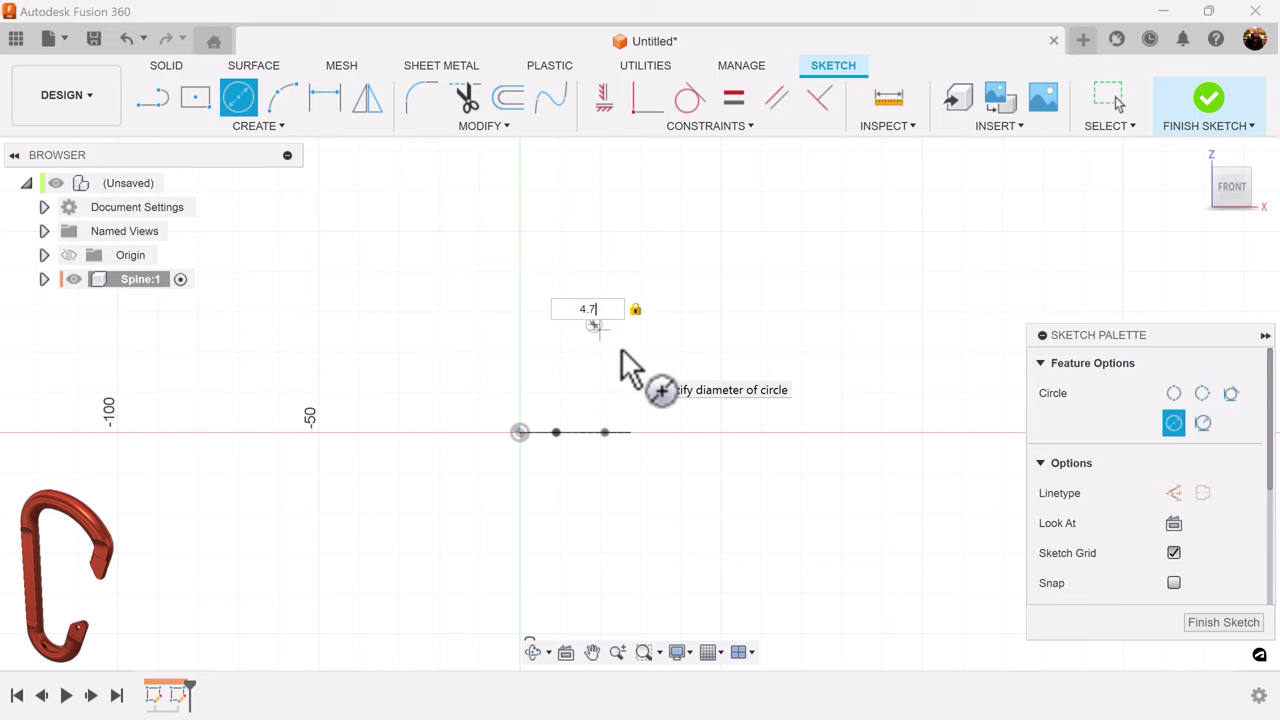
text(4.75)
key(Return)
key(Escape)
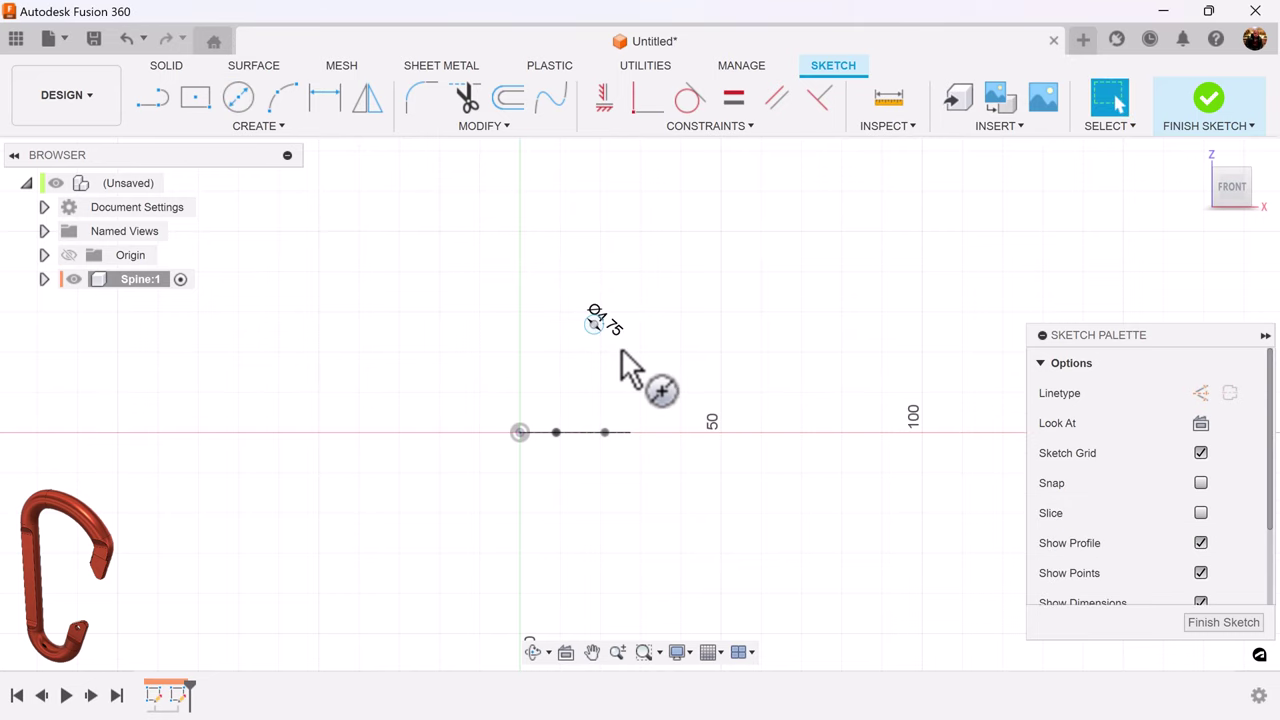
- Attach the circle to the spine's end point, align its centre horizontally, and finish the sketch
scroll(668, 330, up, 3)
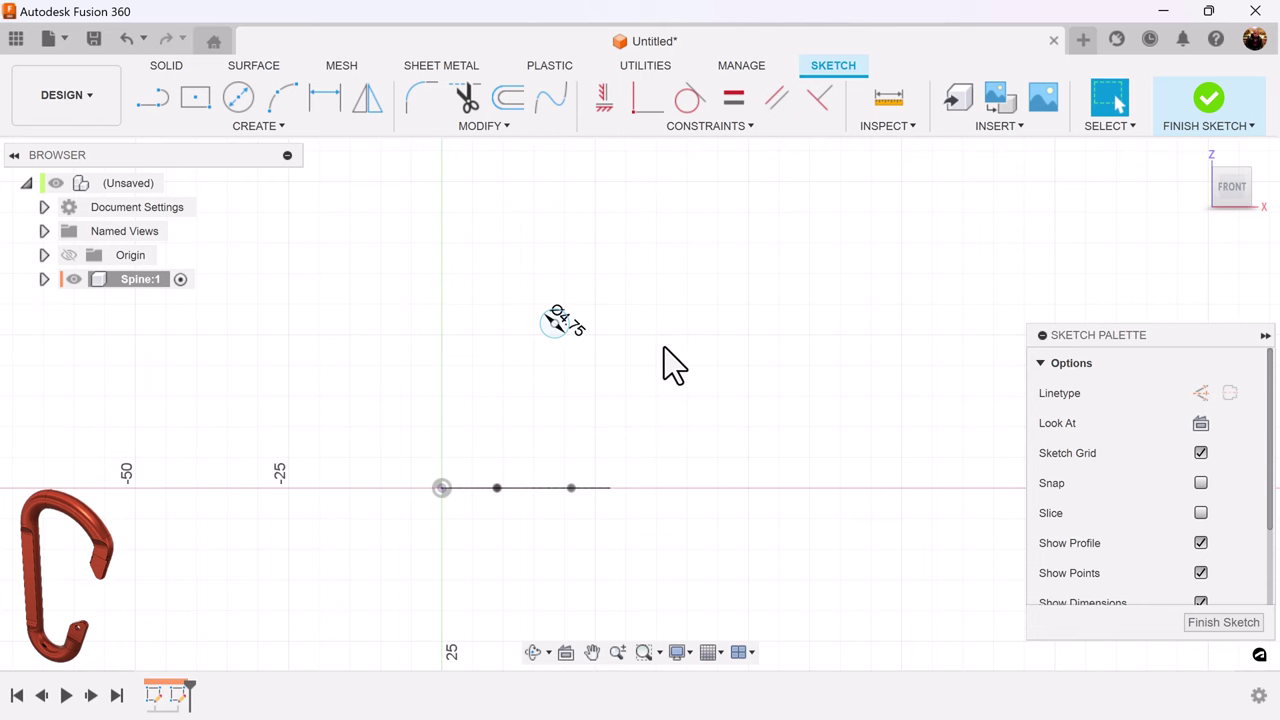
middle_drag(664, 347, 716, 318)
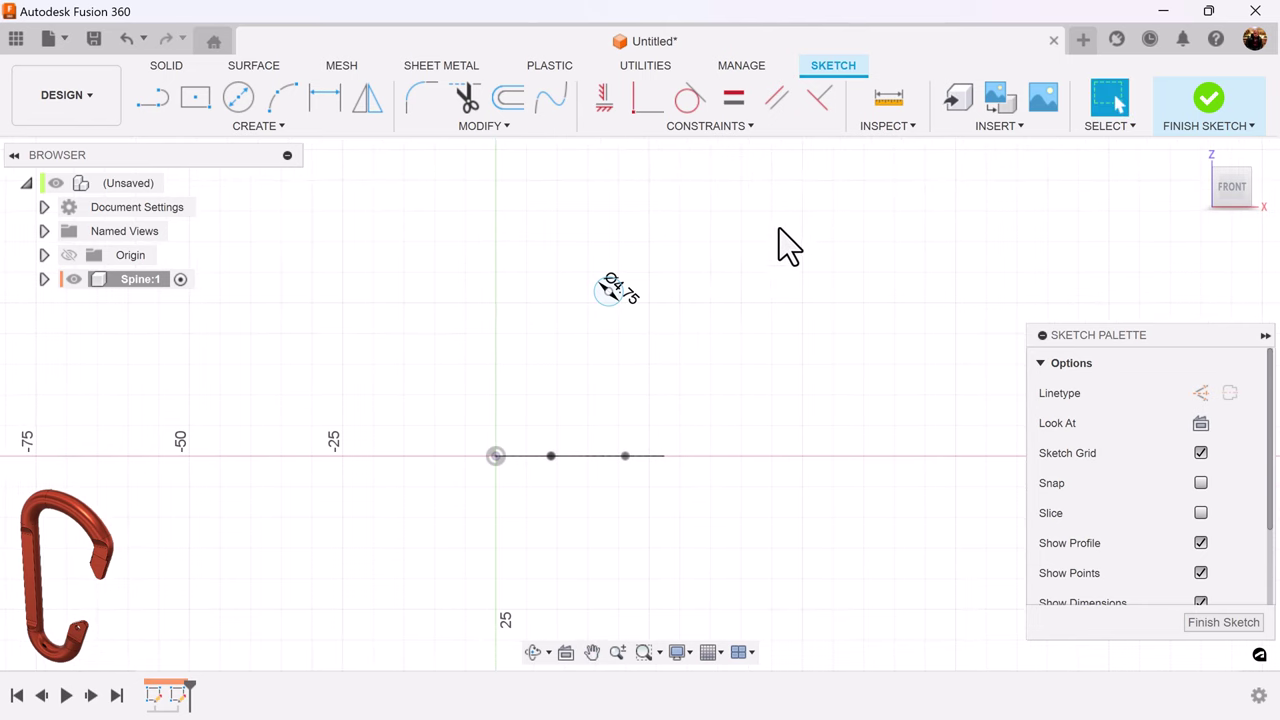
click(640, 100)
scroll(757, 194, up, 3)
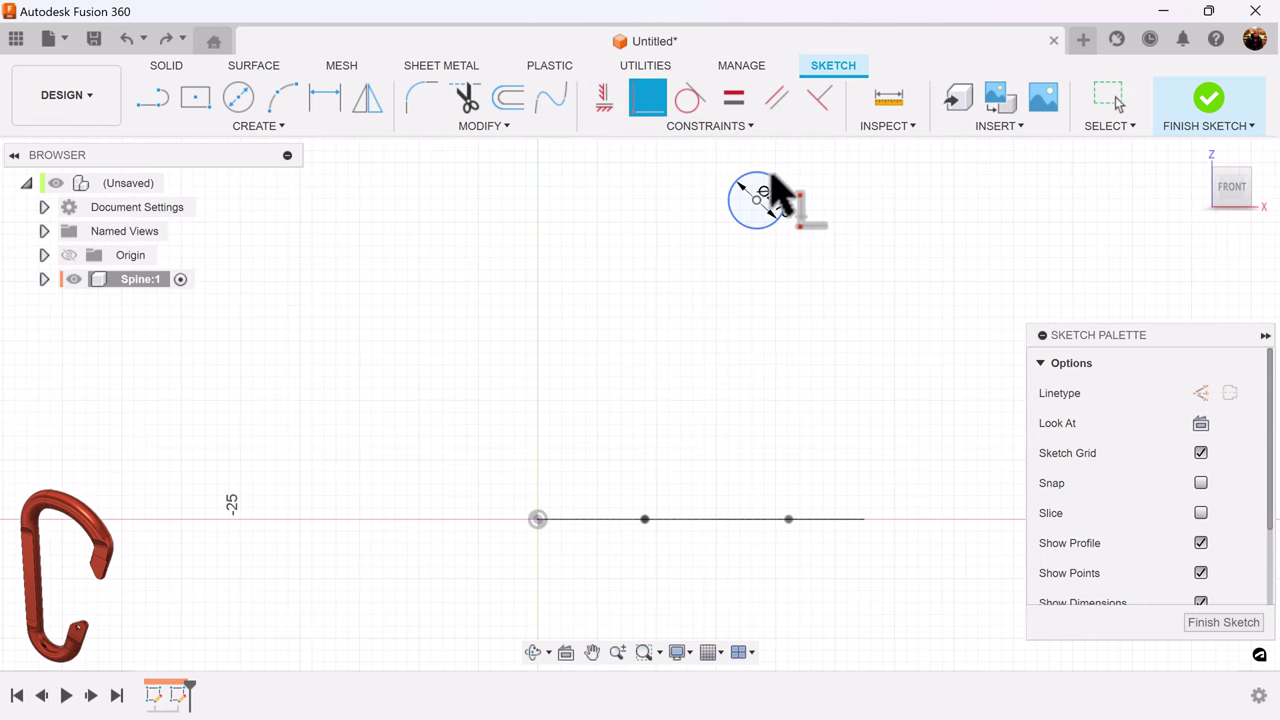
click(770, 196)
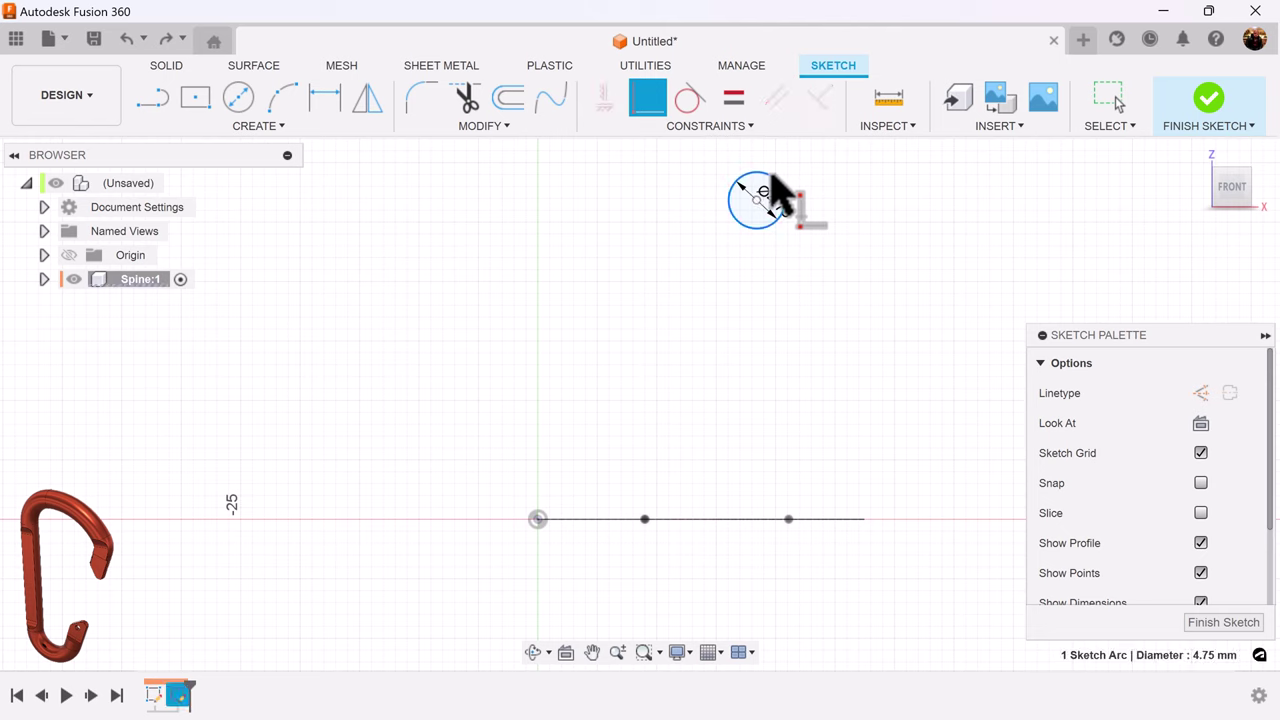
click(538, 519)
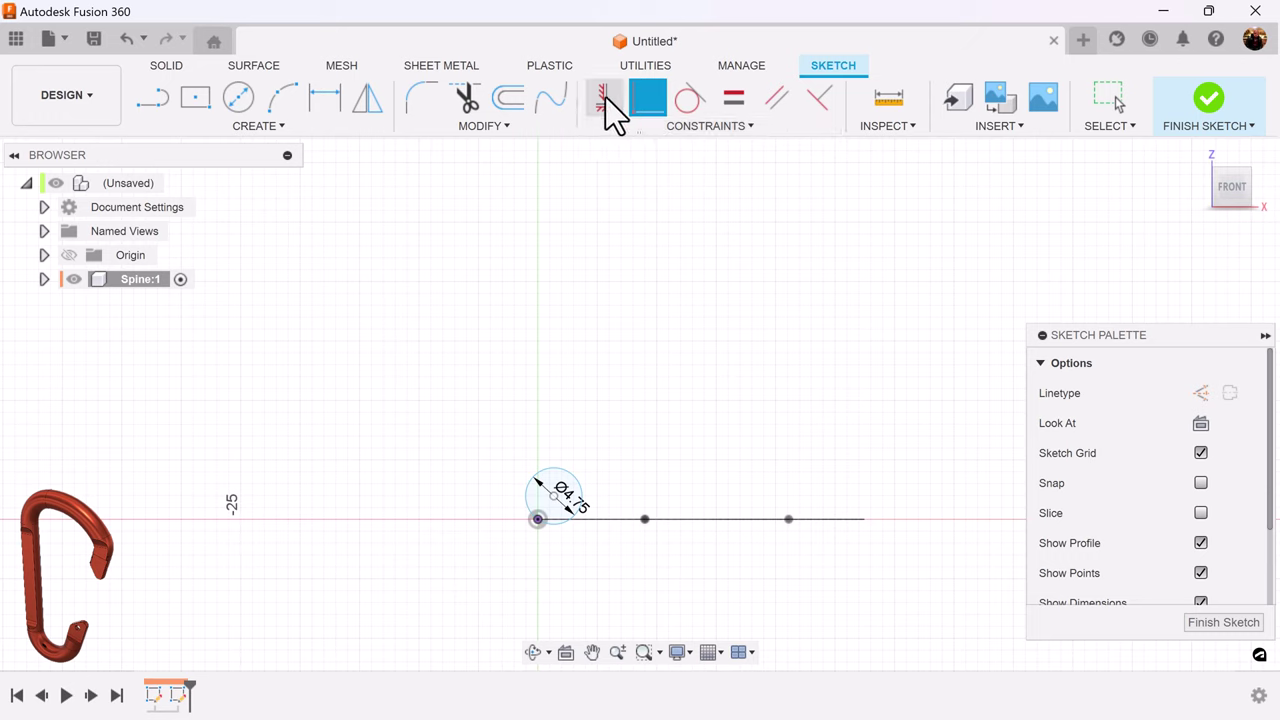
click(603, 97)
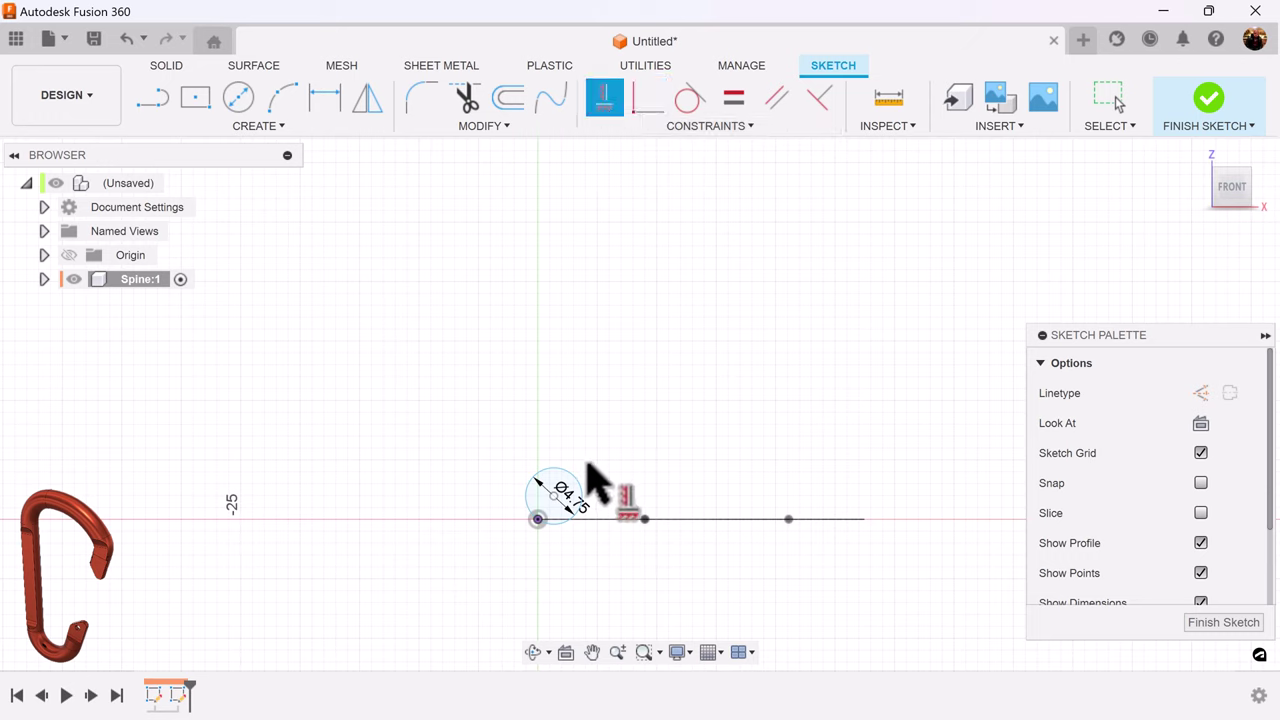
click(554, 496)
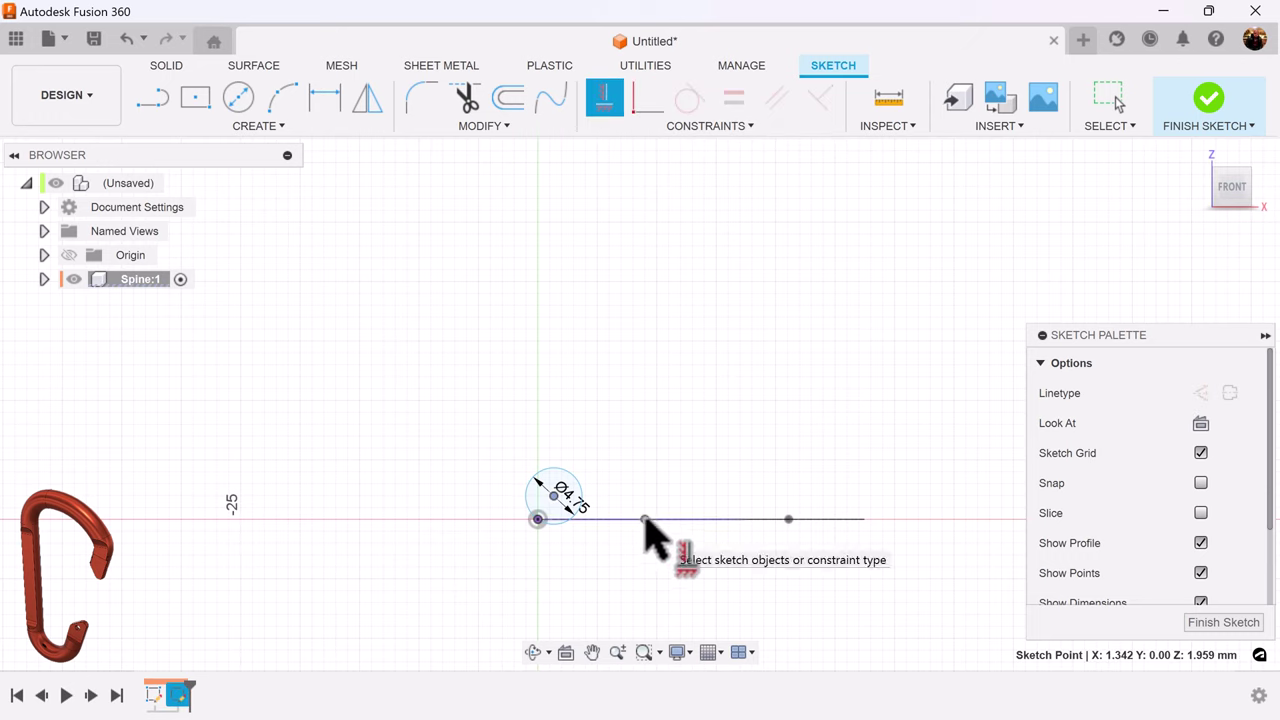
click(645, 520)
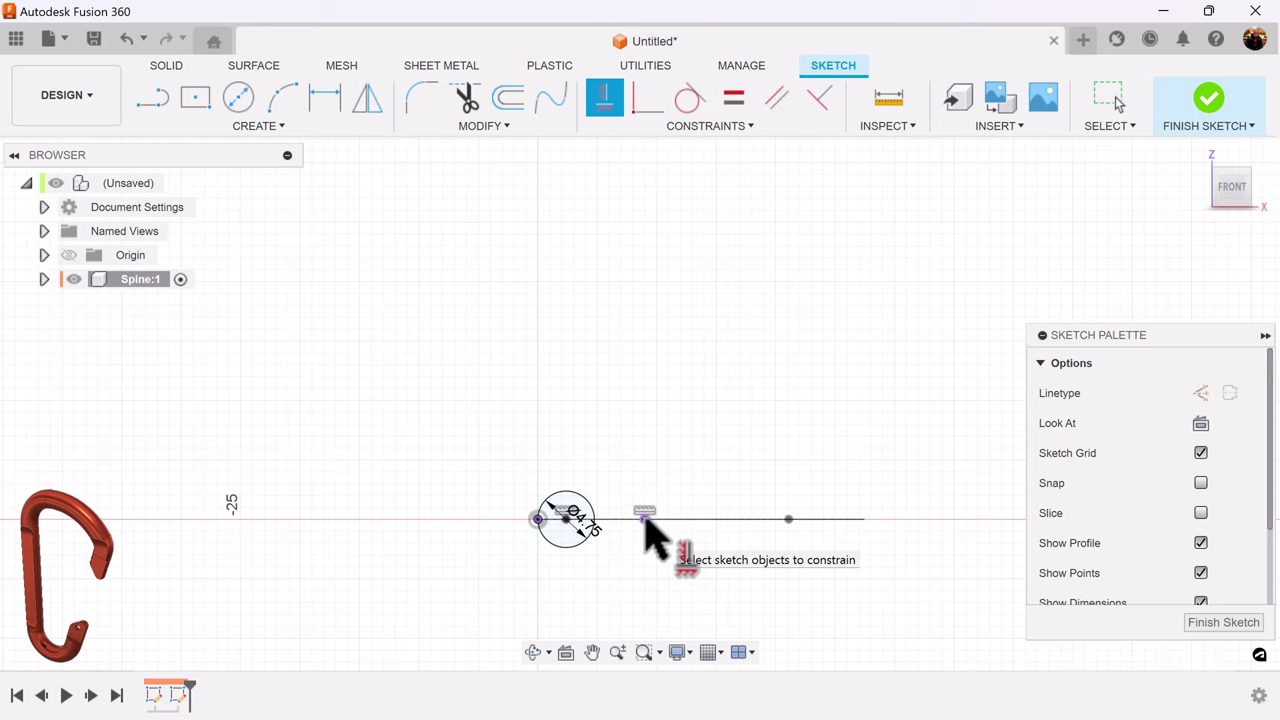
click(1241, 622)
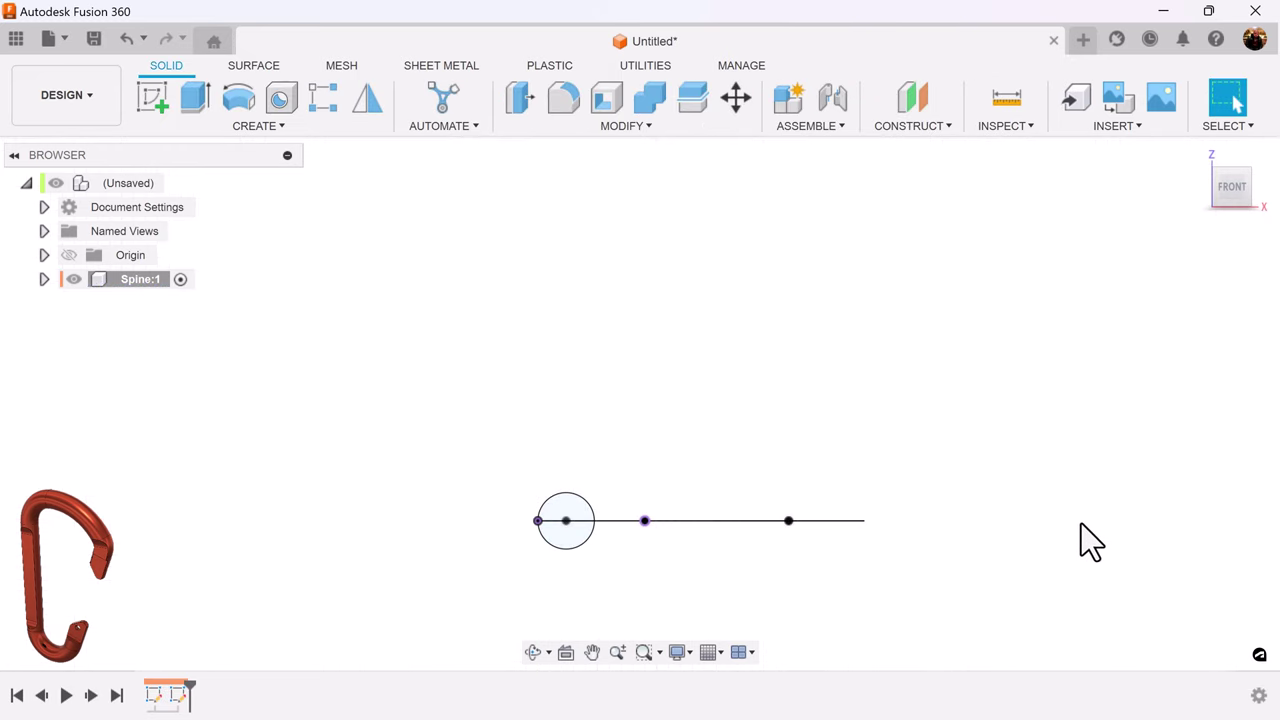
- Sweep the 4.75 mm circle profile along the spine path into a solid tube
click(264, 128)
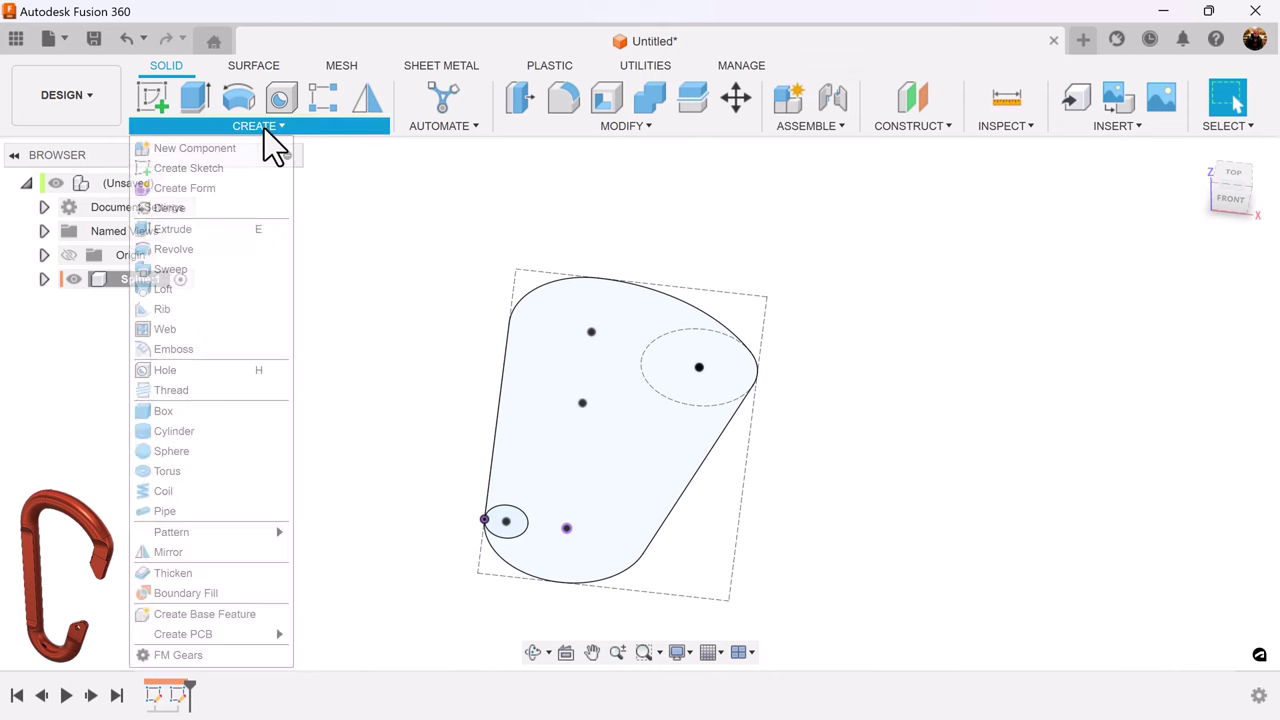
click(170, 270)
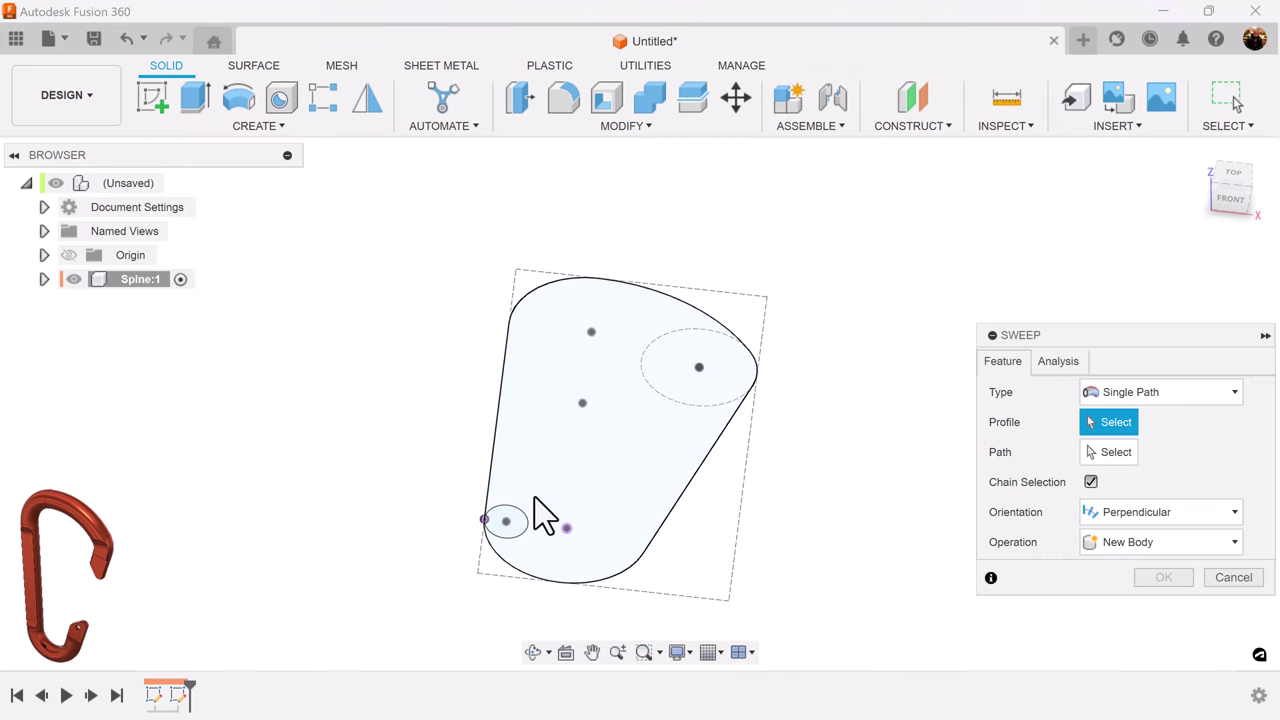
click(512, 518)
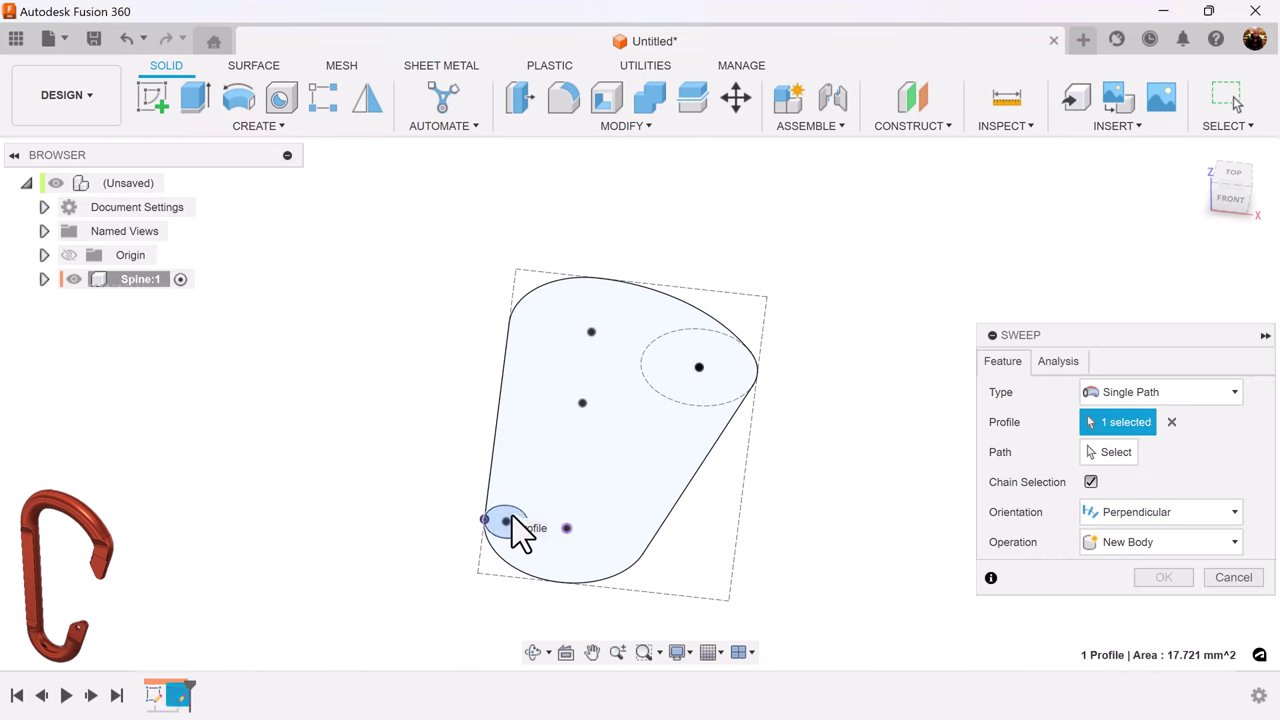
click(1115, 452)
click(706, 322)
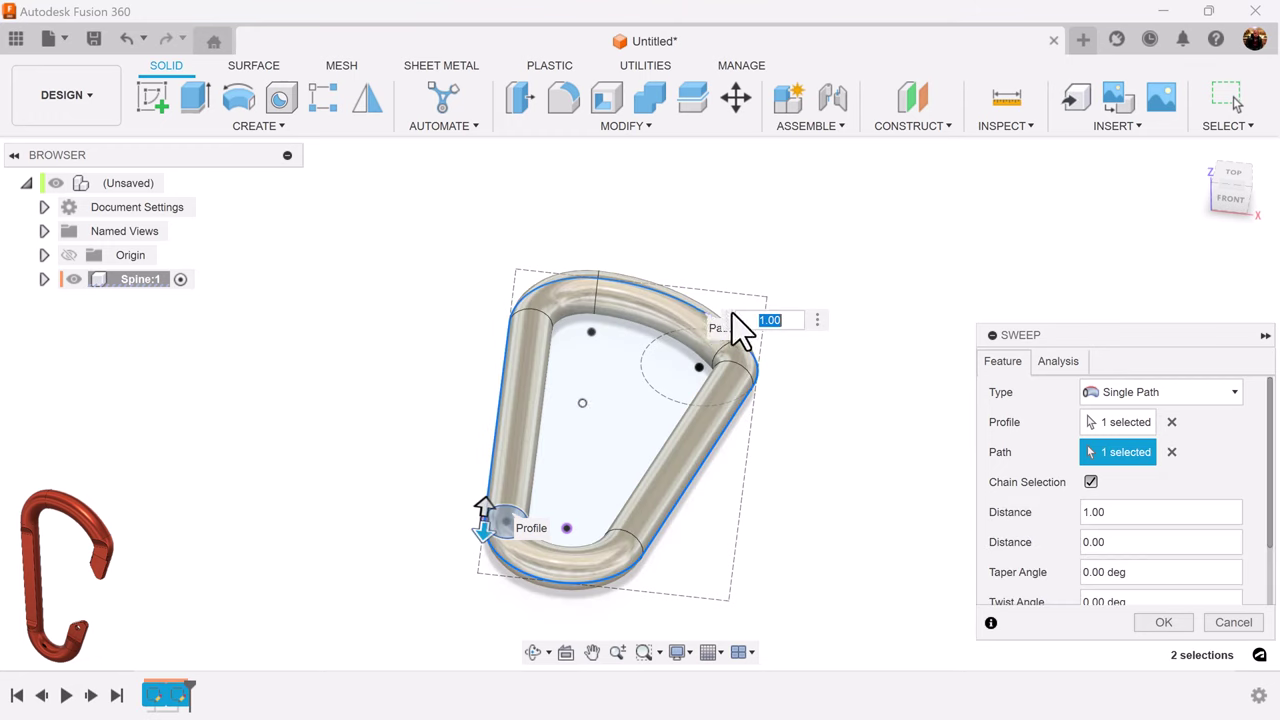
click(1166, 622)
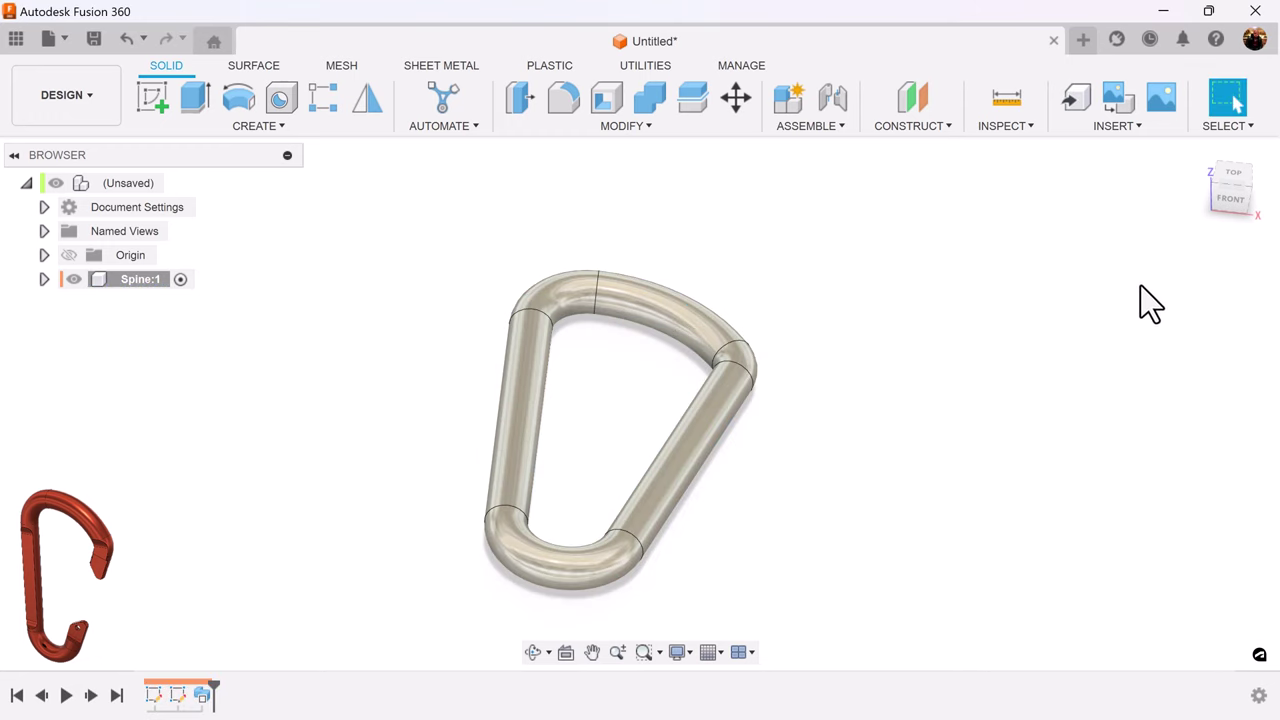
click(1235, 175)
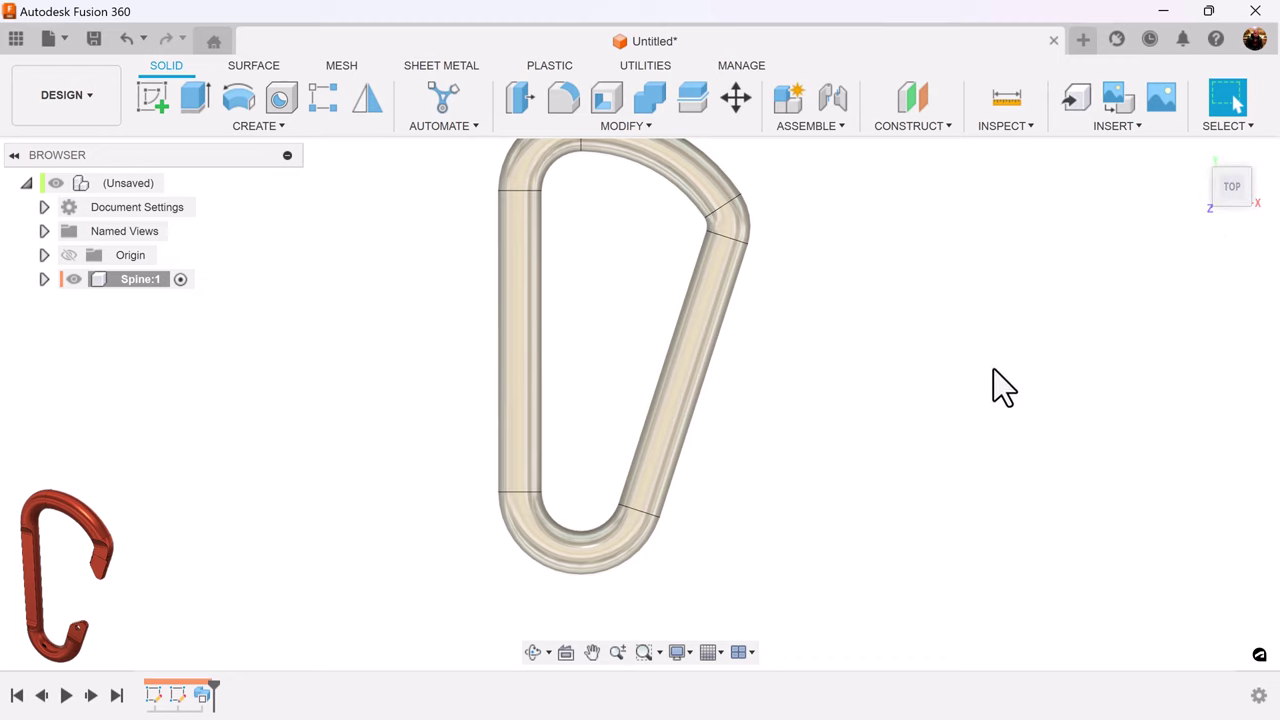
- Start a sketch on the top plane and project the carabiner body's outline into it
middle_drag(947, 392, 902, 430)
scroll(868, 430, up, 2)
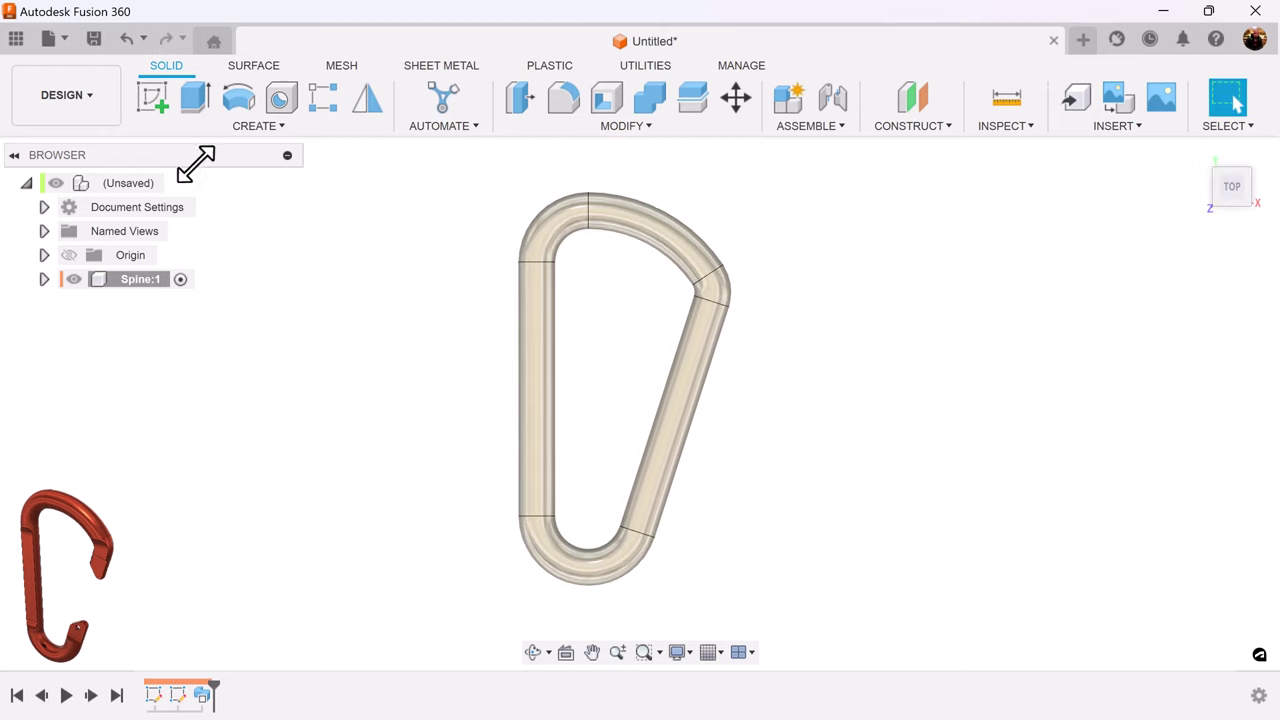
click(156, 99)
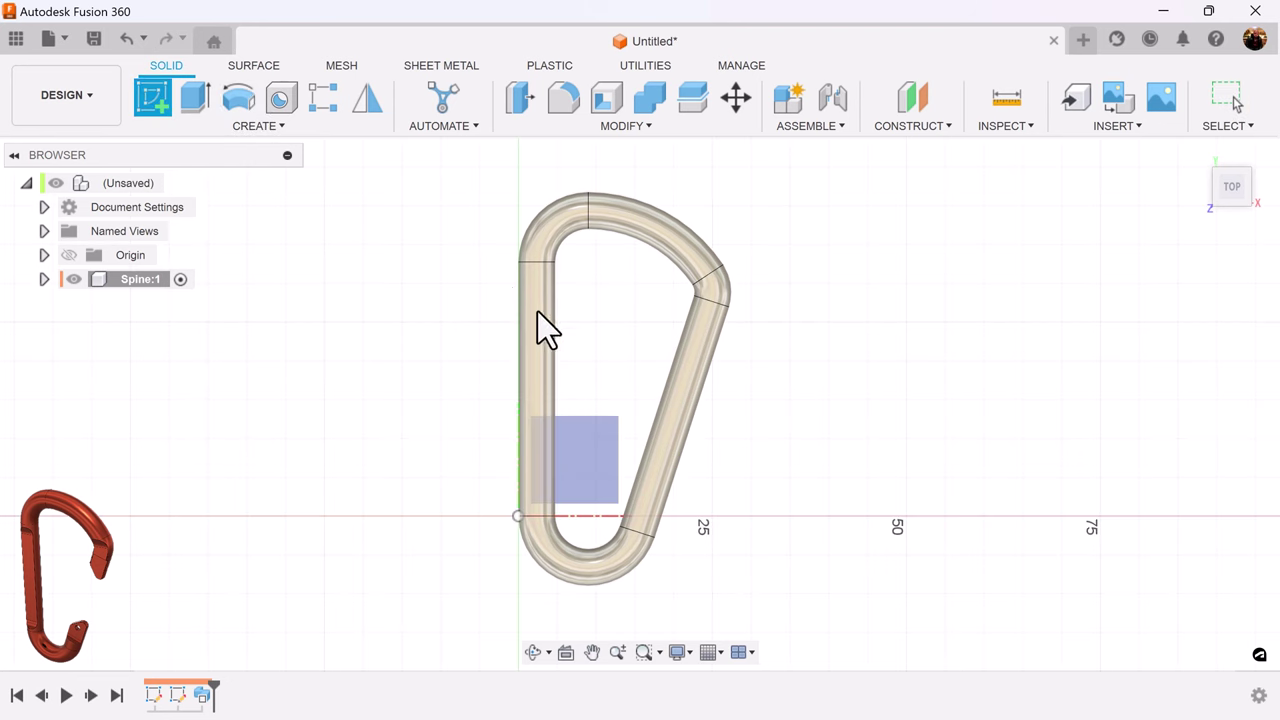
click(590, 480)
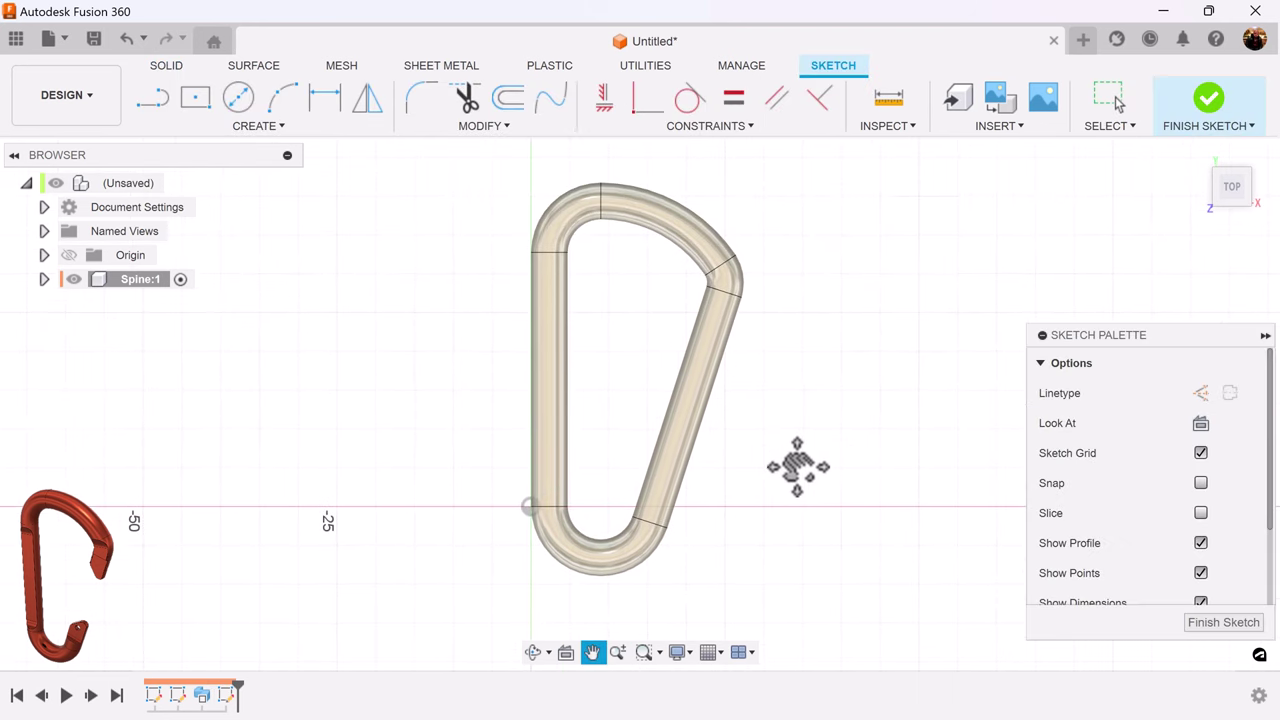
scroll(804, 487, up, 2)
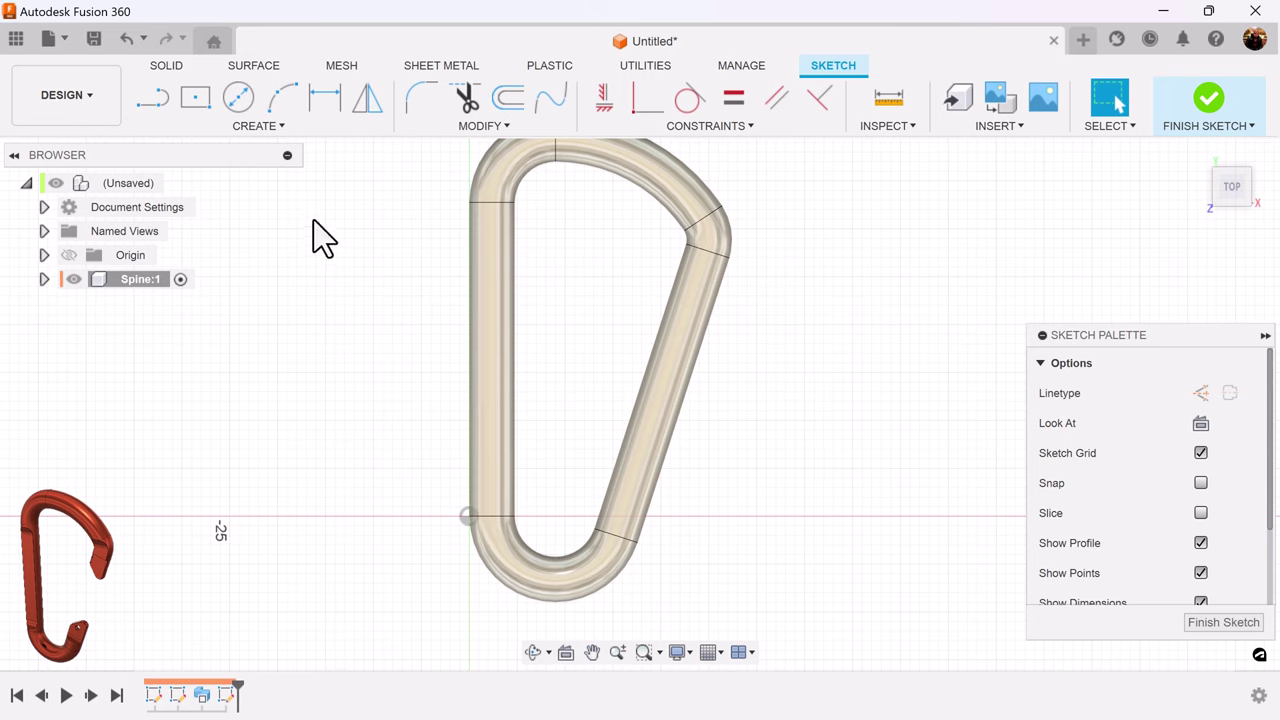
key(p)
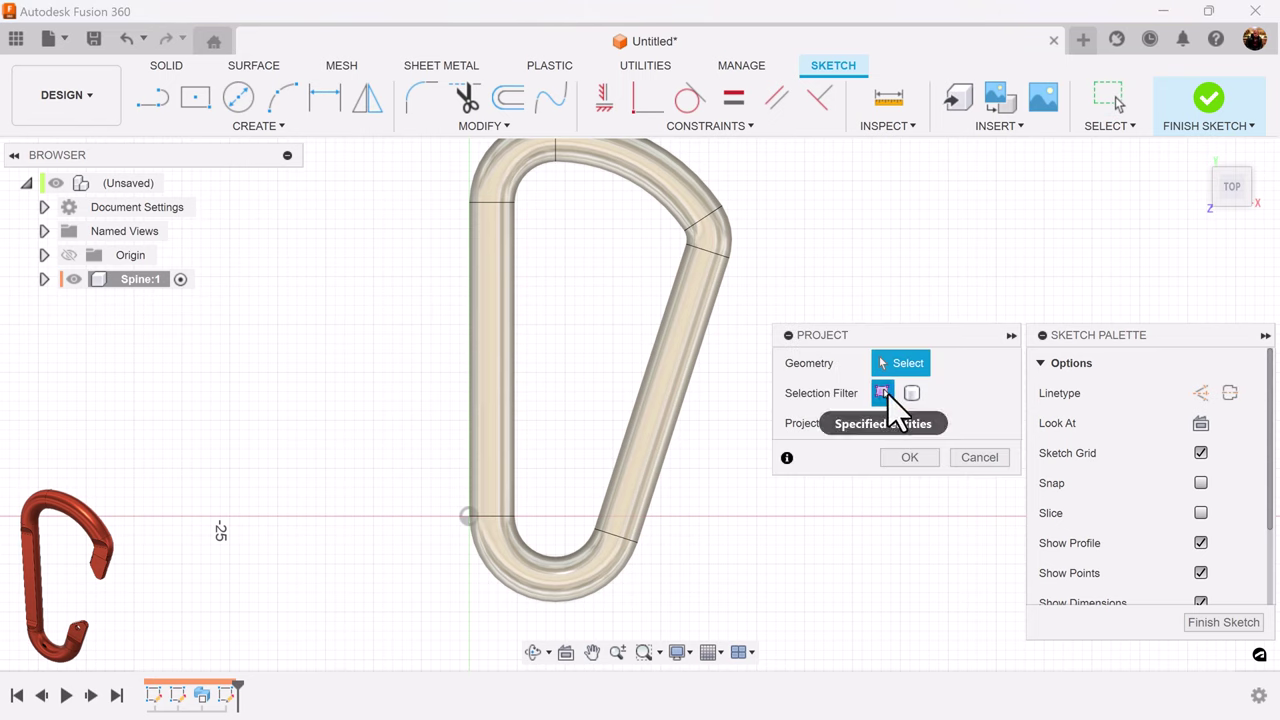
click(911, 398)
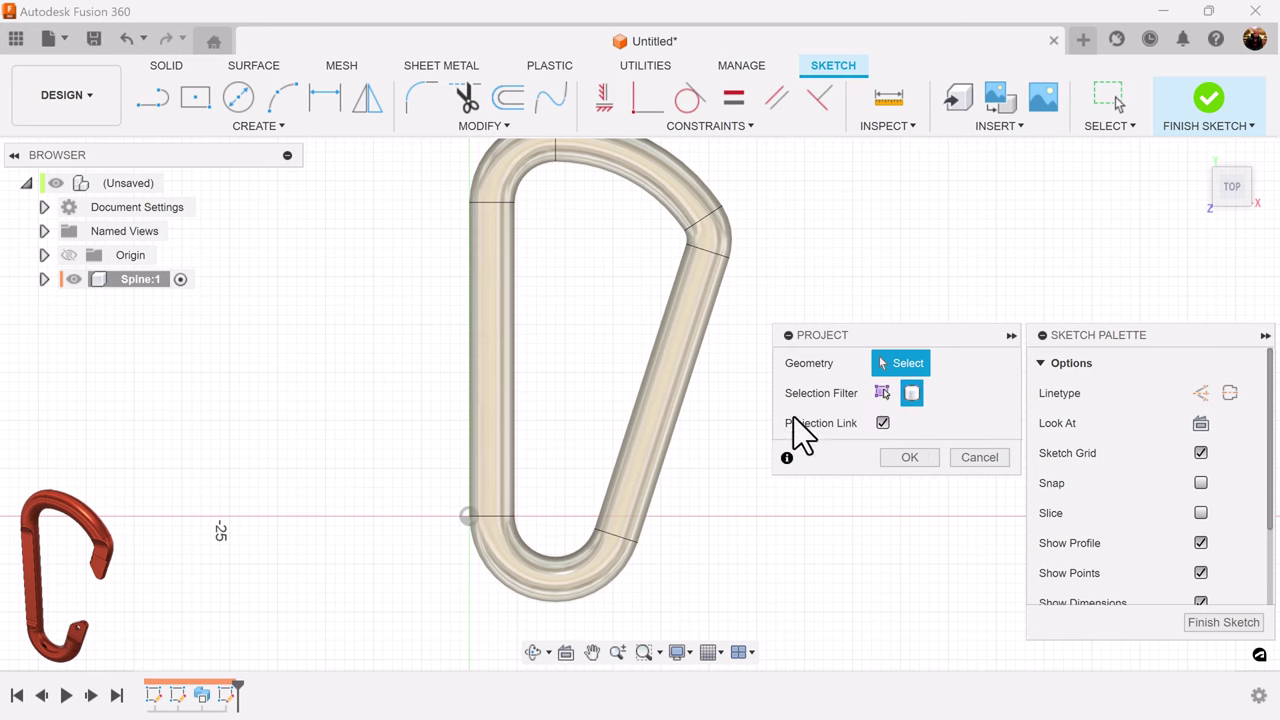
click(700, 337)
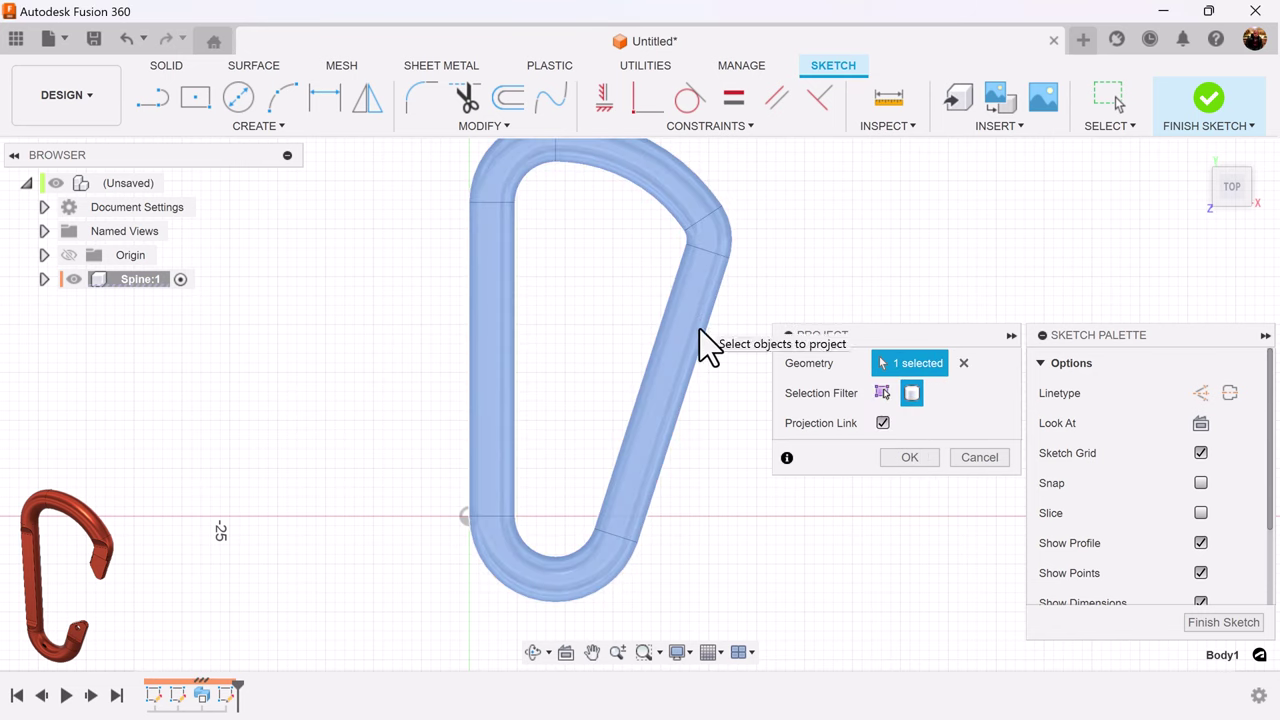
click(905, 460)
- Hide Body1 under Spine:1 so only the projected outline shows
scroll(842, 390, down, 2)
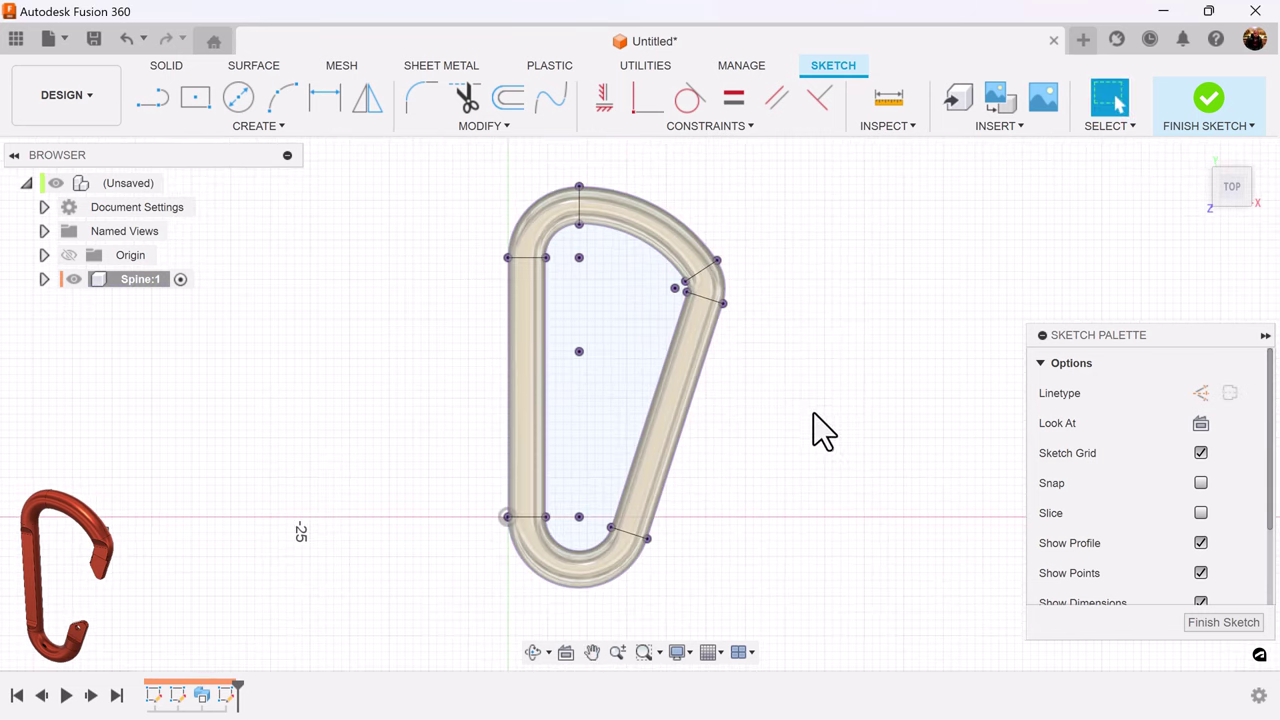
click(44, 280)
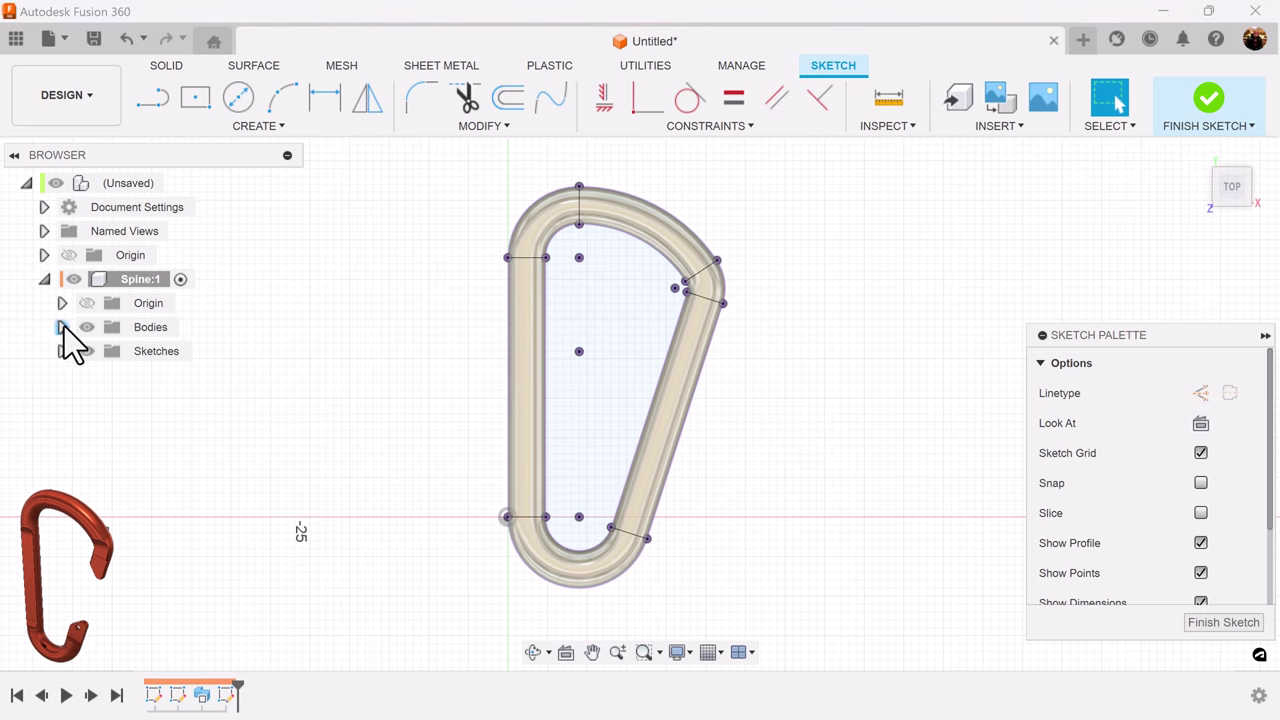
click(62, 327)
click(106, 350)
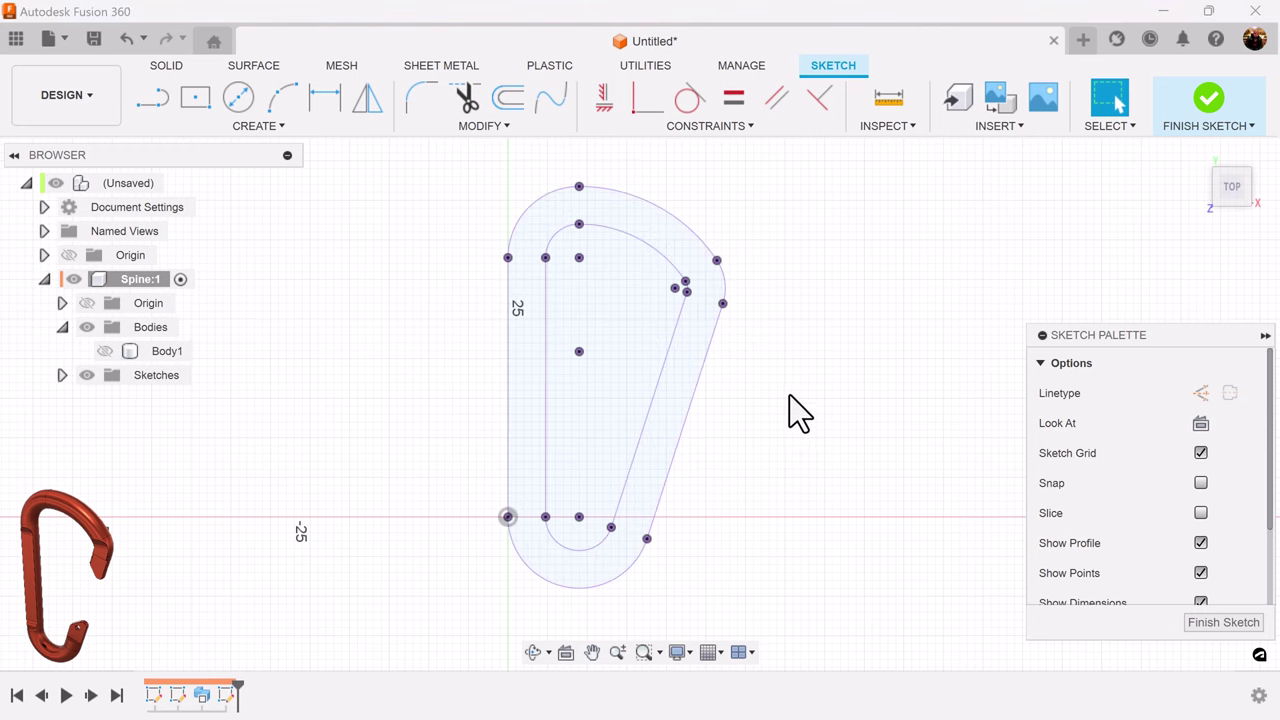
scroll(800, 412, up, 1)
- Draw a 3-point rectangle across the gate tube, 14.5 mm long
click(268, 128)
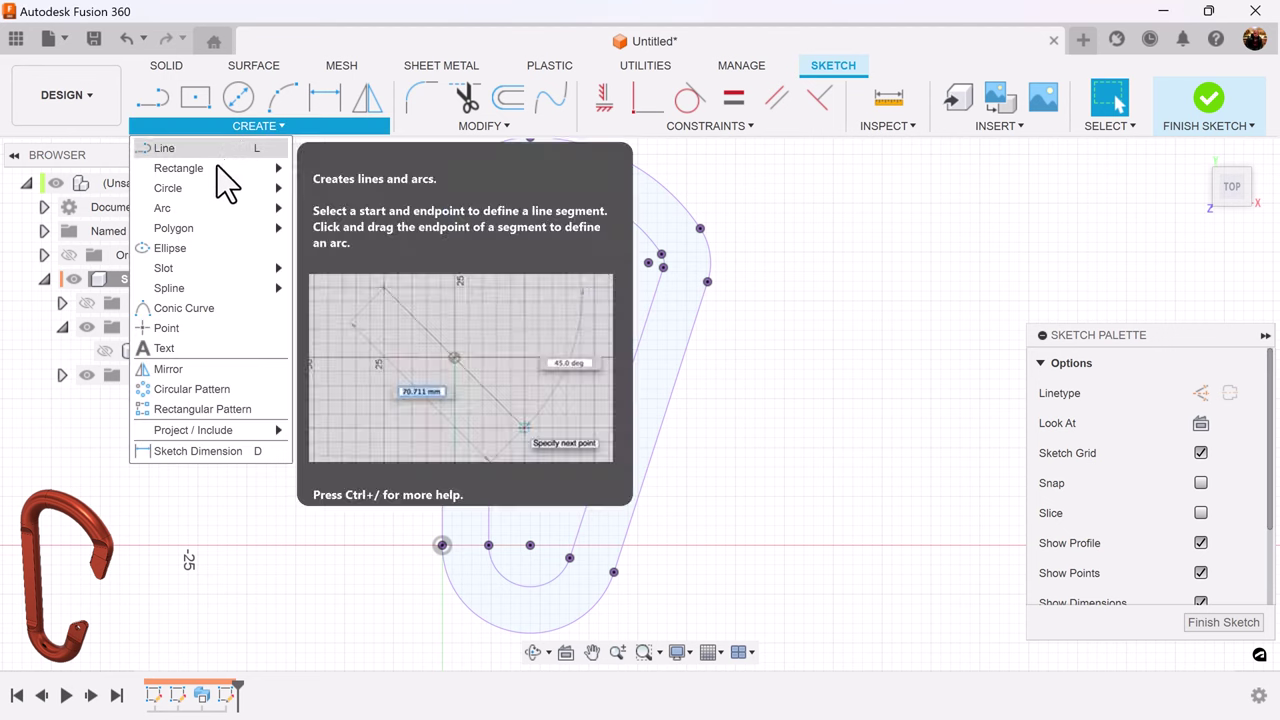
mouse_move(263, 167)
click(350, 188)
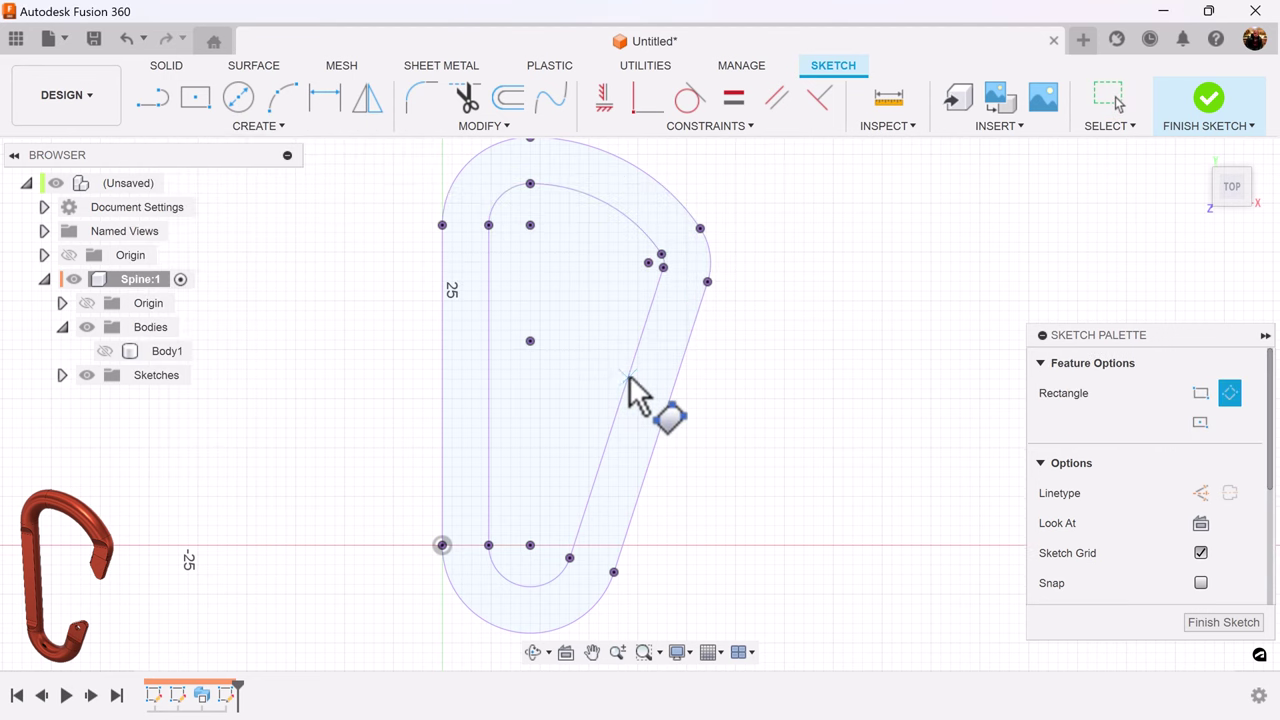
scroll(640, 375, up, 2)
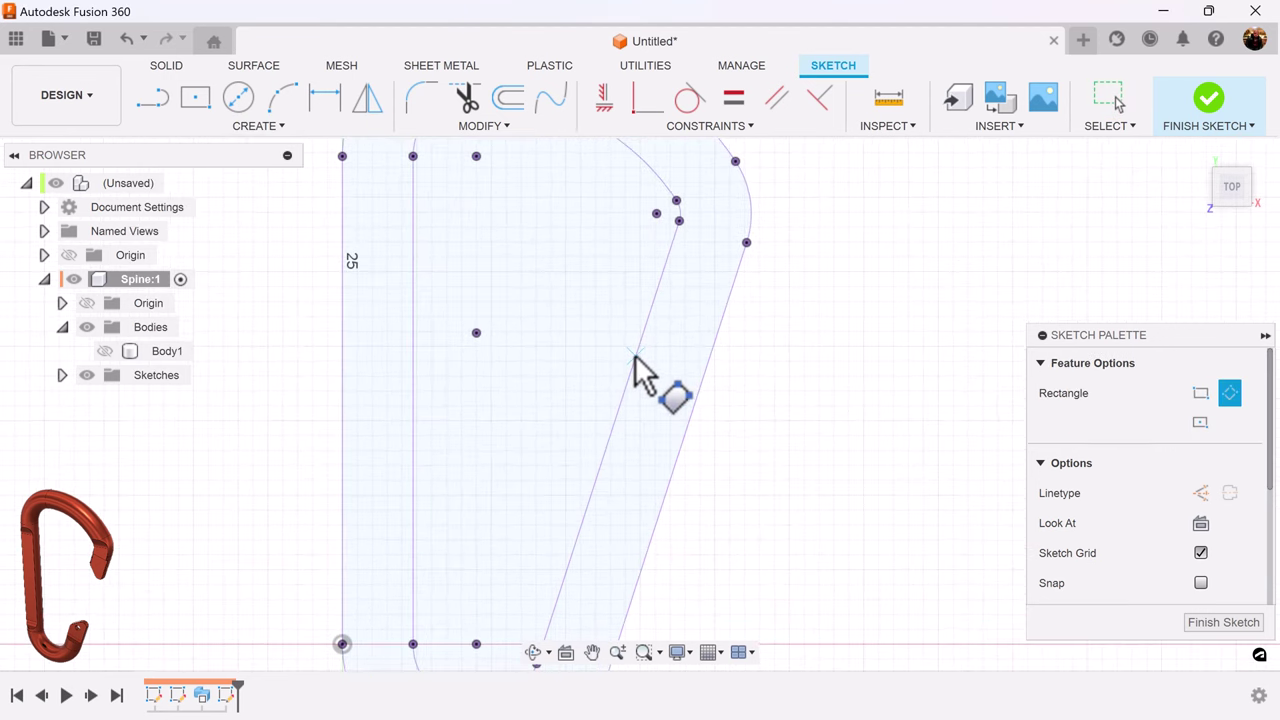
click(635, 356)
click(703, 378)
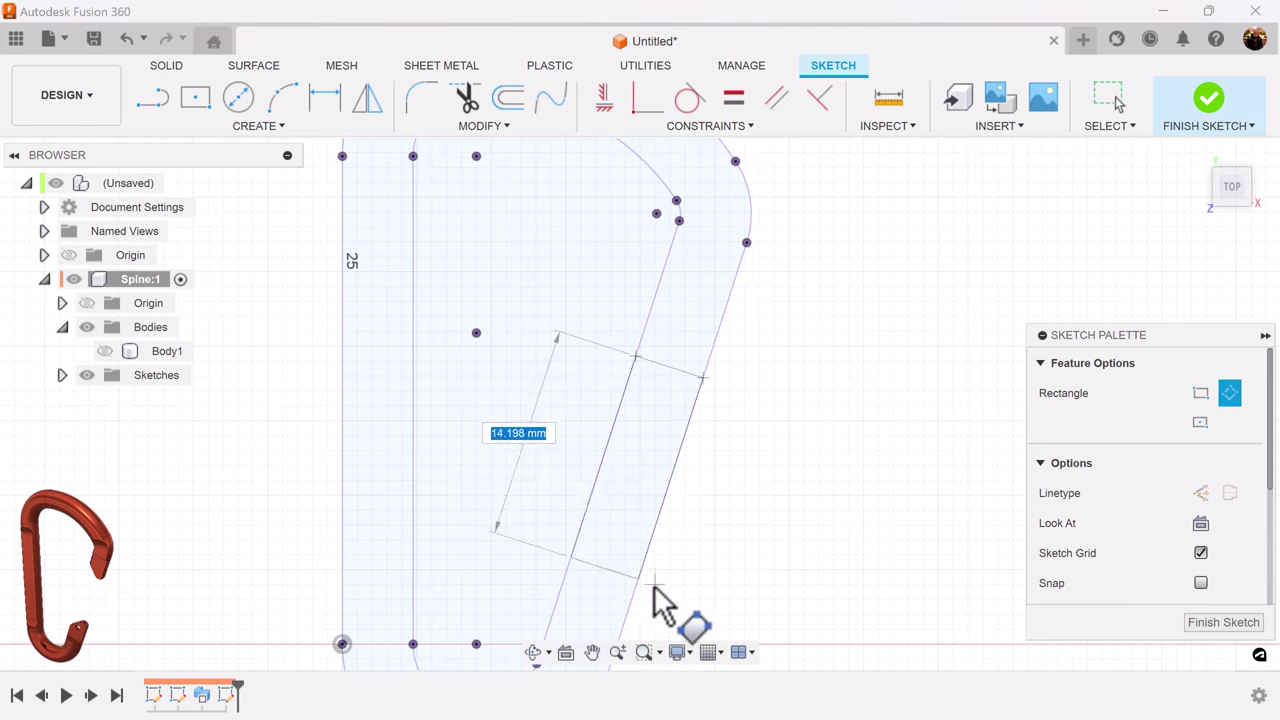
text(14.5)
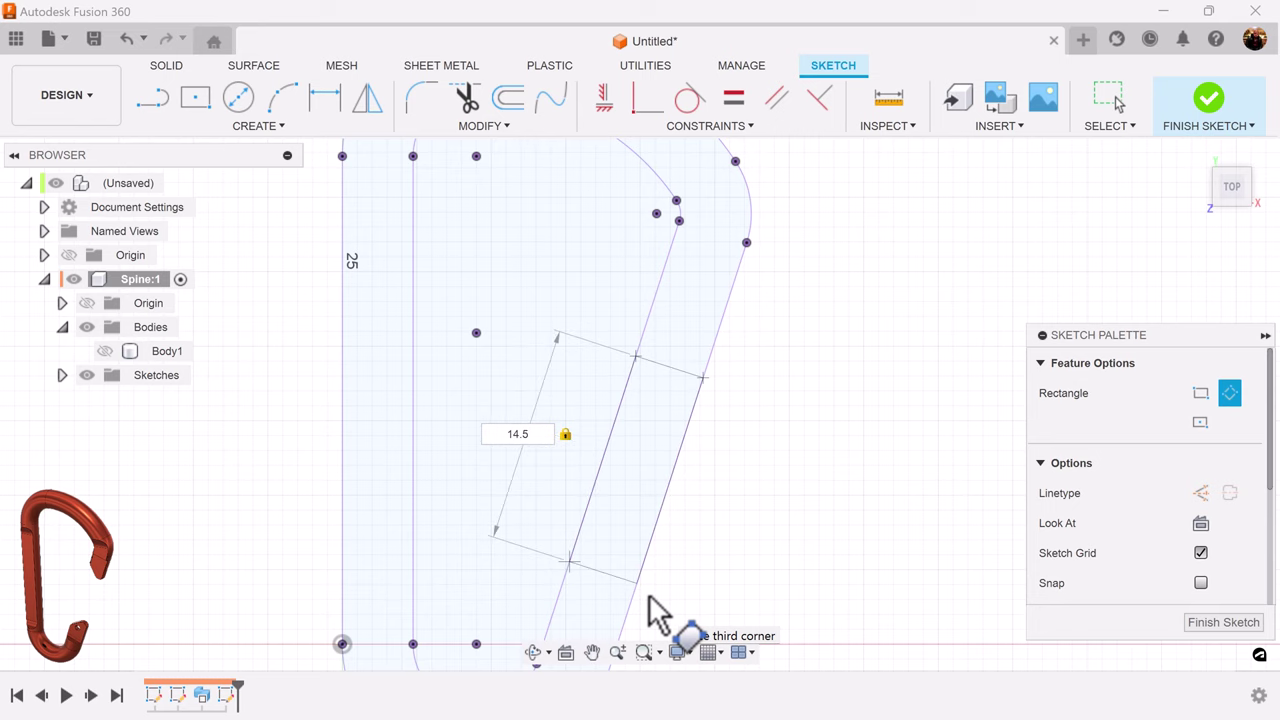
key(Return)
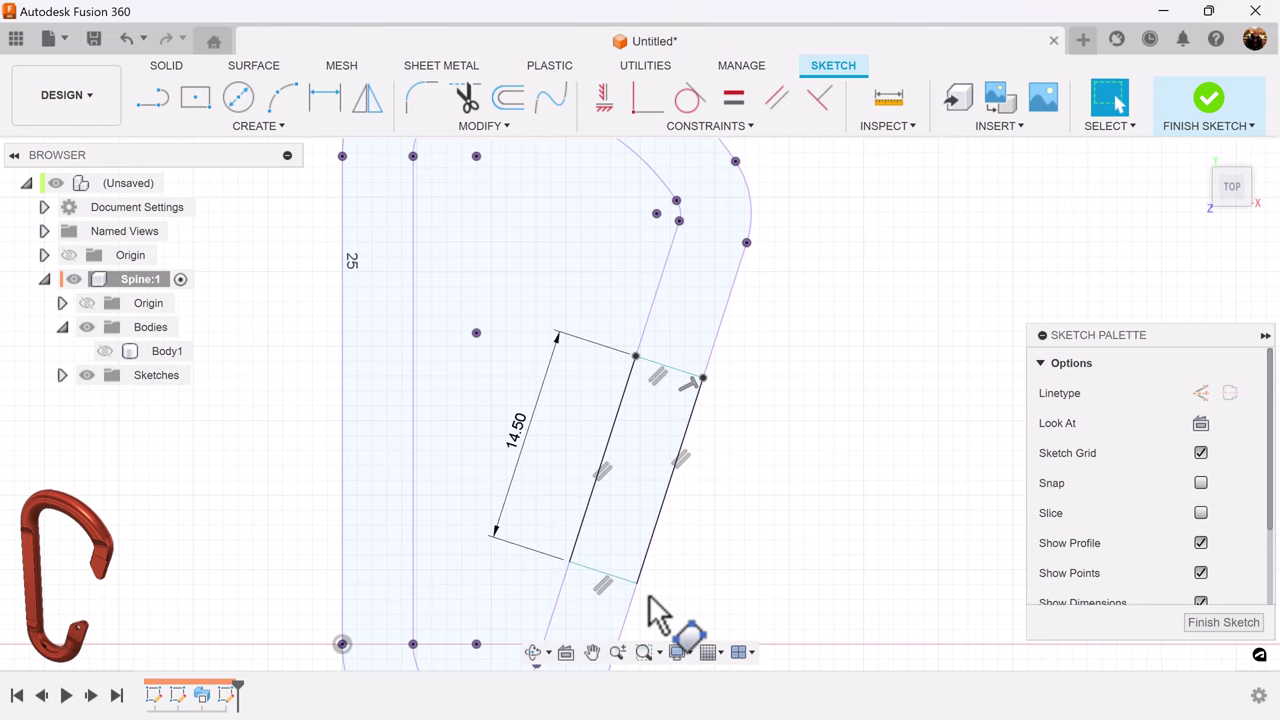
- Dimension the rectangle's corner 7.5 mm vertically above the origin
scroll(657, 314, down, 5)
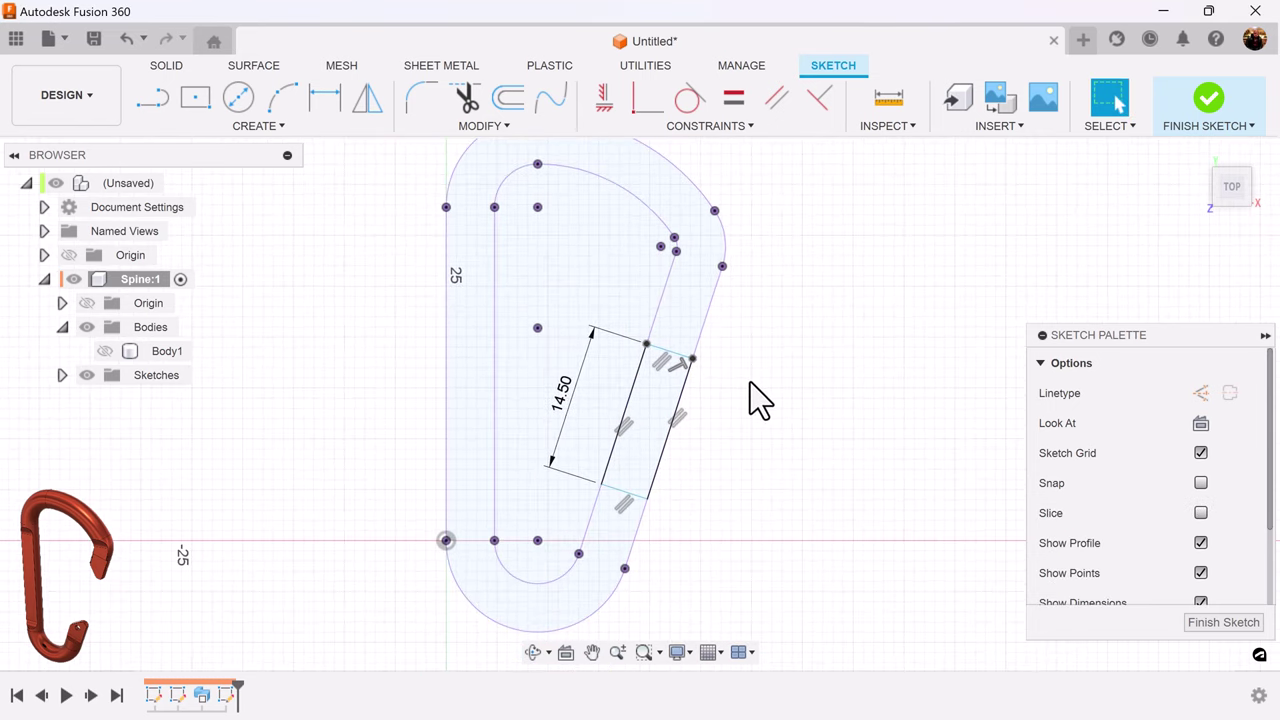
click(323, 100)
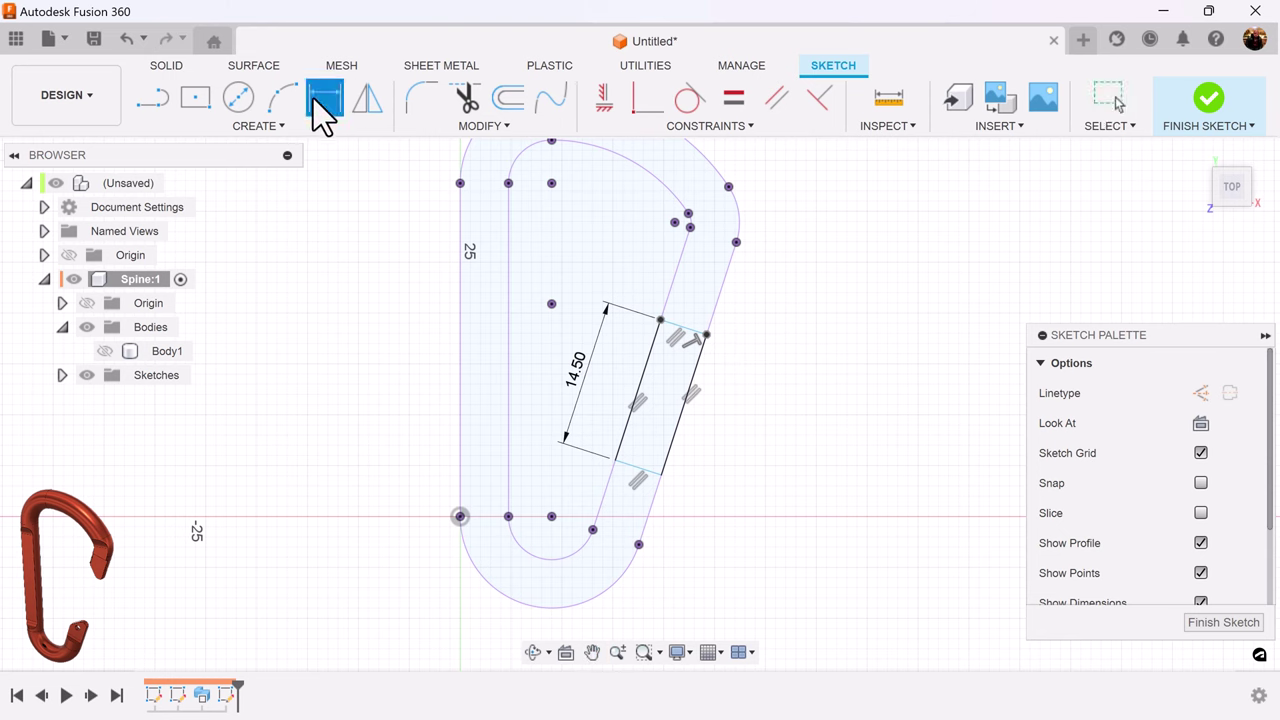
click(614, 461)
click(460, 516)
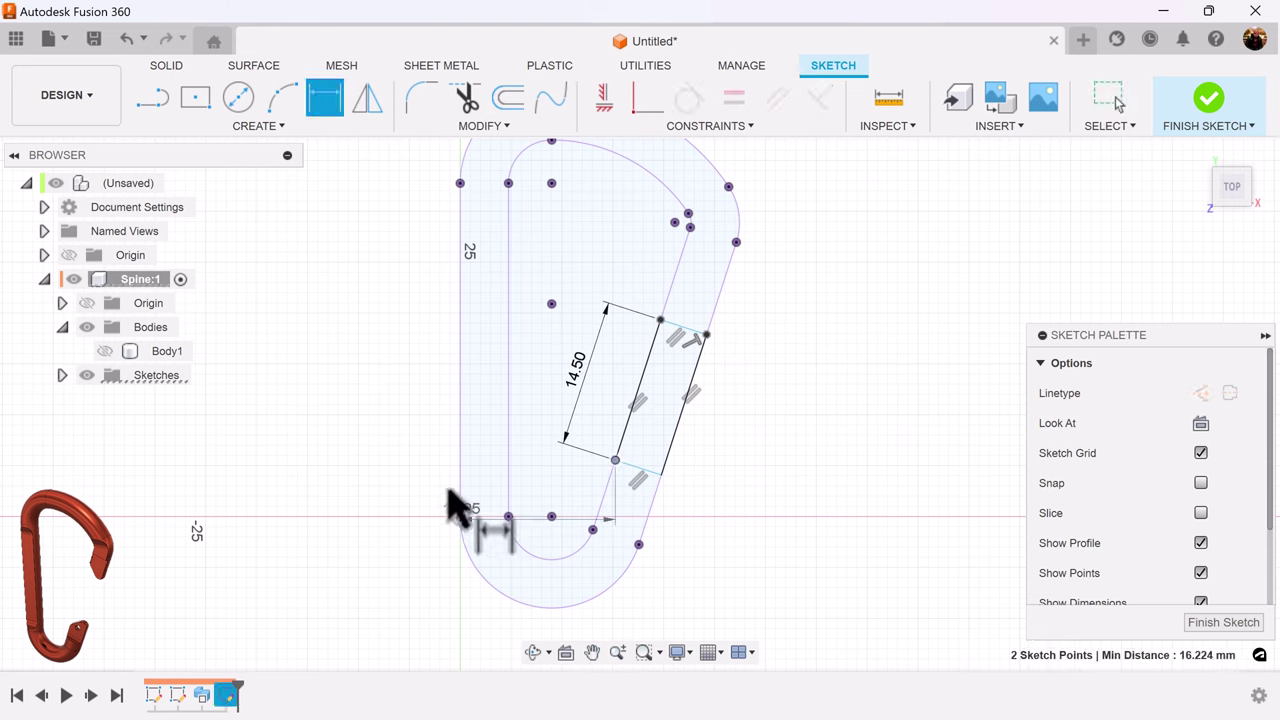
click(411, 490)
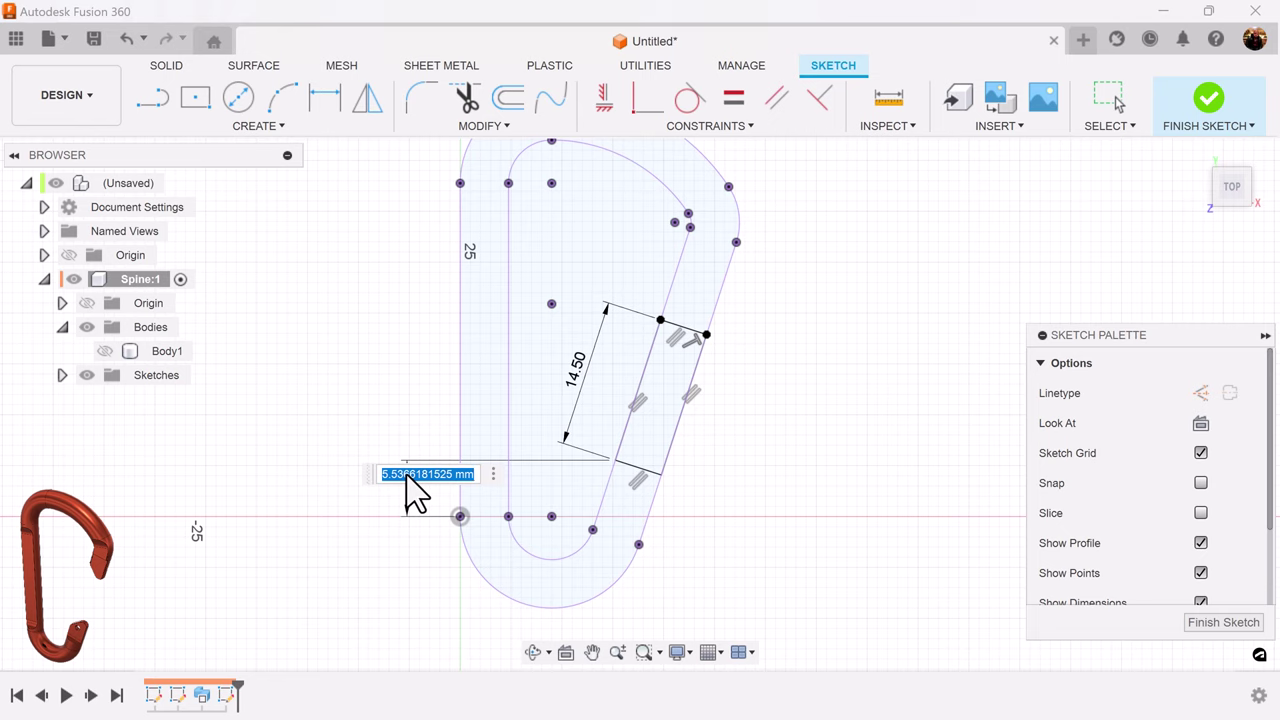
text(7.5)
key(Return)
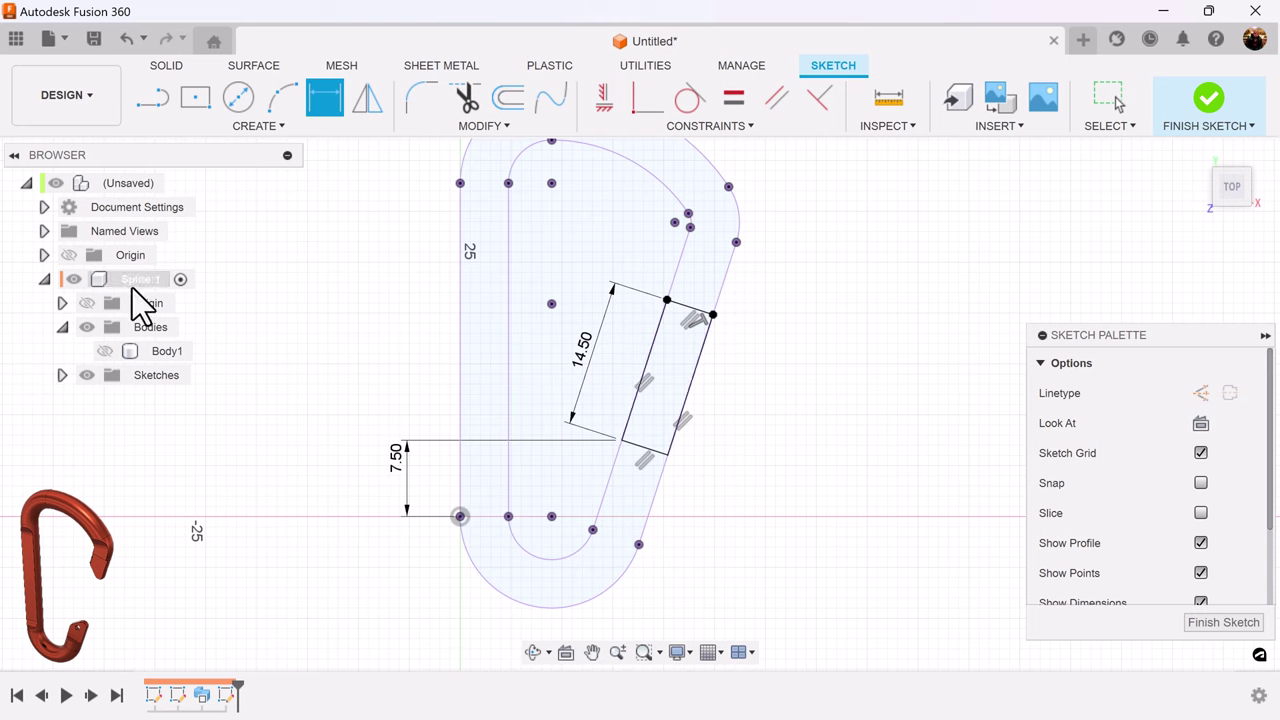
- Finish the sketch and show Body1 again
click(1224, 622)
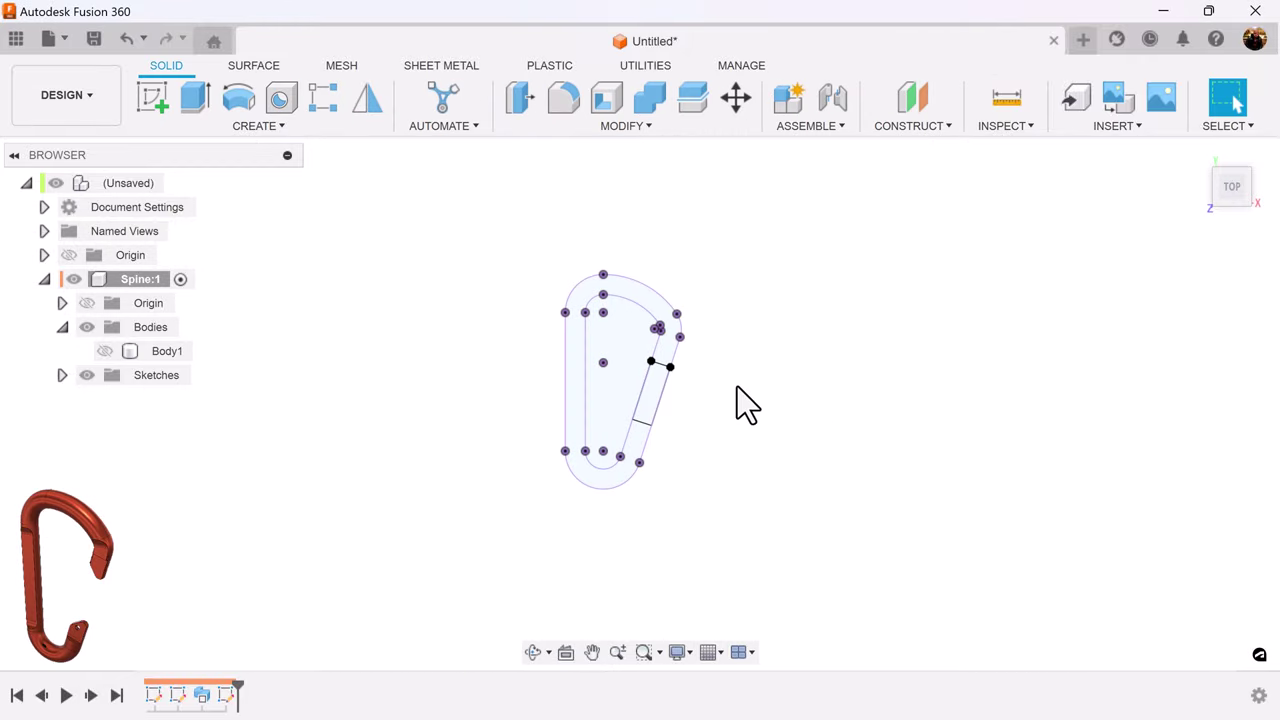
click(105, 351)
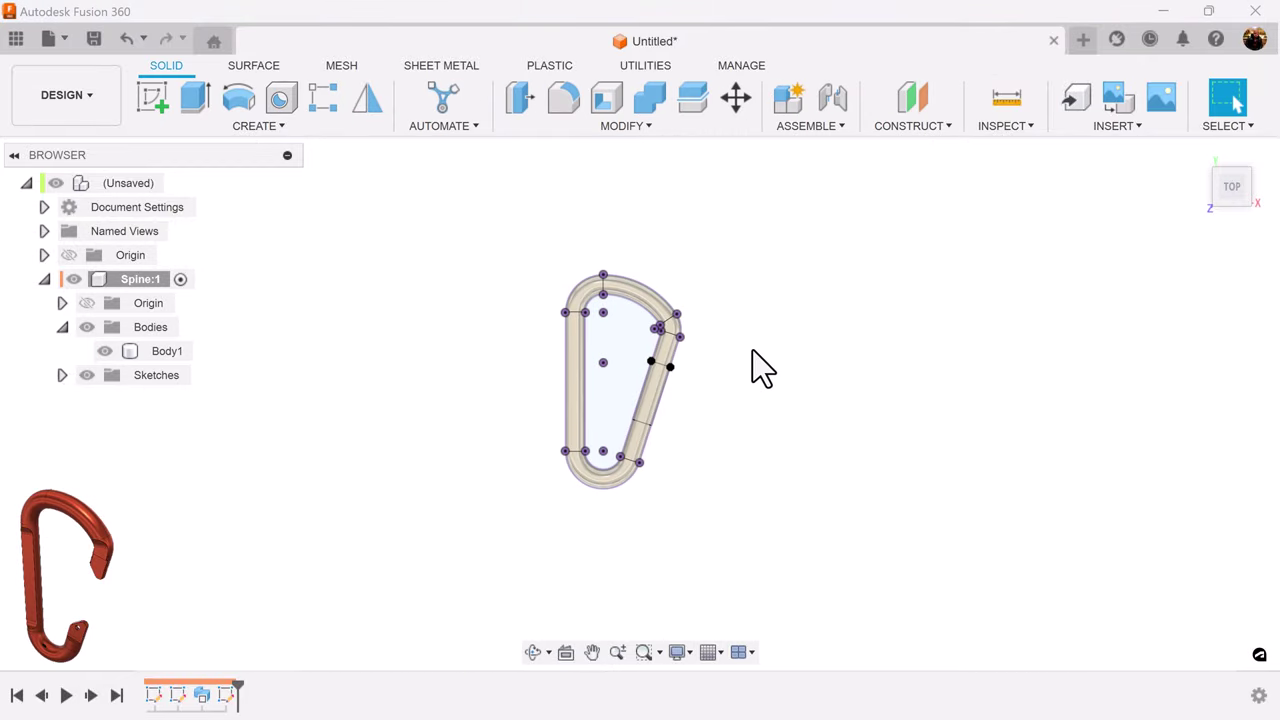
scroll(763, 368, up, 2)
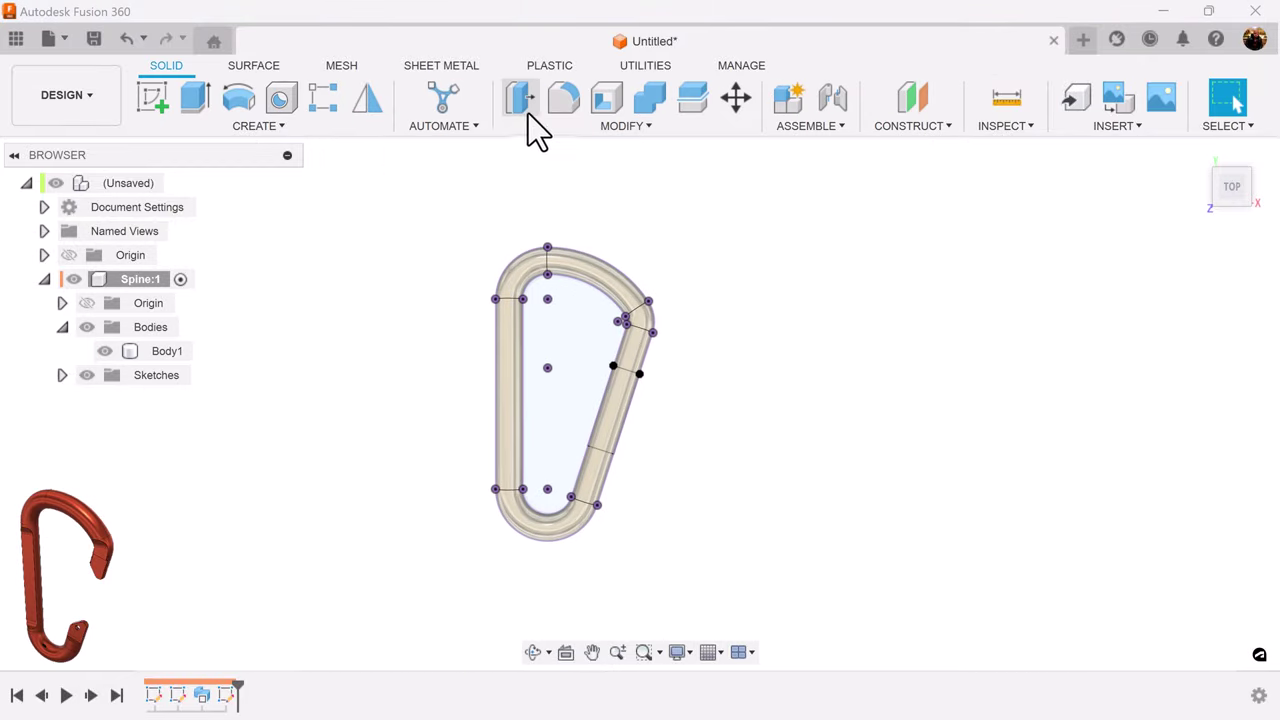
- Extrude-cut the narrow rectangle profile symmetrically through all bodies
click(194, 98)
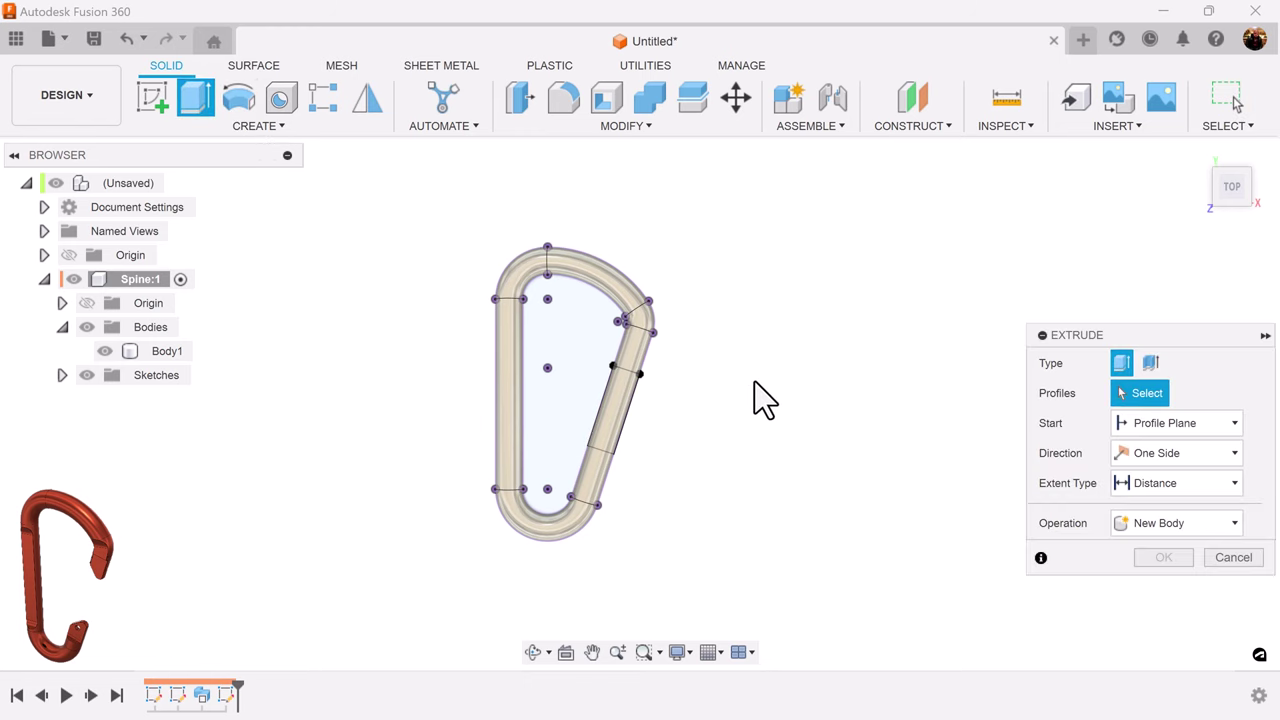
click(618, 428)
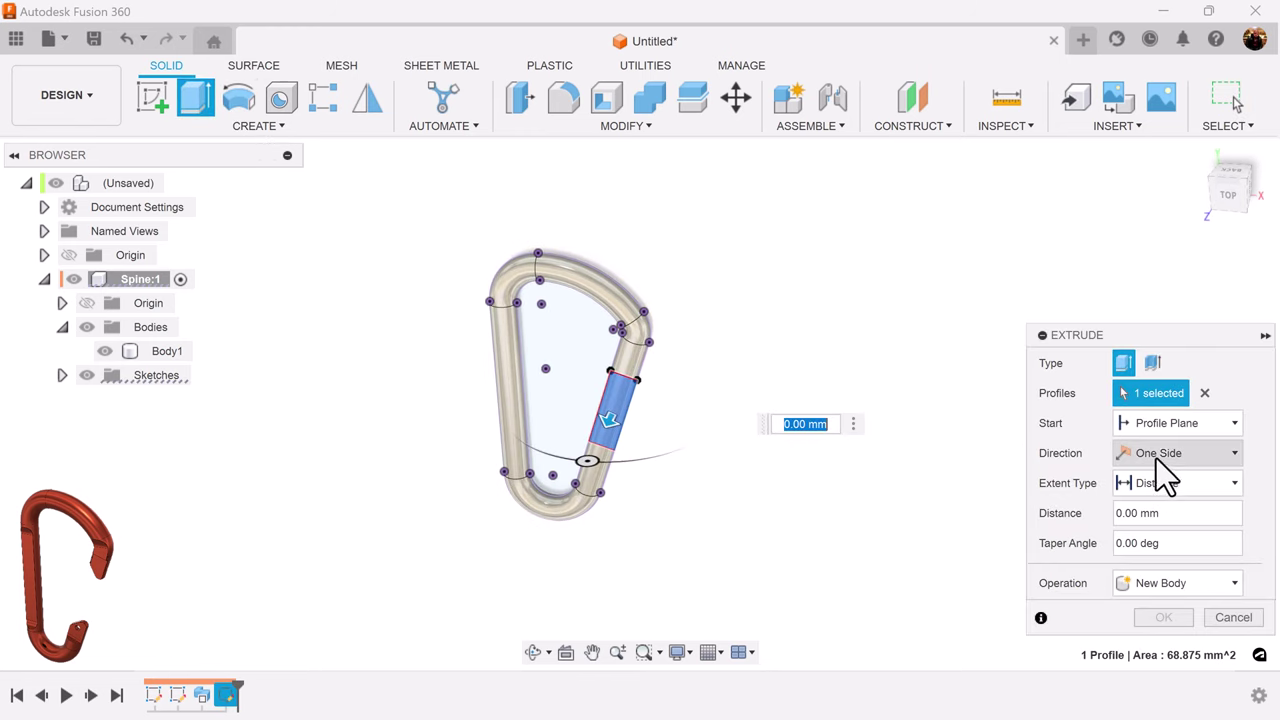
click(1182, 455)
click(1171, 519)
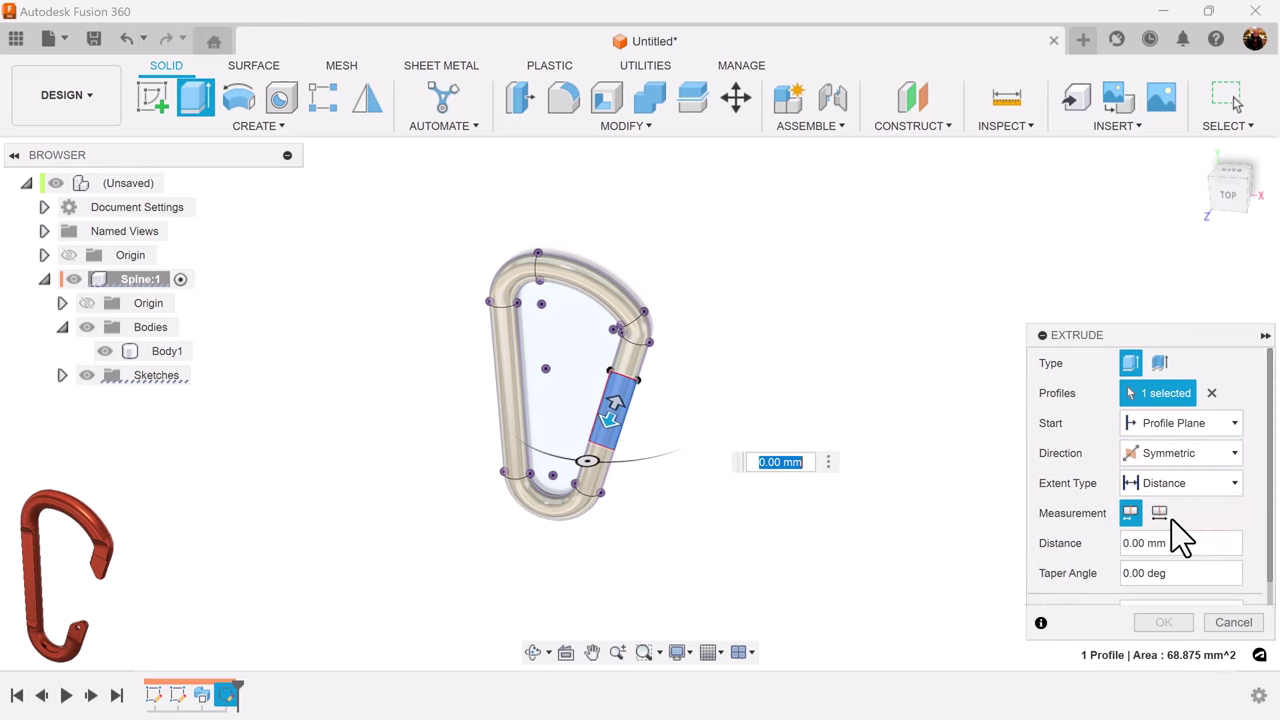
click(1204, 483)
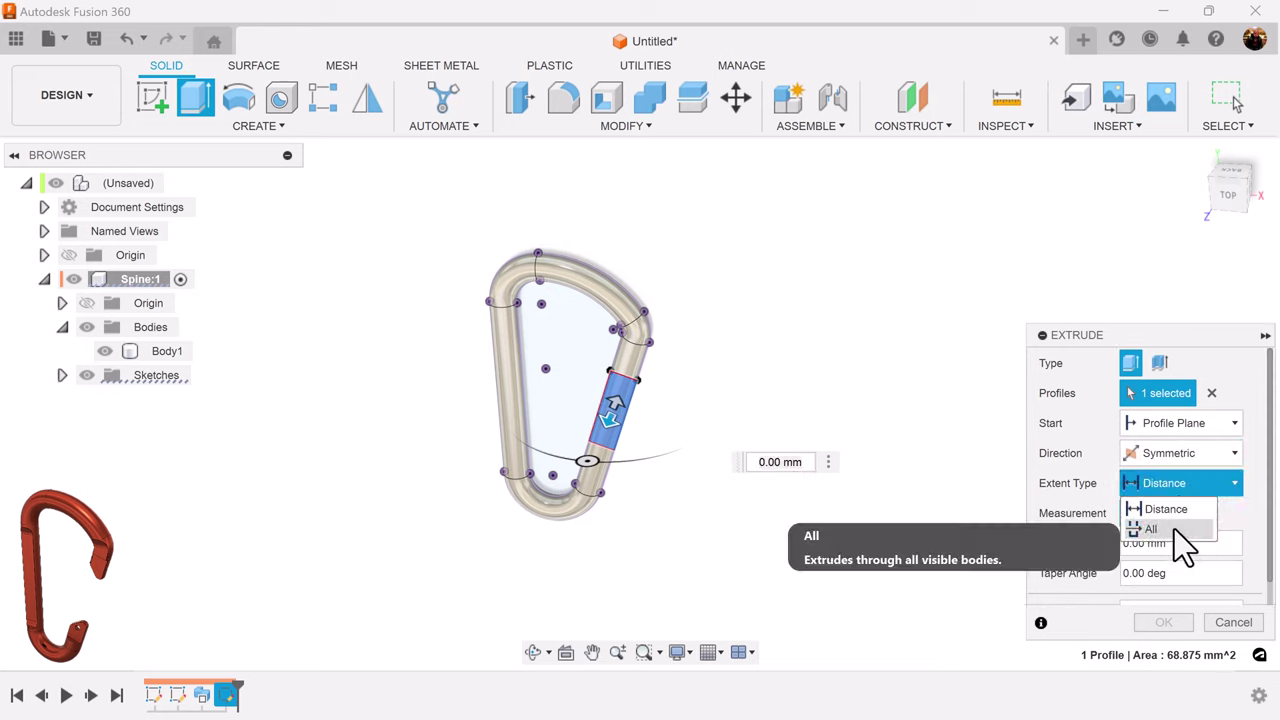
click(1174, 529)
click(1163, 617)
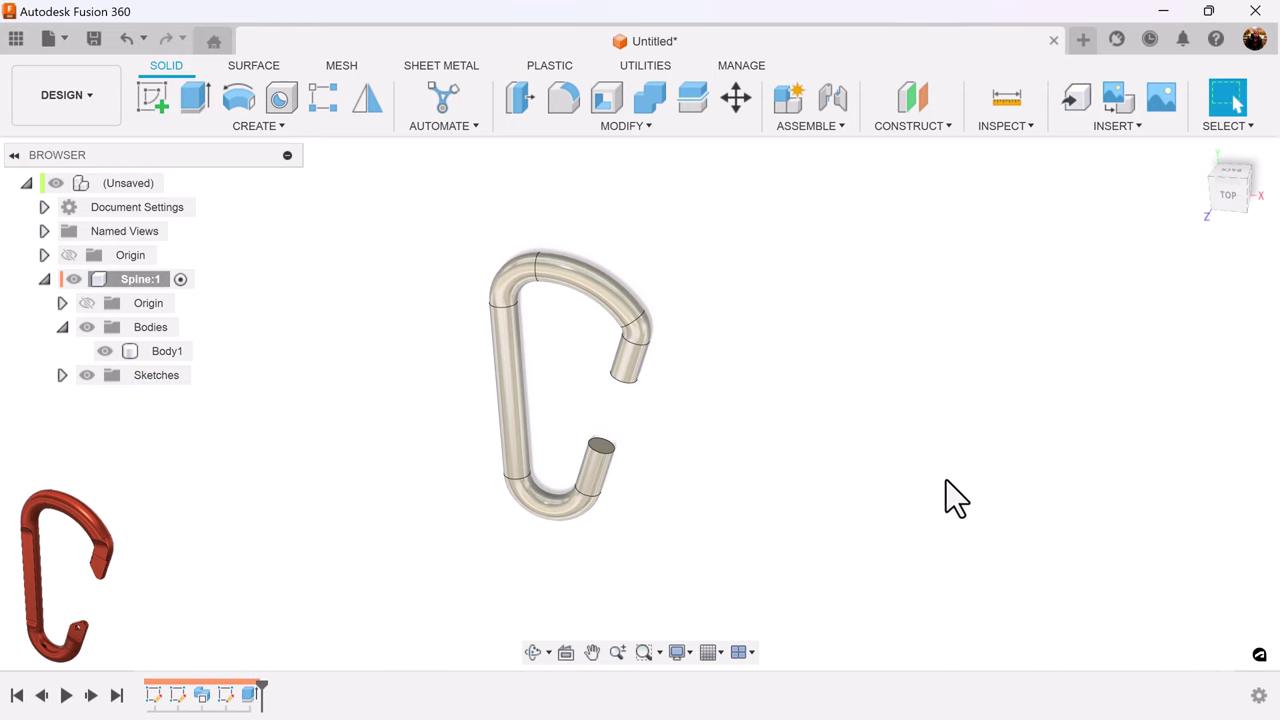
click(1232, 200)
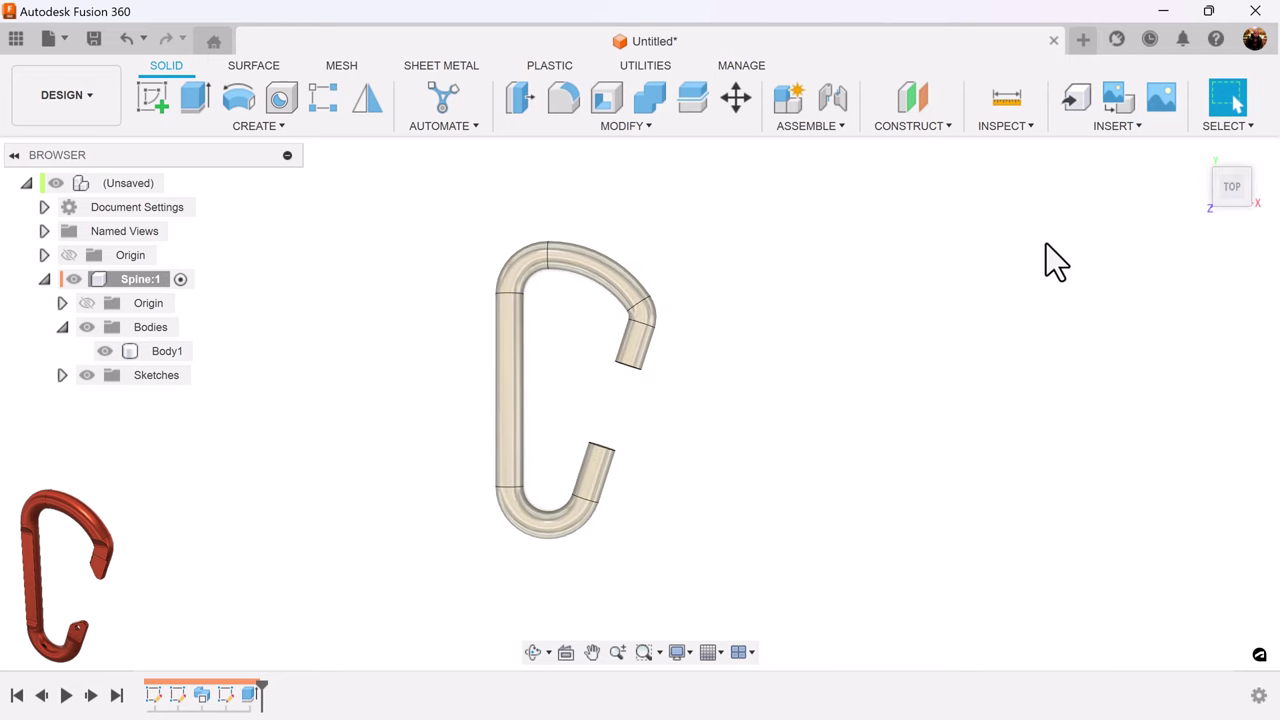
- Add a modelled M5x0.5 thread to the upper tube end, partial length, offset 1.25 mm
click(273, 128)
click(165, 390)
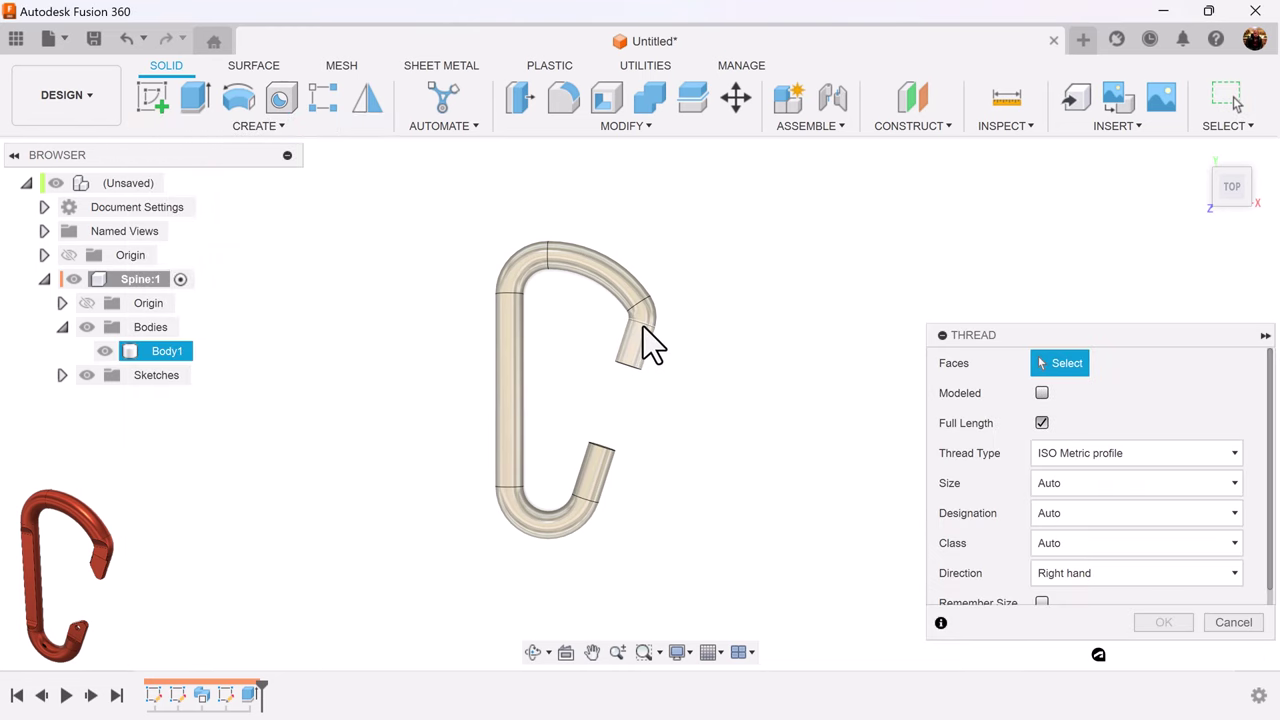
click(643, 328)
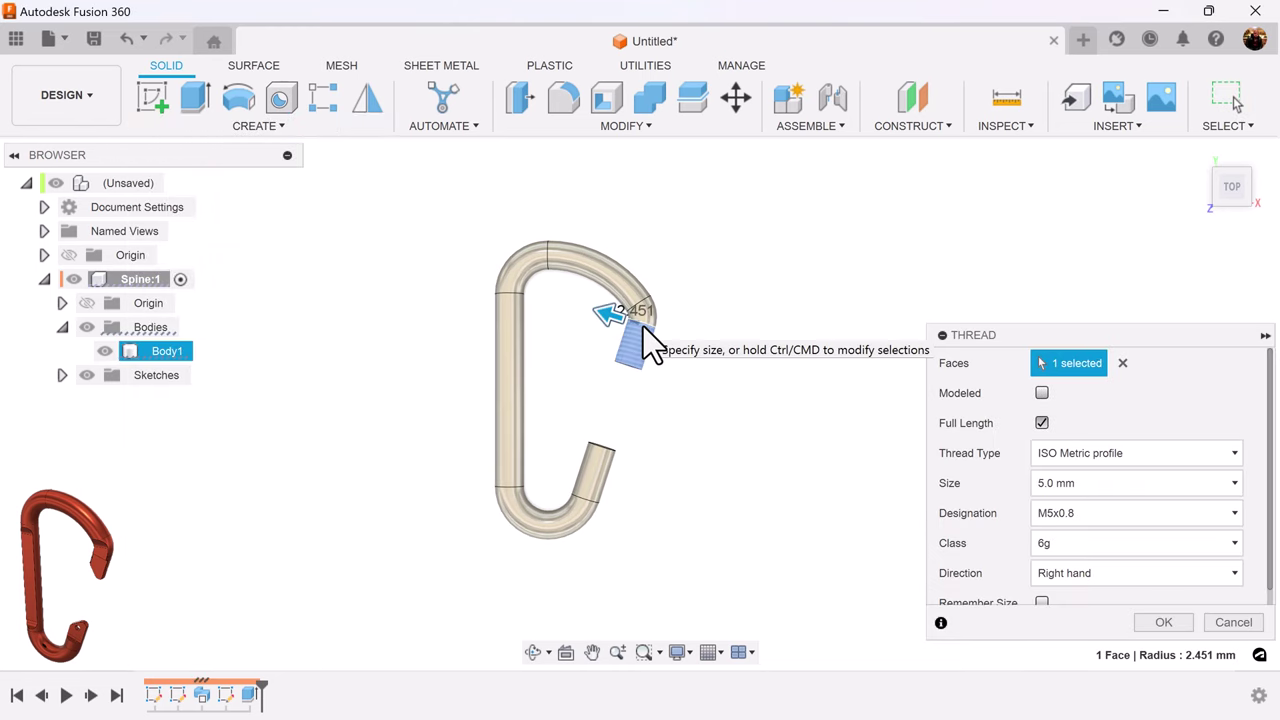
click(1041, 423)
click(1101, 452)
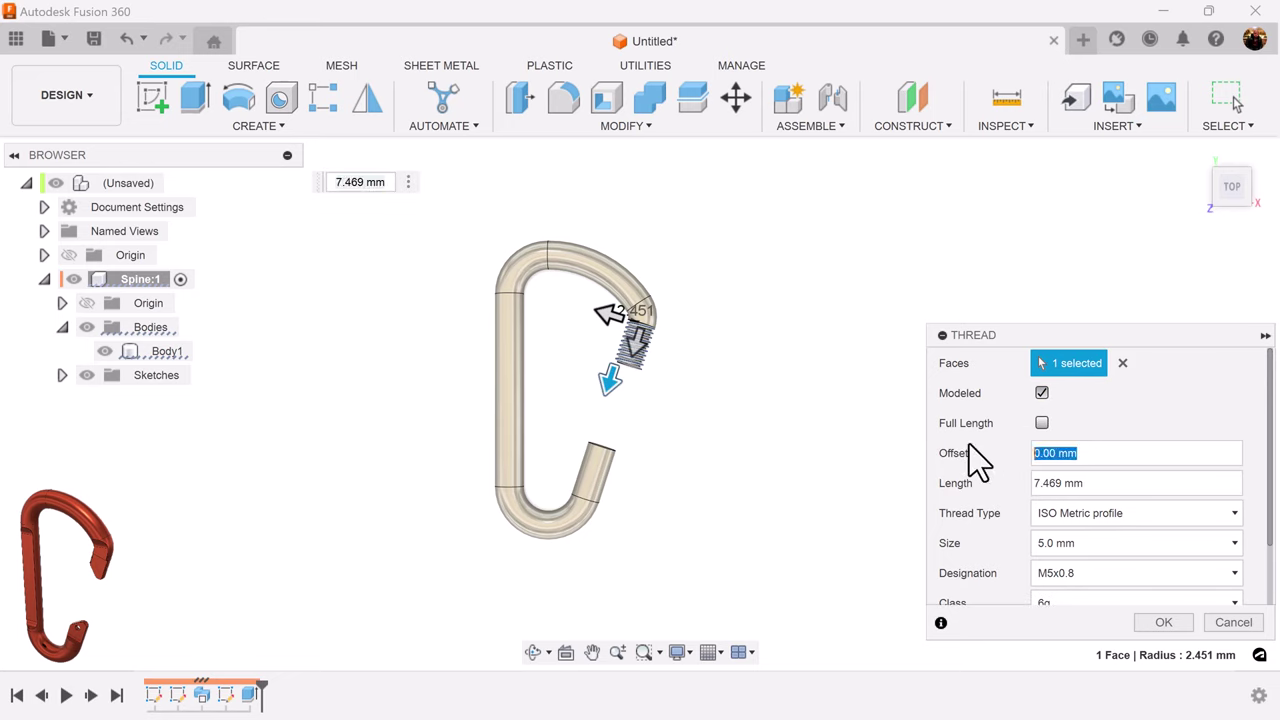
text(1.25)
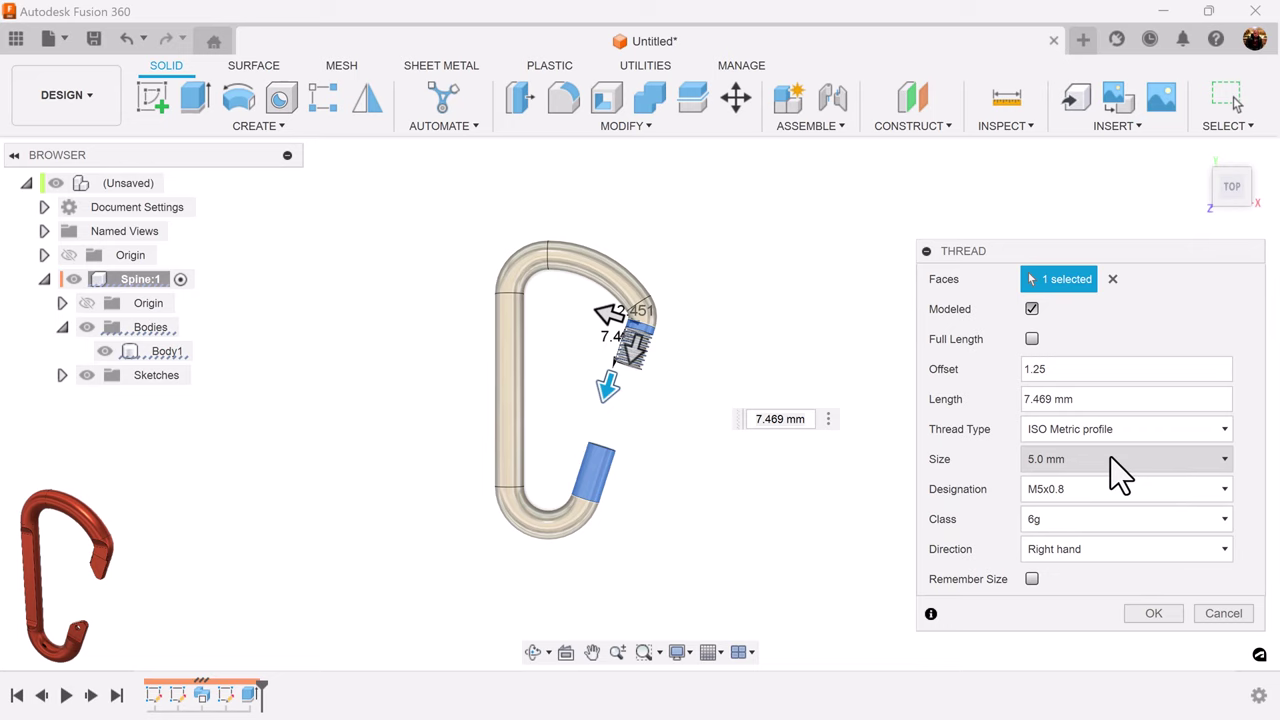
click(1088, 489)
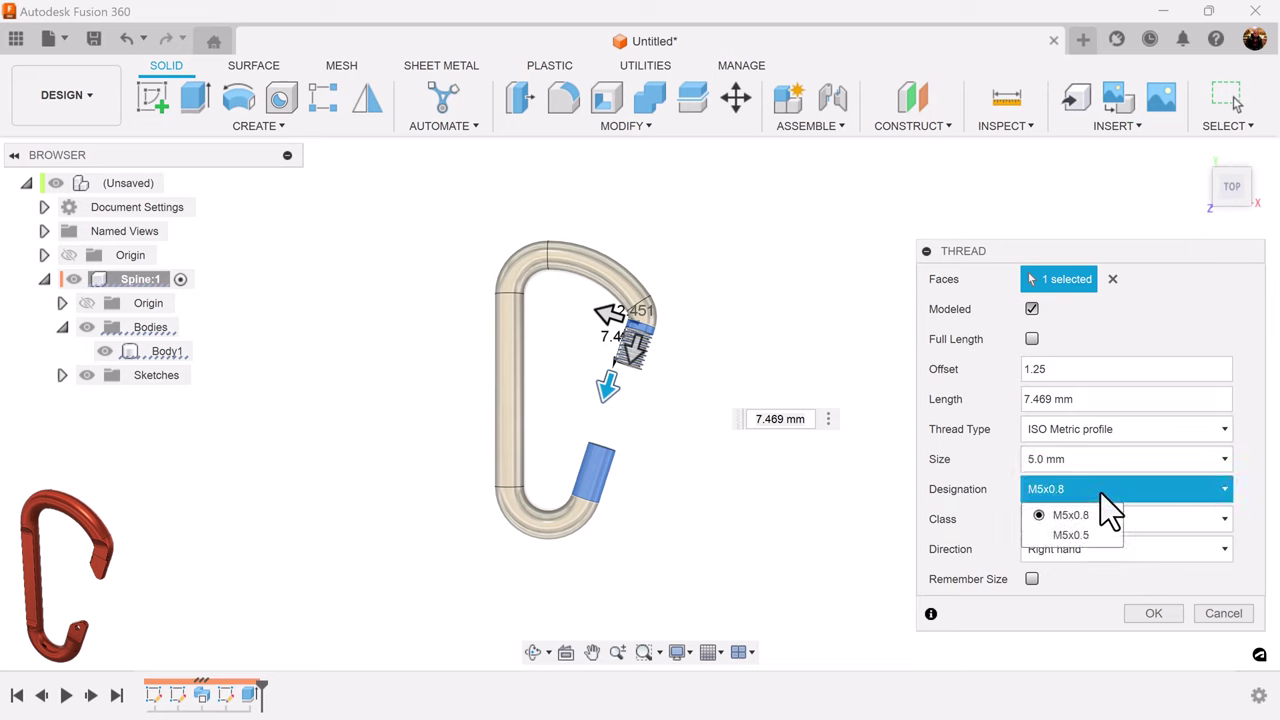
click(1089, 533)
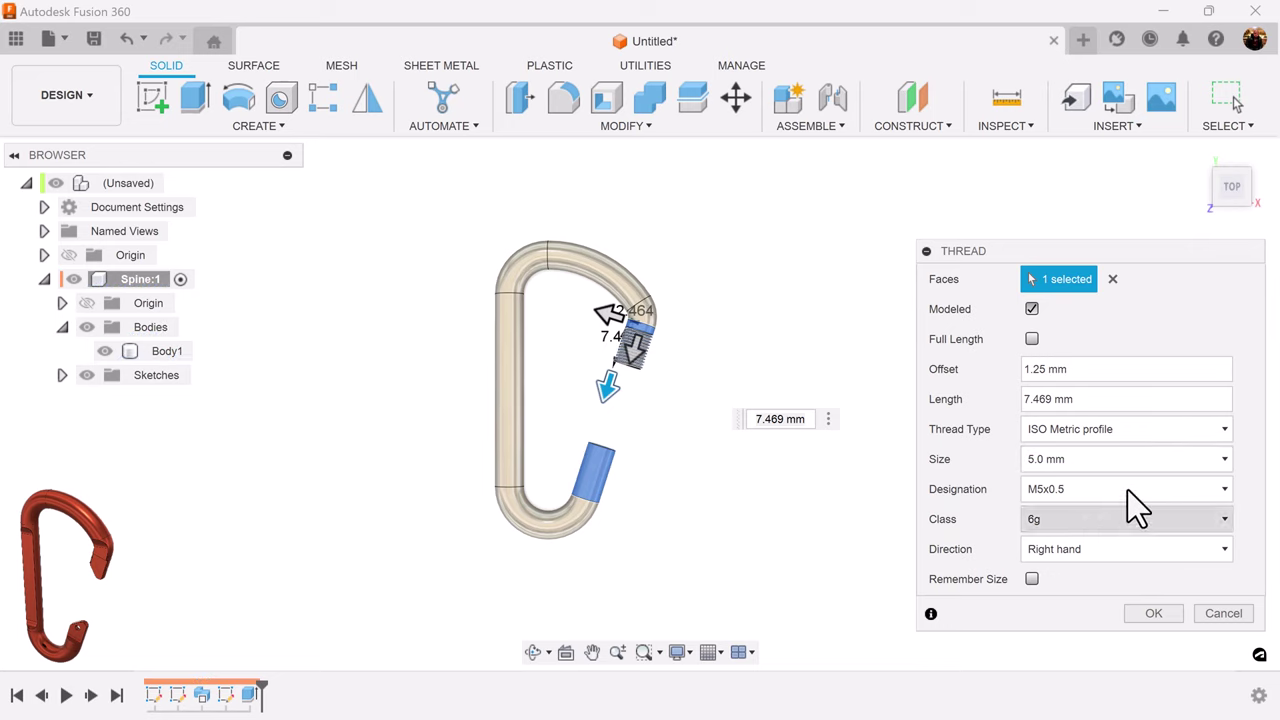
click(1152, 614)
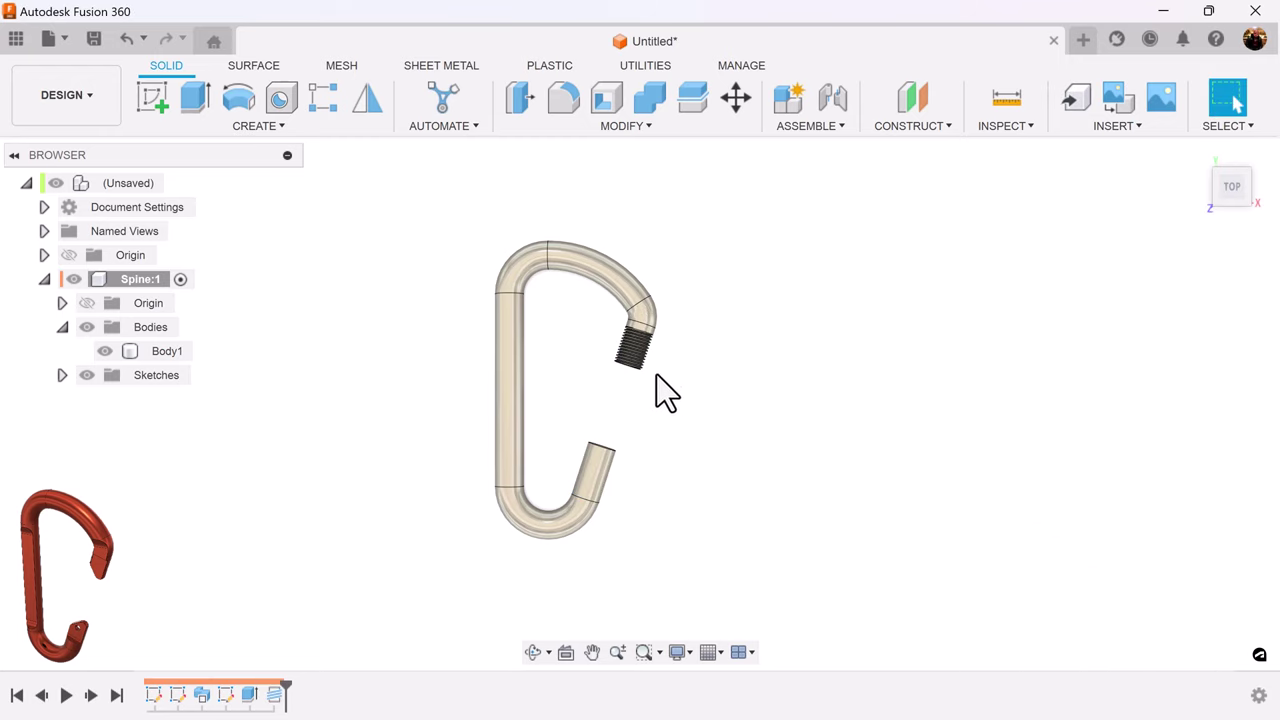
- Frame the carabiner and set the camera to Perspective with Ortho Faces
scroll(670, 370, up, 3)
middle_drag(672, 367, 781, 352)
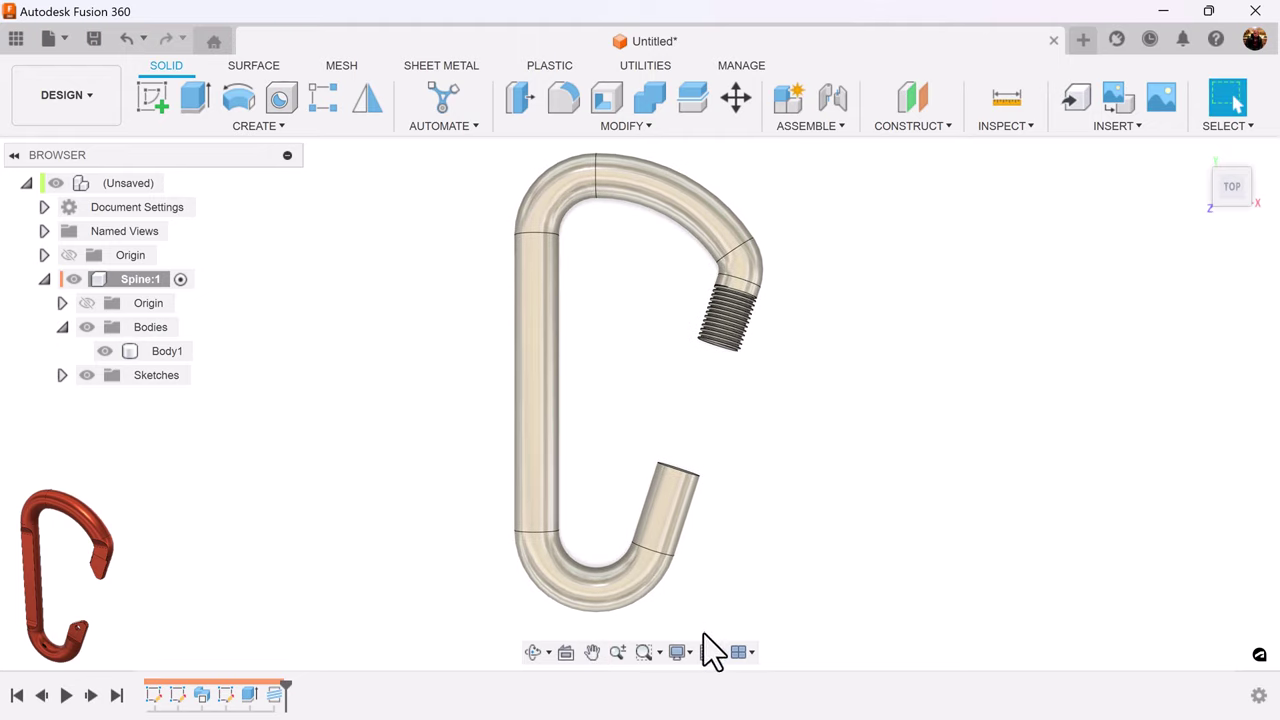
click(680, 652)
mouse_move(756, 591)
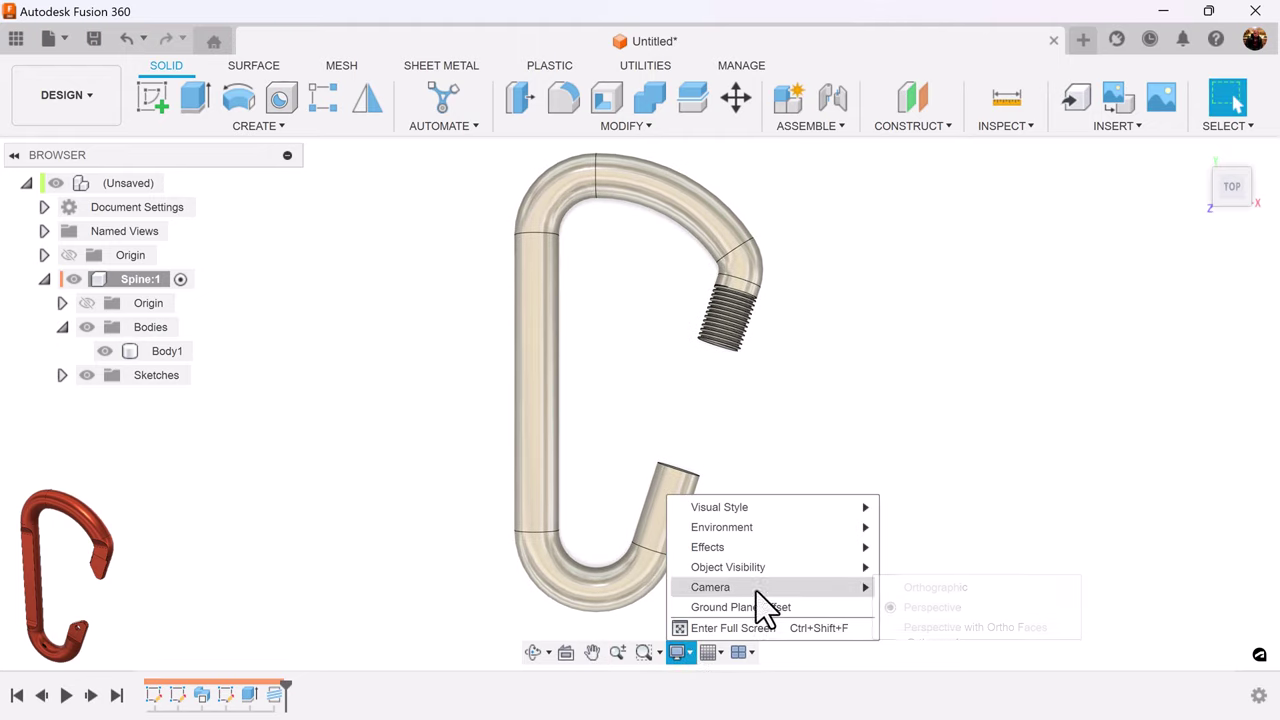
click(962, 630)
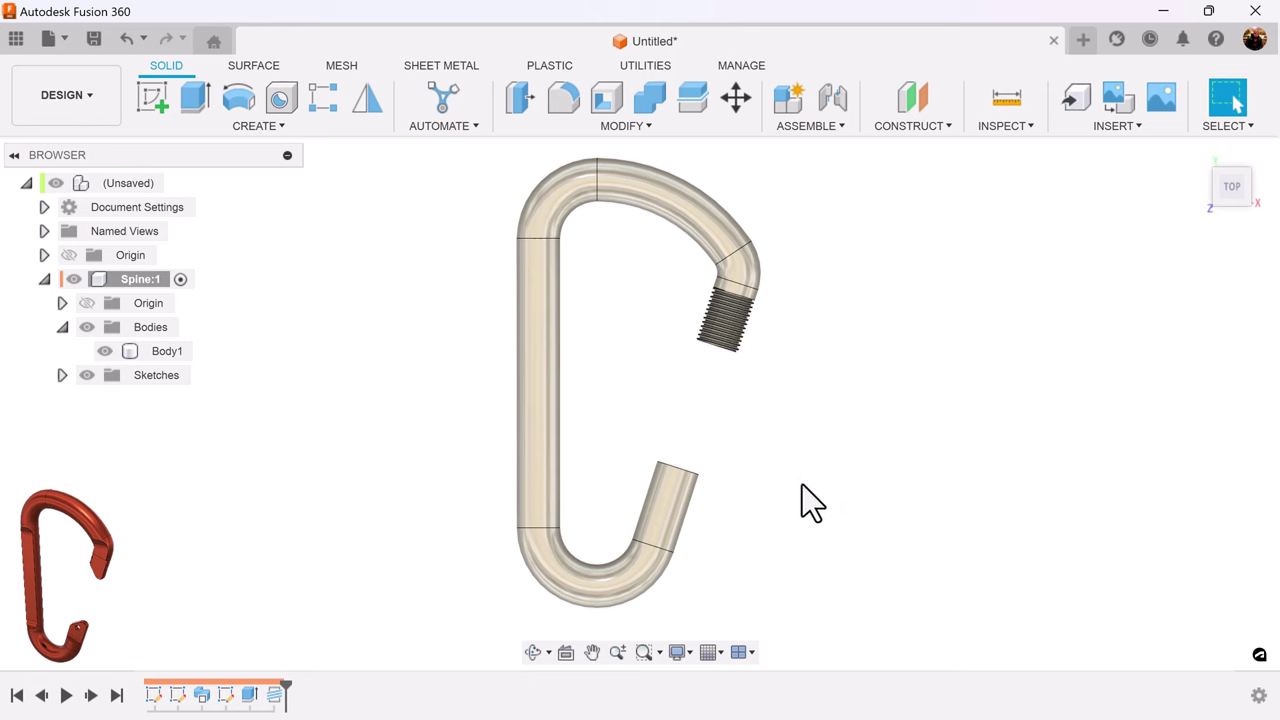
middle_drag(802, 484, 818, 485)
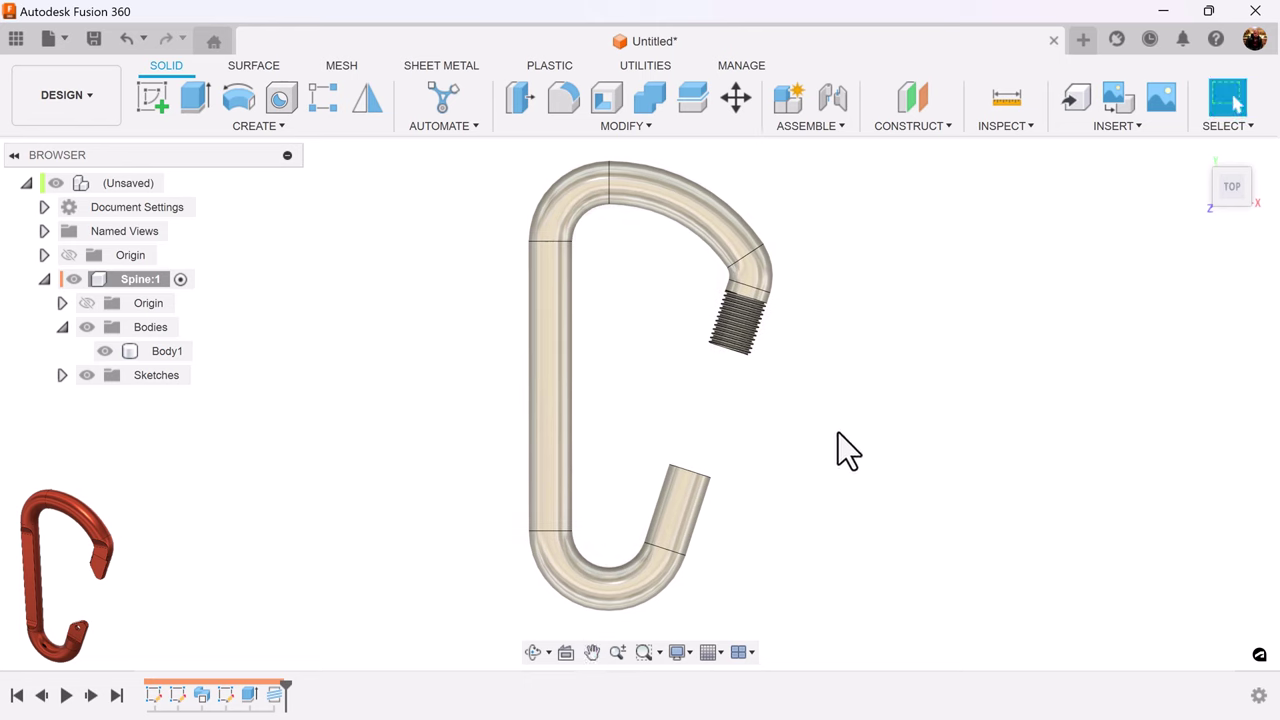
- Start a new sketch on the origin plane
click(155, 98)
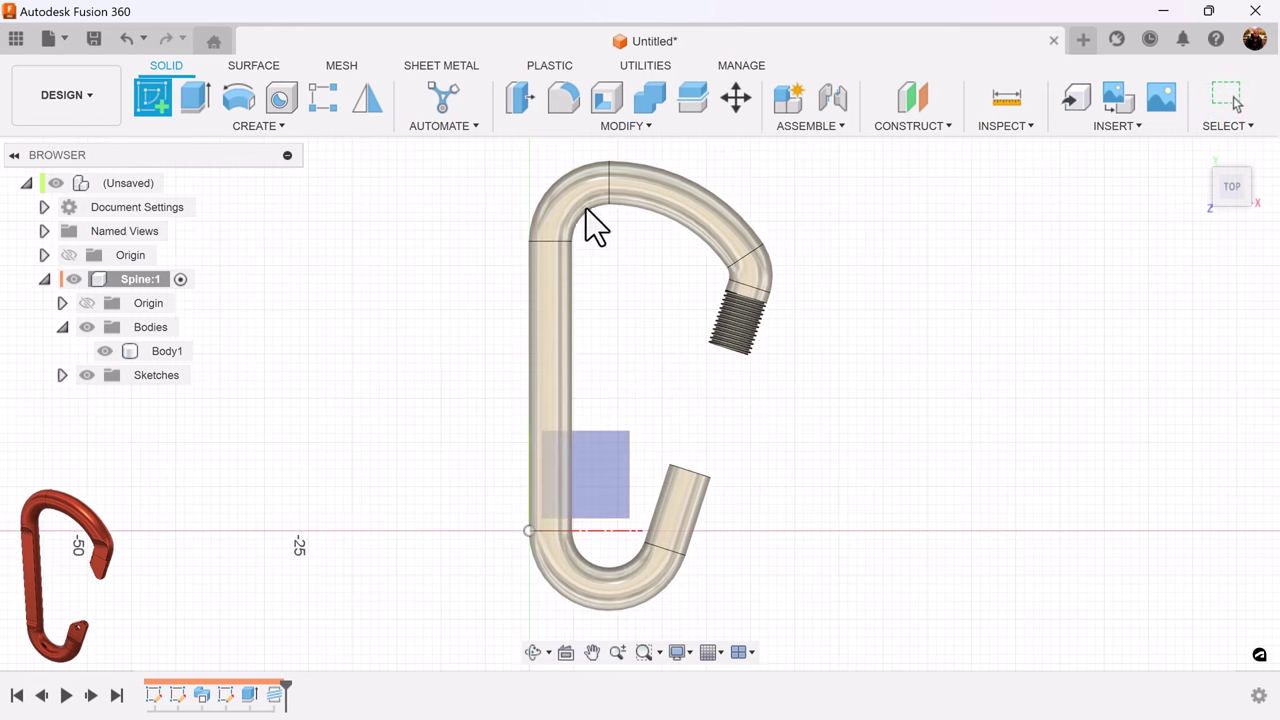
click(616, 462)
middle_drag(934, 345, 811, 463)
scroll(797, 482, up, 2)
scroll(797, 482, down, 1)
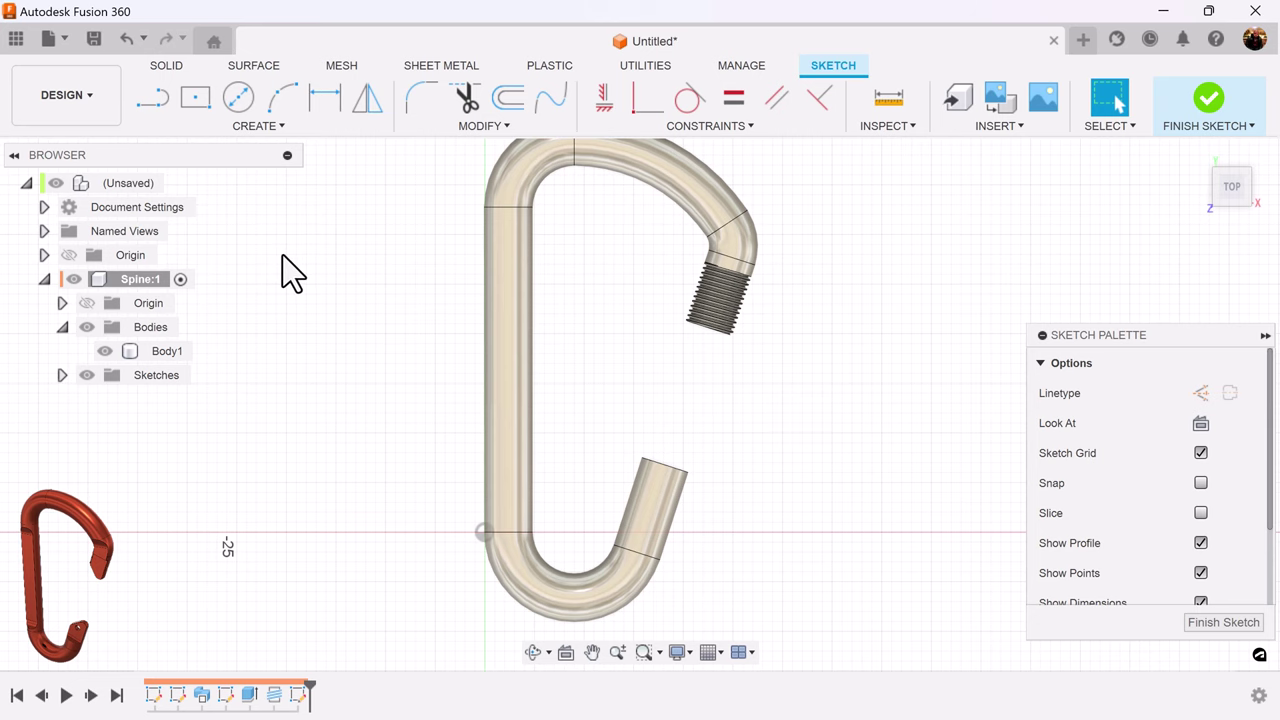
- Project the unthreaded tube end's top edge into the sketch as a specified entity
key(p)
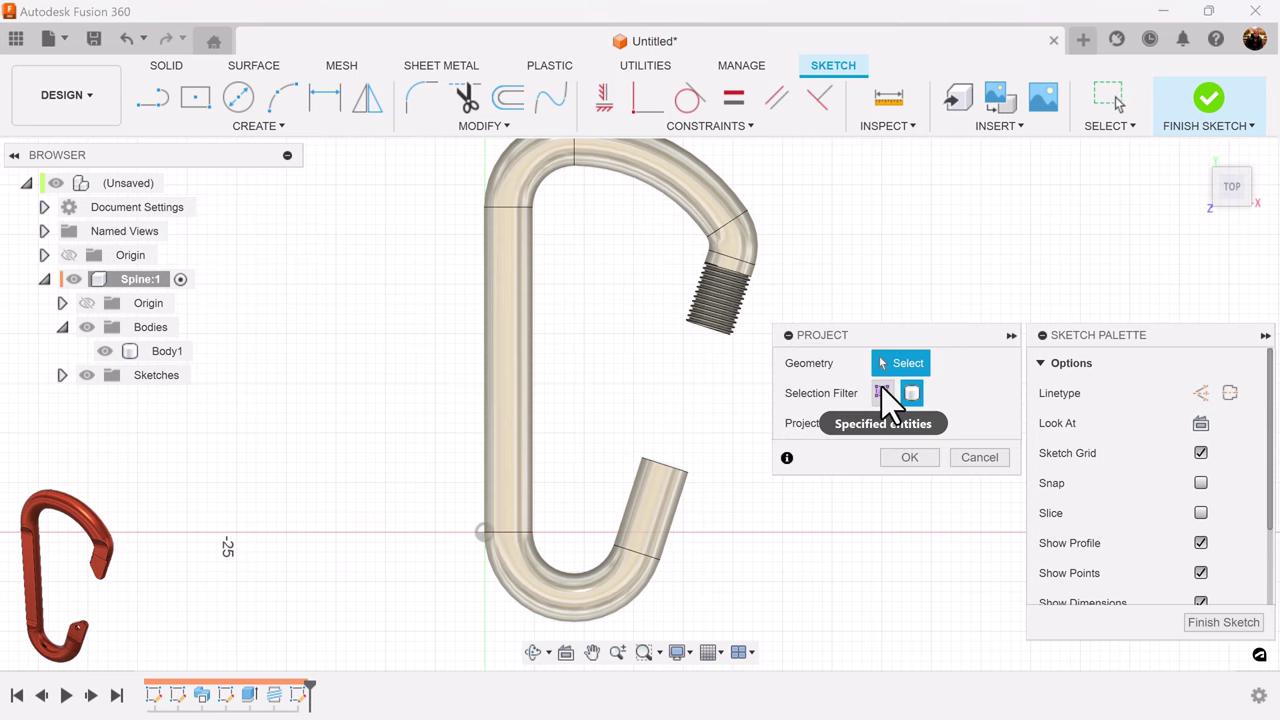
click(881, 392)
scroll(725, 500, up, 5)
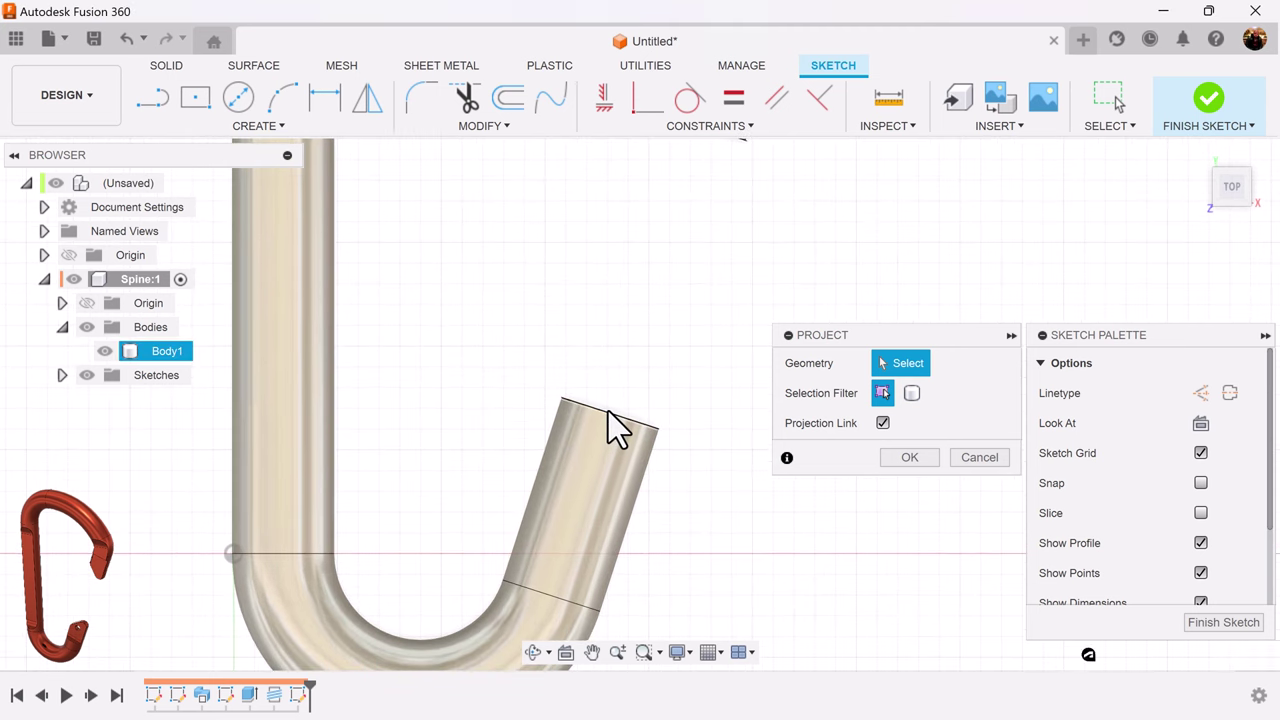
click(608, 411)
click(910, 458)
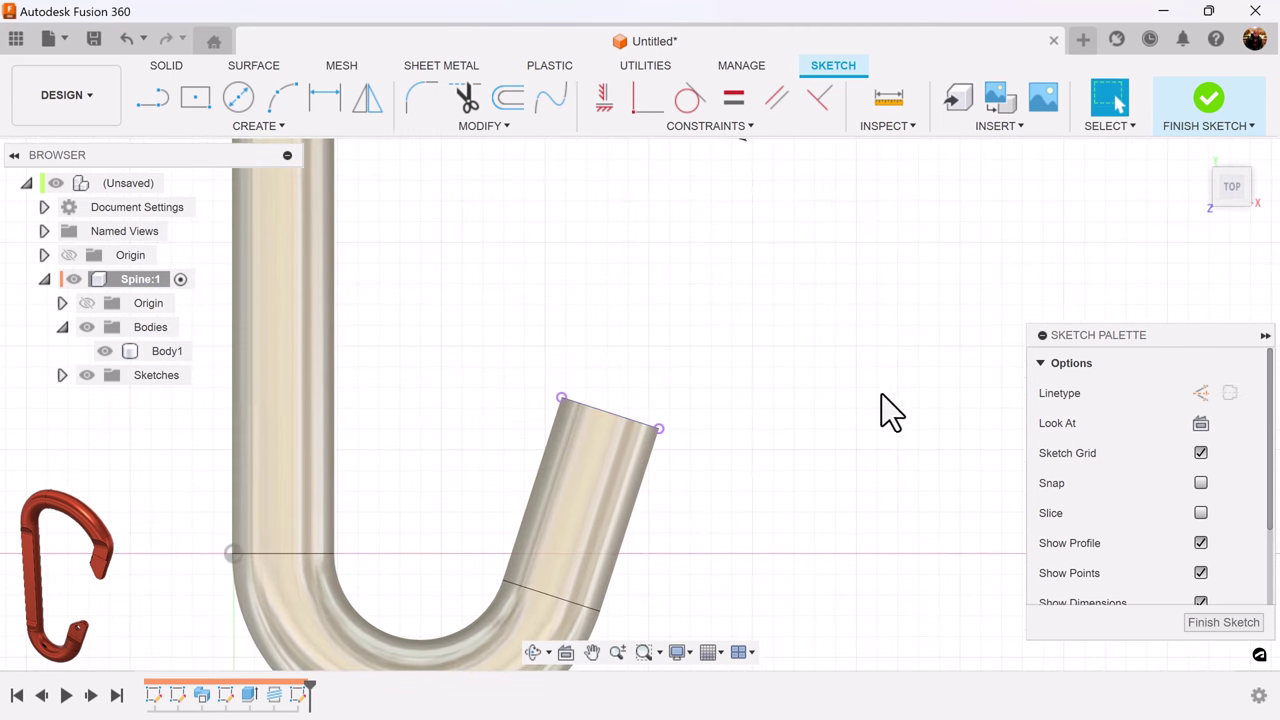
scroll(643, 325, down, 4)
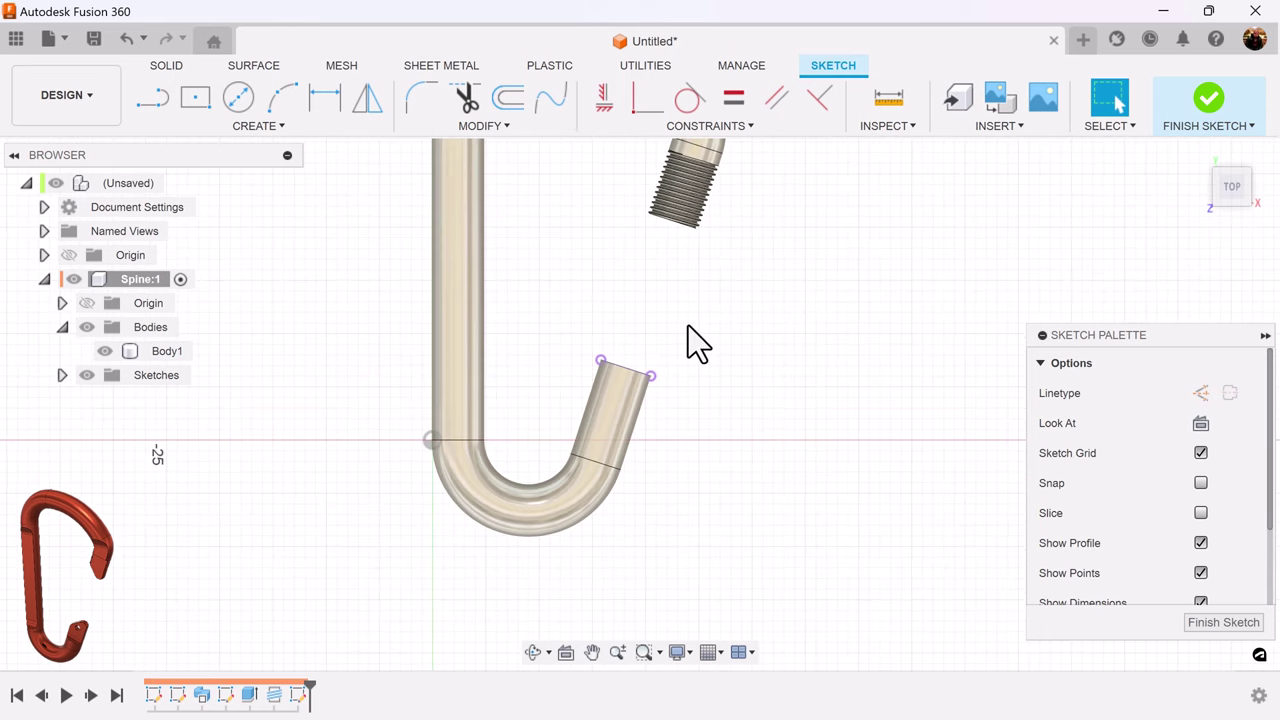
- Draw a 3-point rectangle along the projected edge, 6.35 mm deep
click(251, 127)
mouse_move(238, 170)
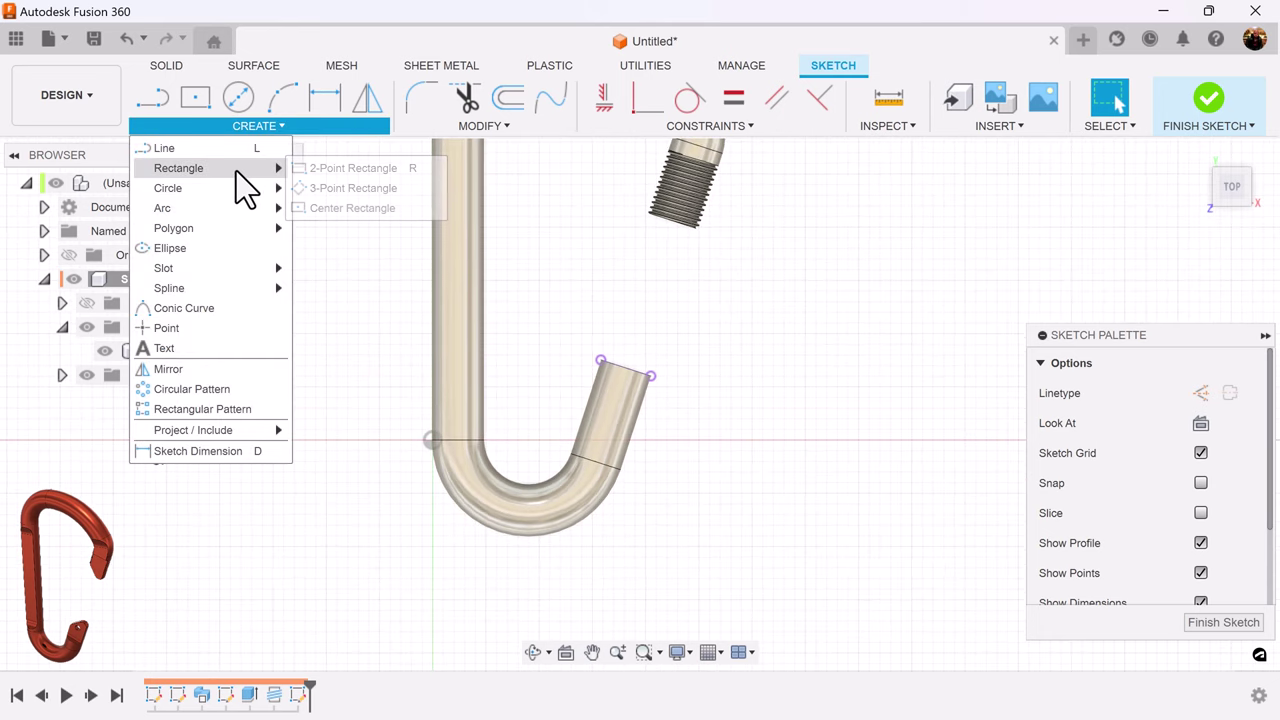
click(378, 190)
click(600, 360)
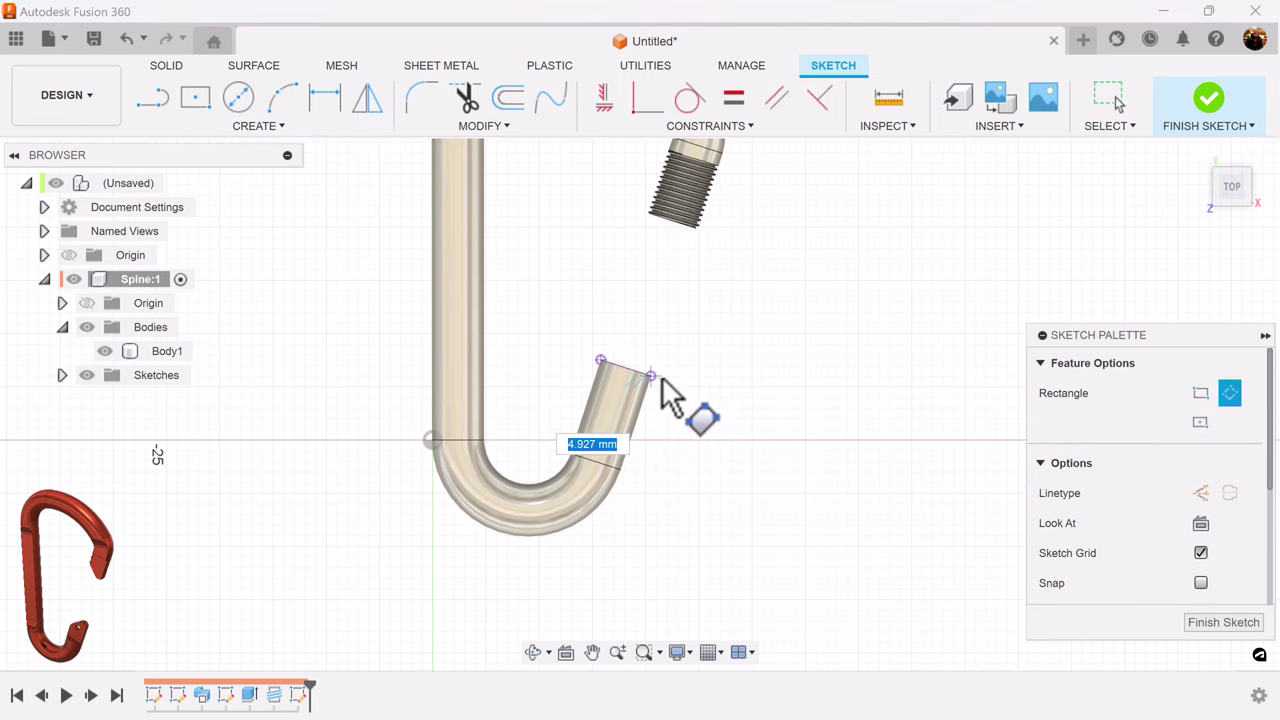
scroll(657, 378, up, 5)
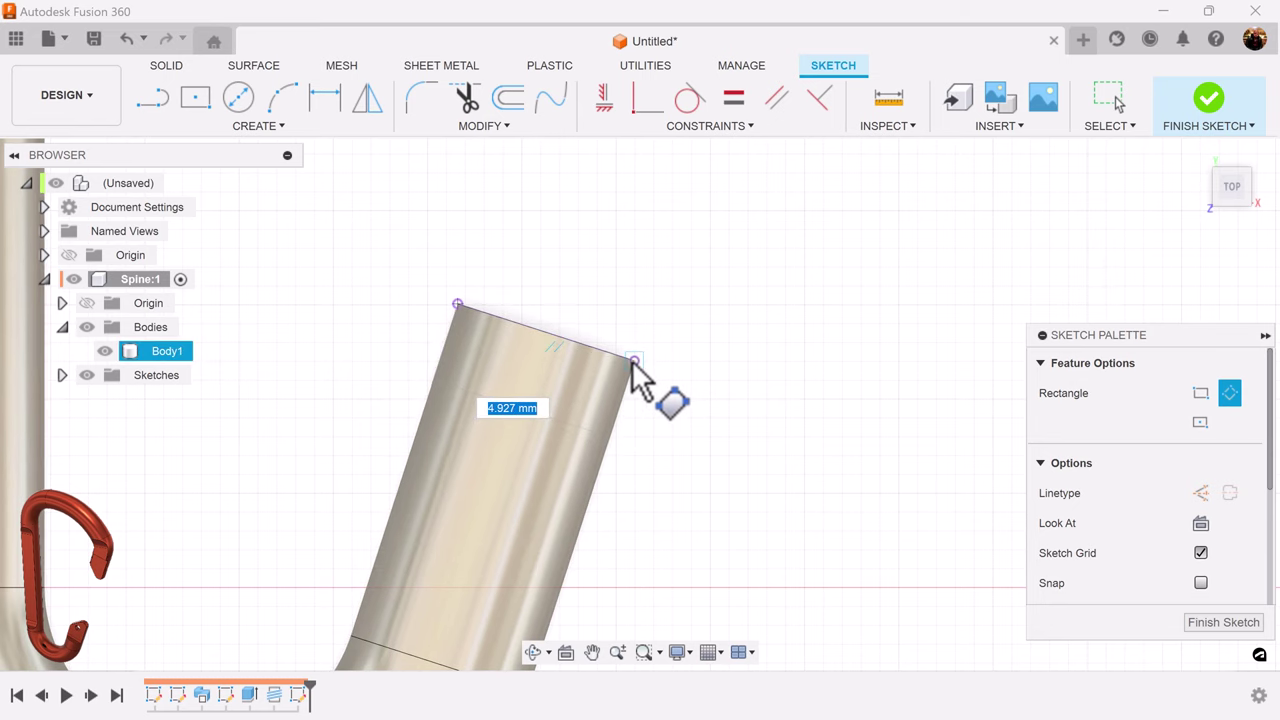
scroll(636, 376, up, 2)
click(635, 360)
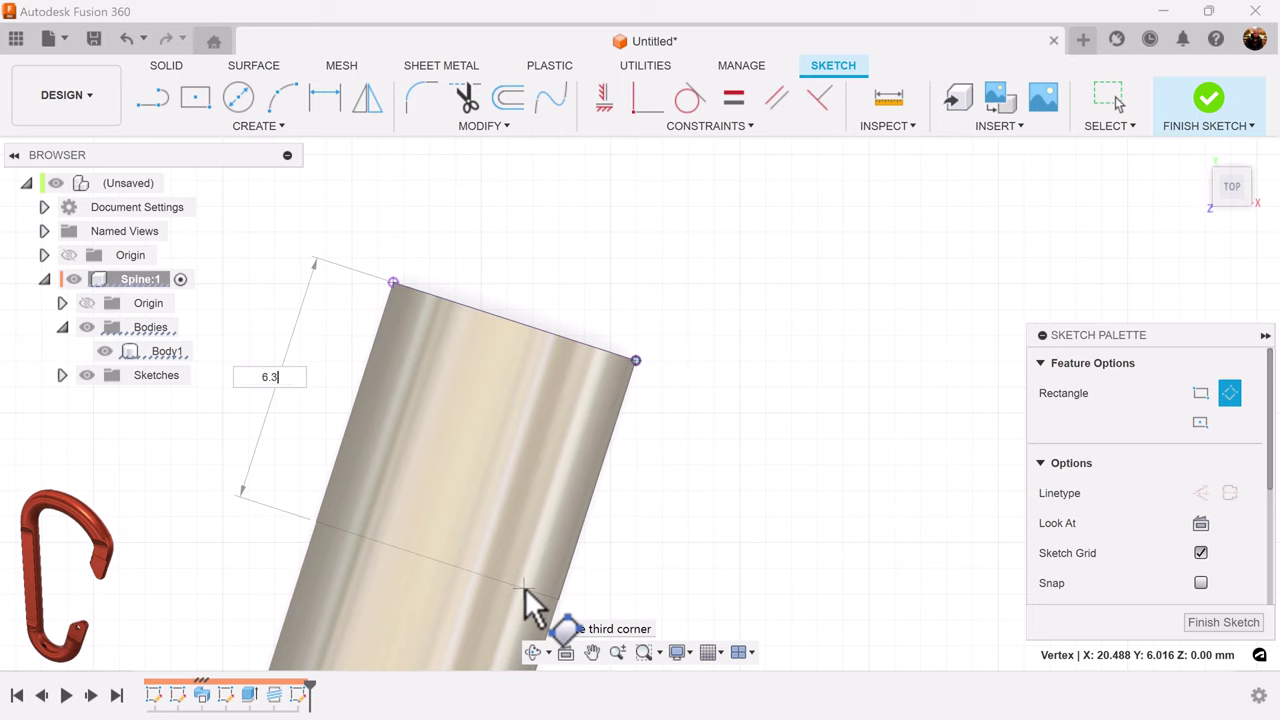
key(Tab)
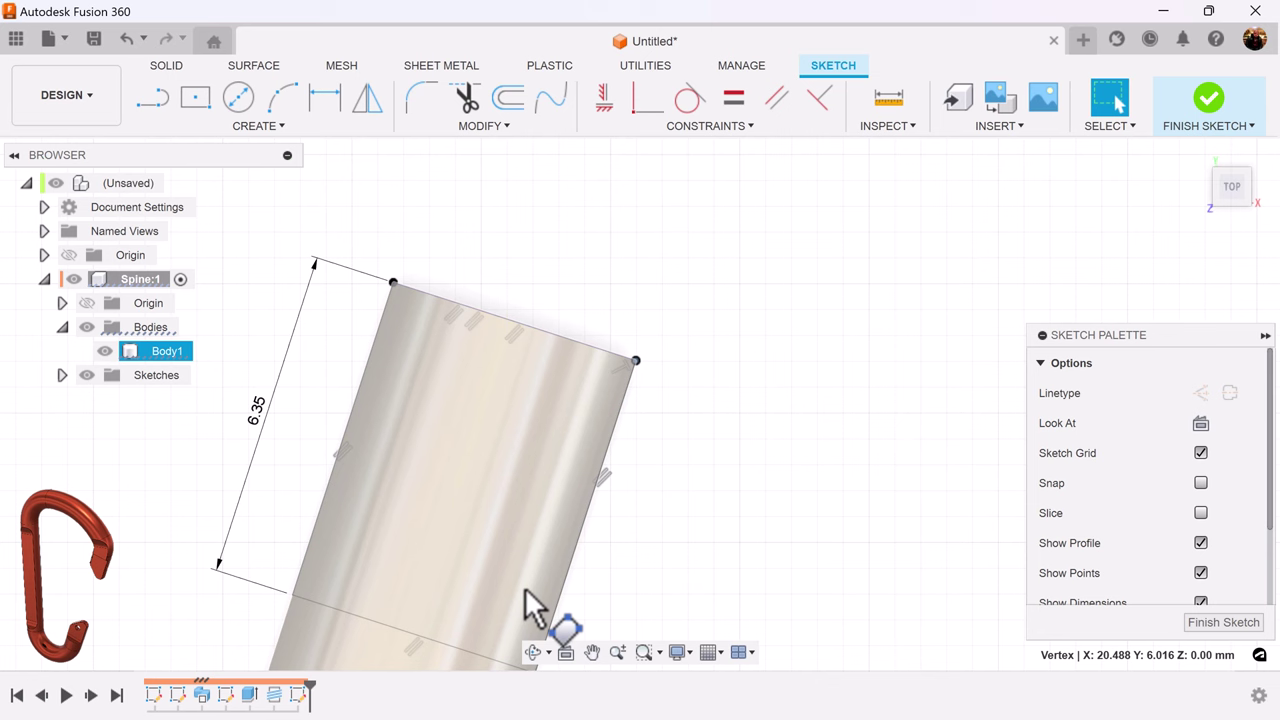
scroll(759, 410, down, 5)
scroll(794, 391, down, 2)
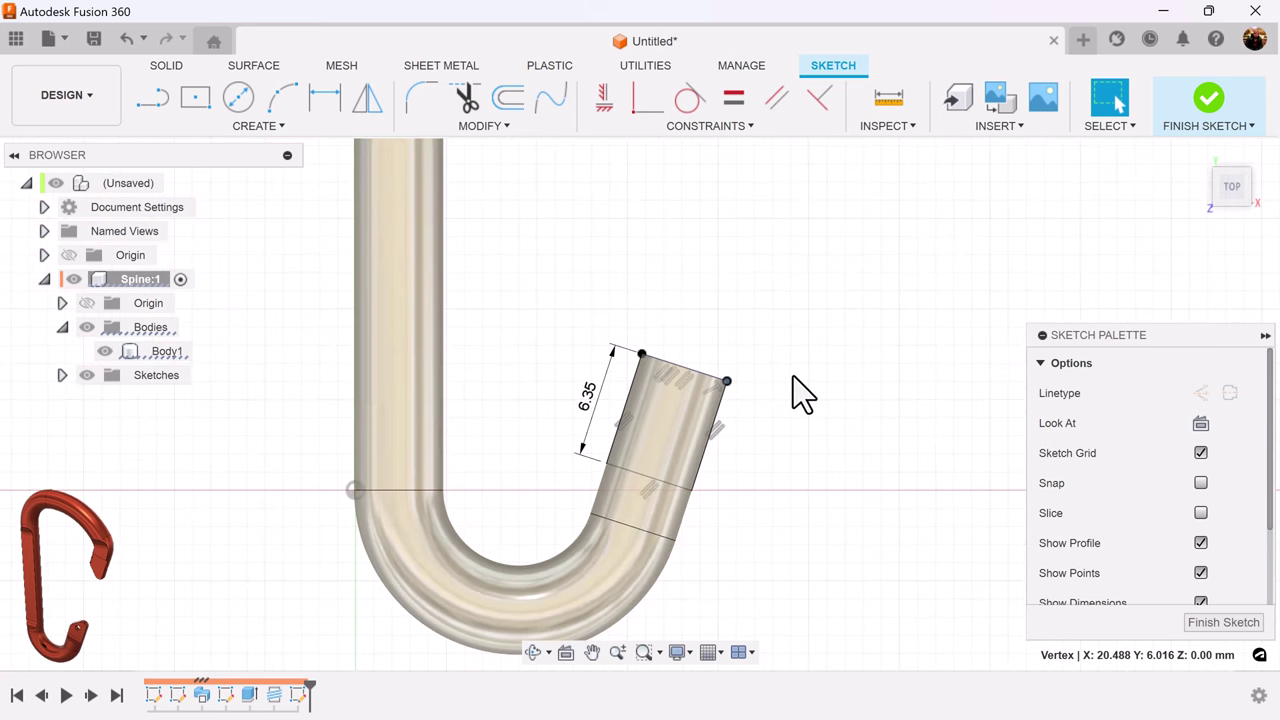
middle_drag(823, 334, 727, 490)
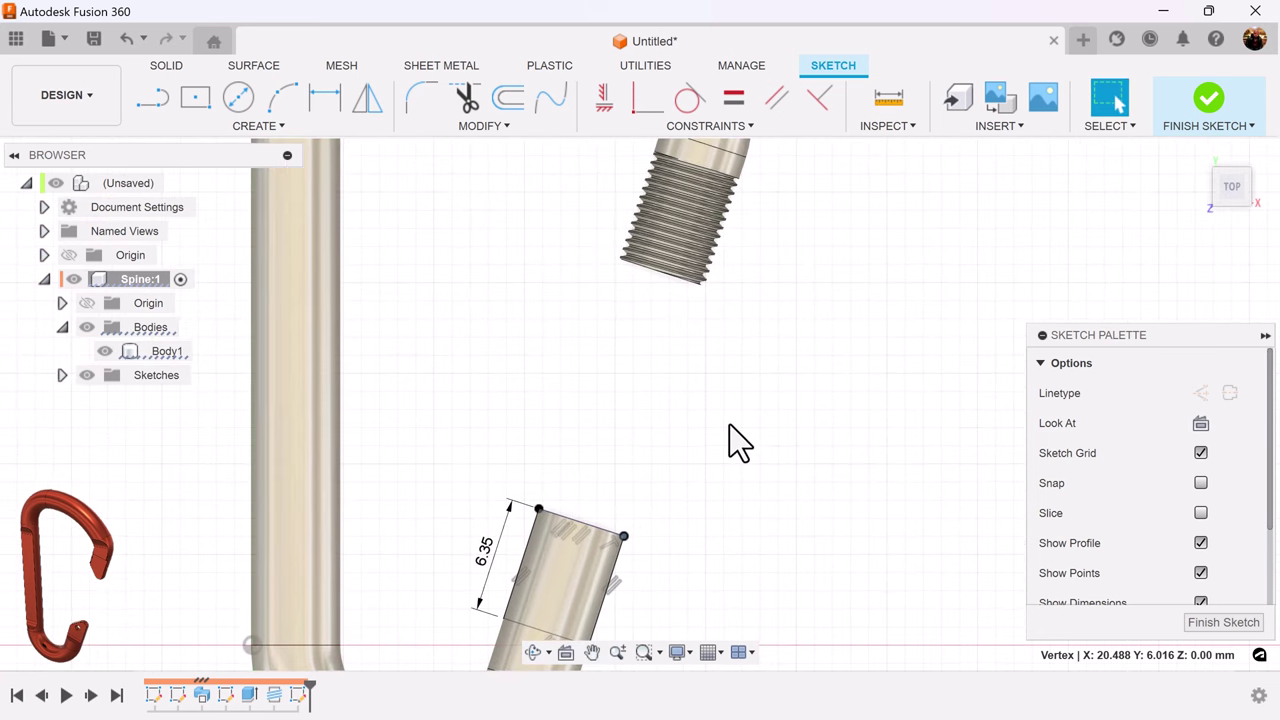
- Hide Body1 and show Sketch3's long rectangle
click(105, 351)
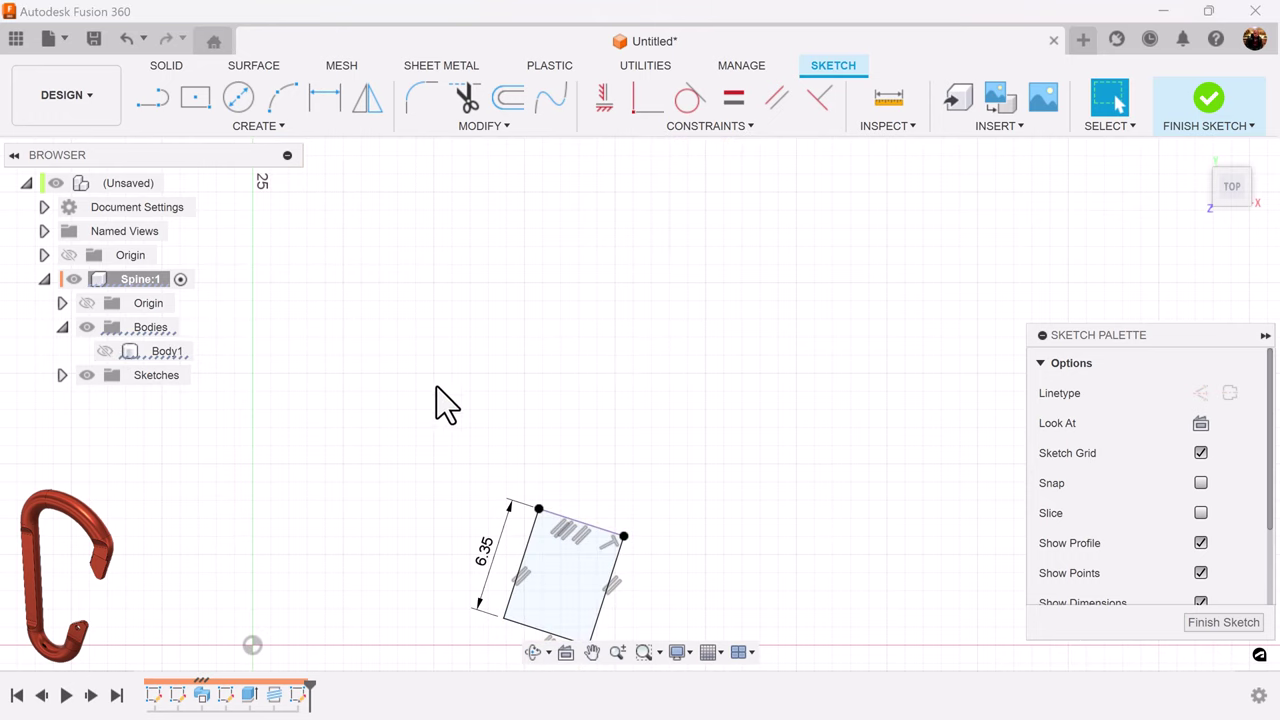
click(62, 375)
click(105, 447)
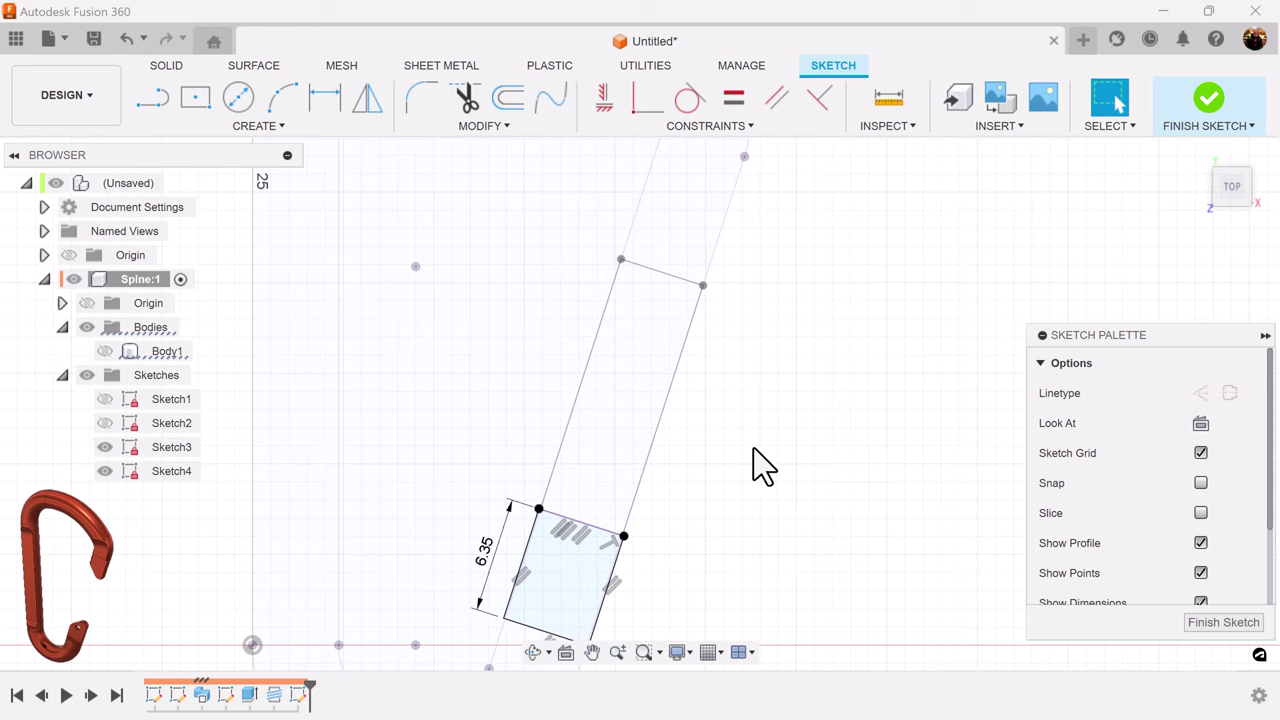
- Draw a long construction rectangle from the 6.35 mm block's corner toward the upper end
click(260, 127)
mouse_move(216, 170)
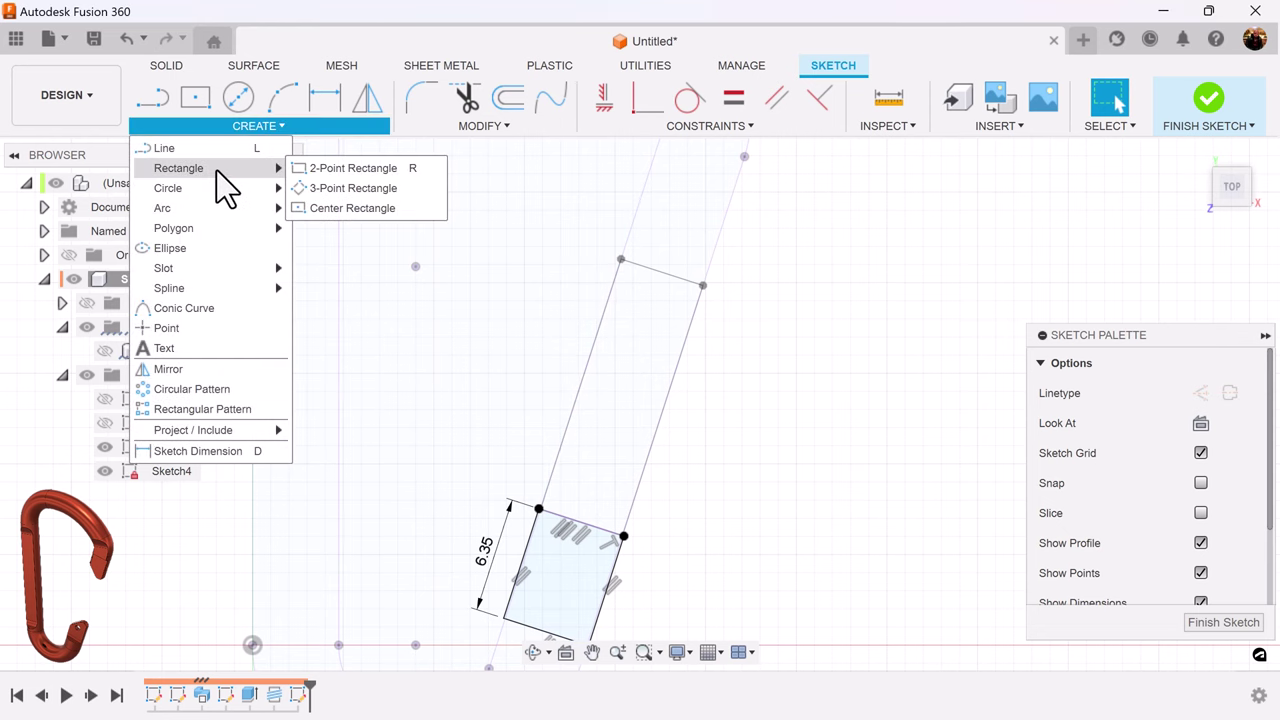
click(333, 195)
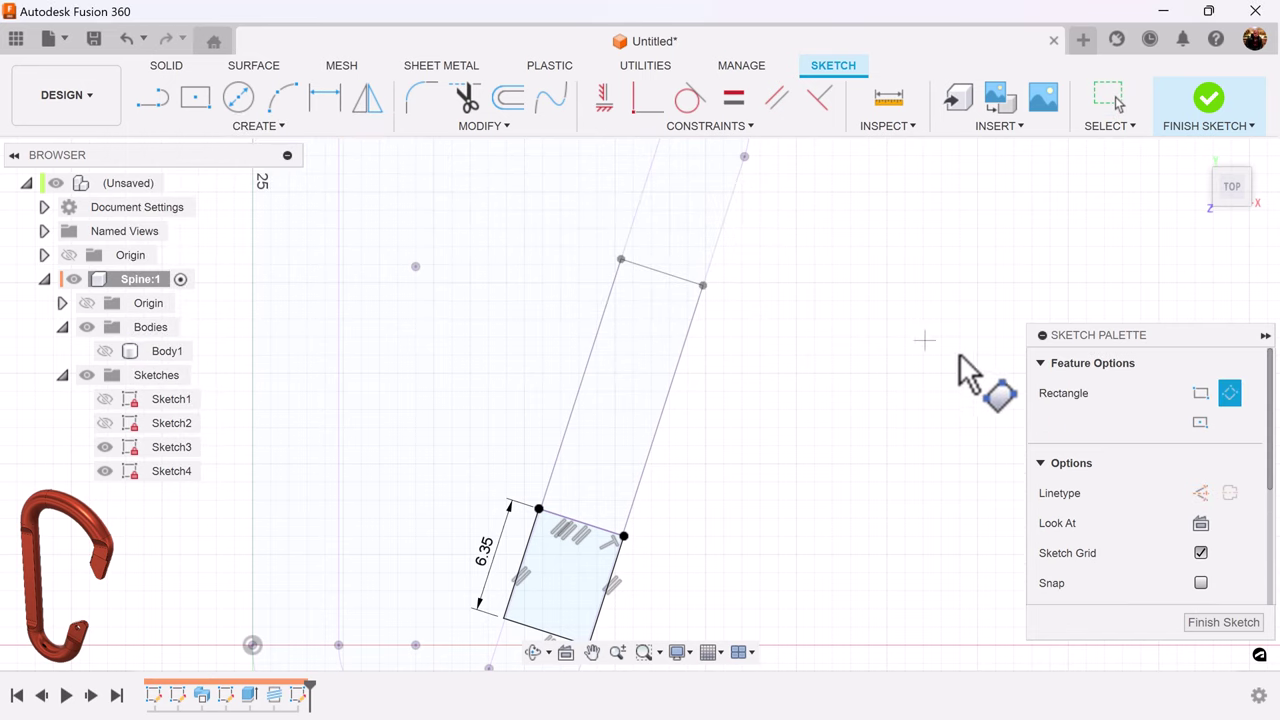
click(1200, 492)
scroll(860, 507, up, 2)
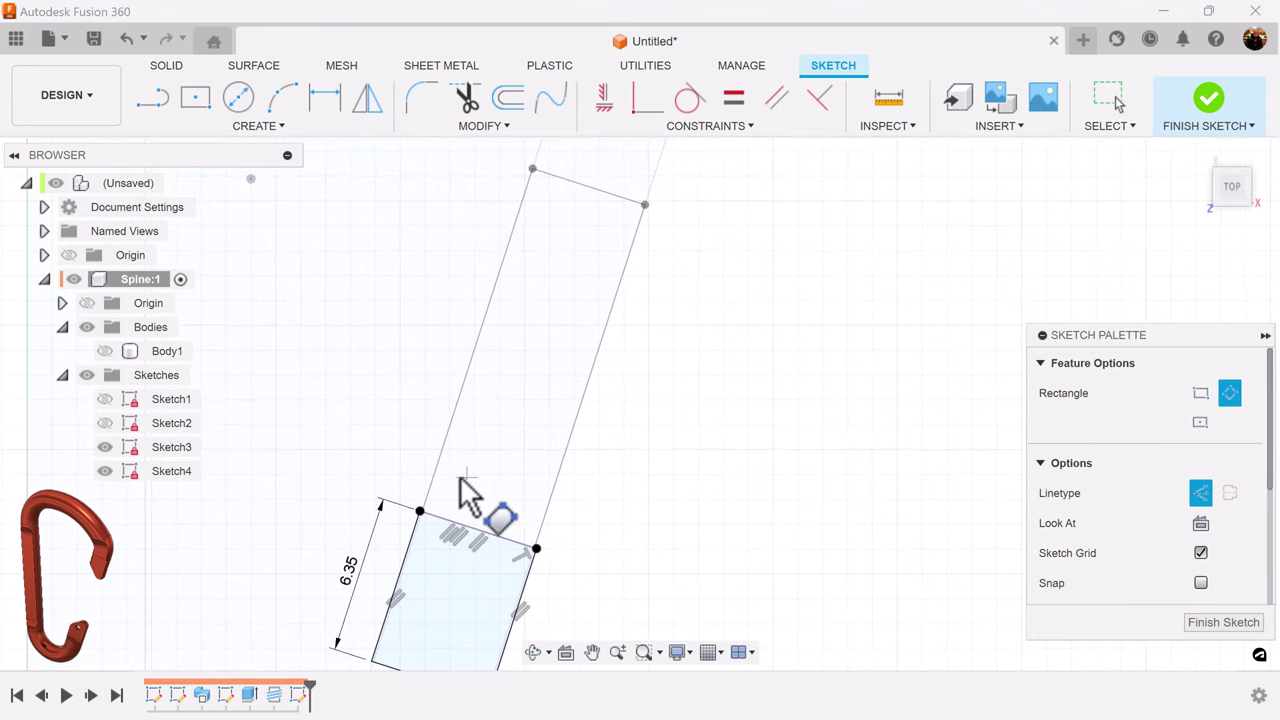
scroll(460, 555, up, 2)
scroll(470, 557, up, 3)
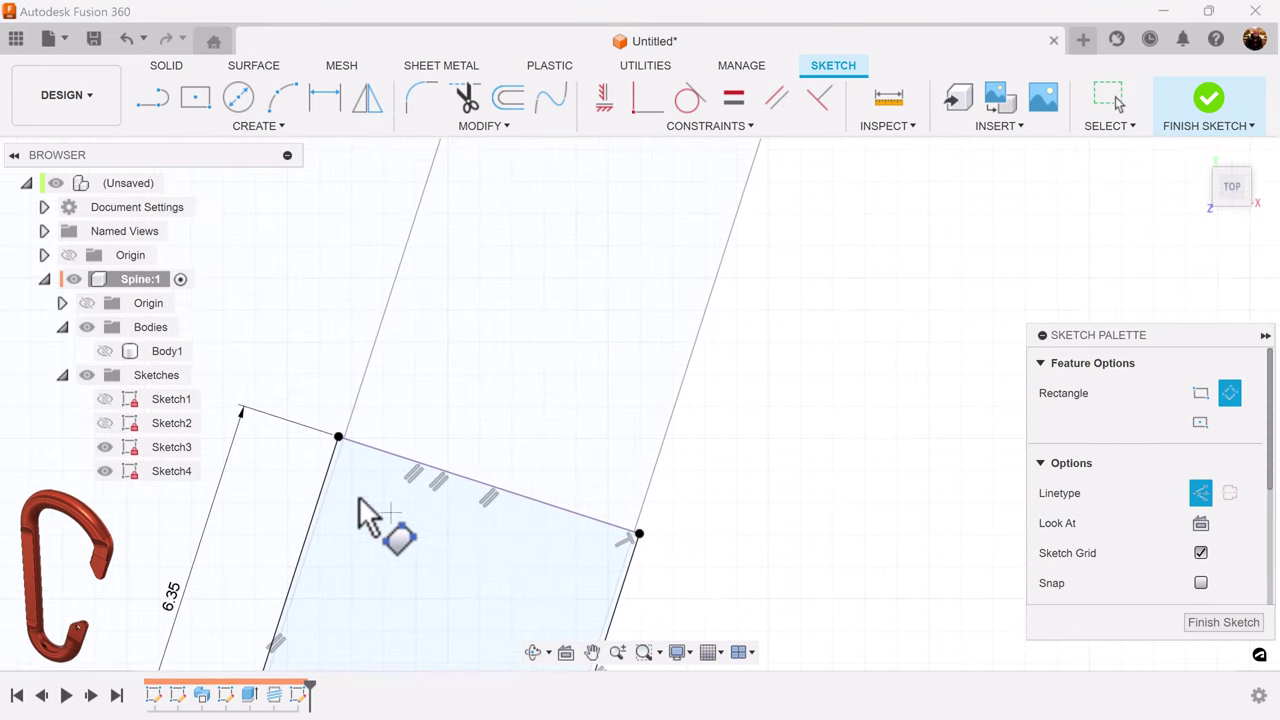
click(338, 437)
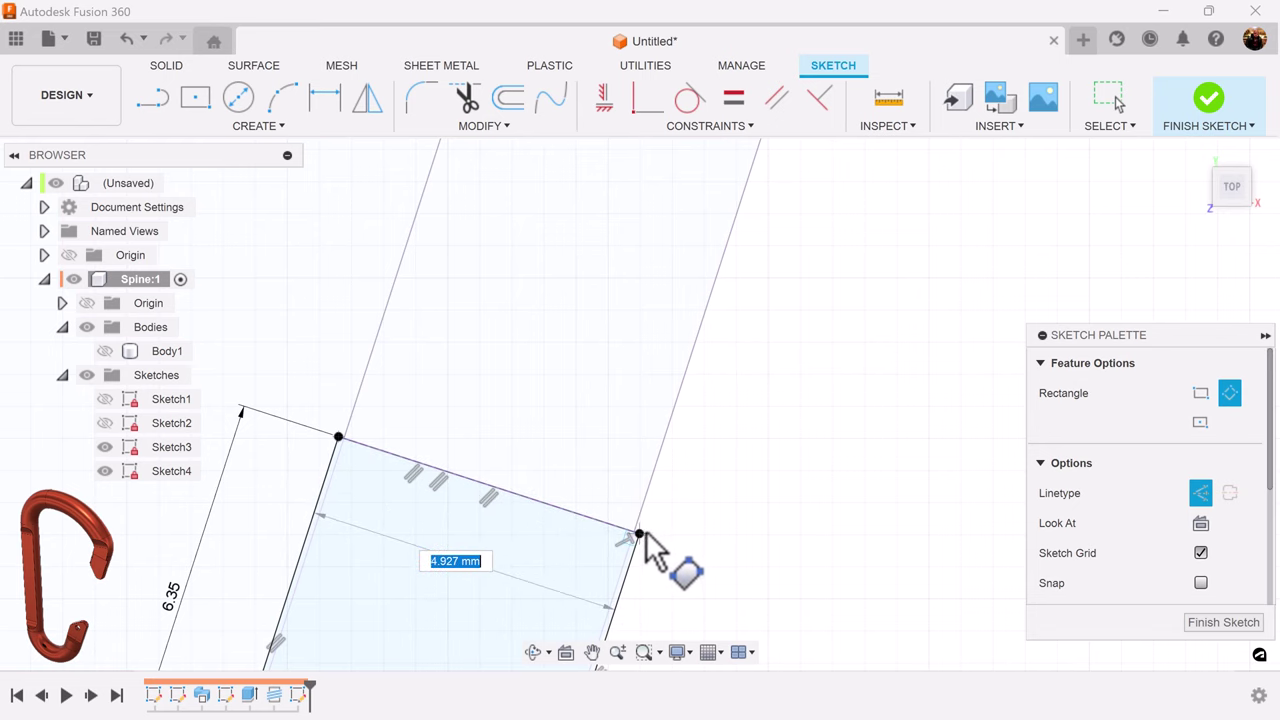
click(639, 533)
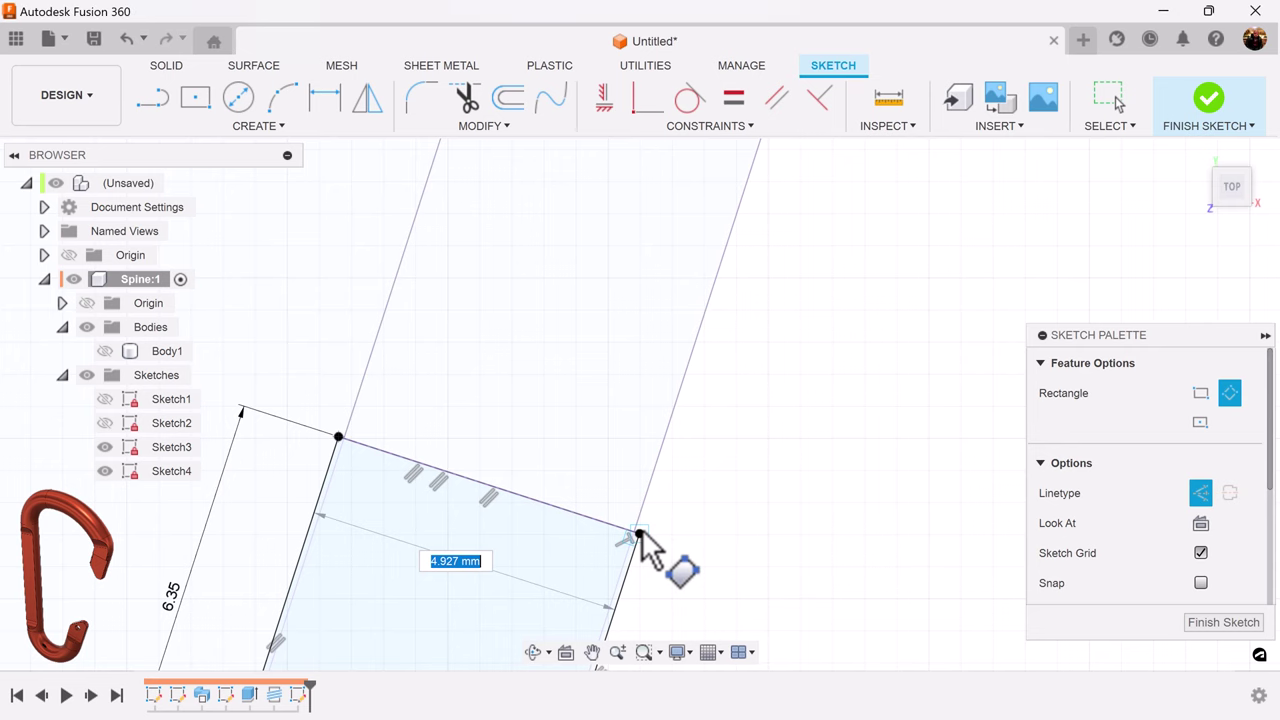
scroll(686, 543, down, 5)
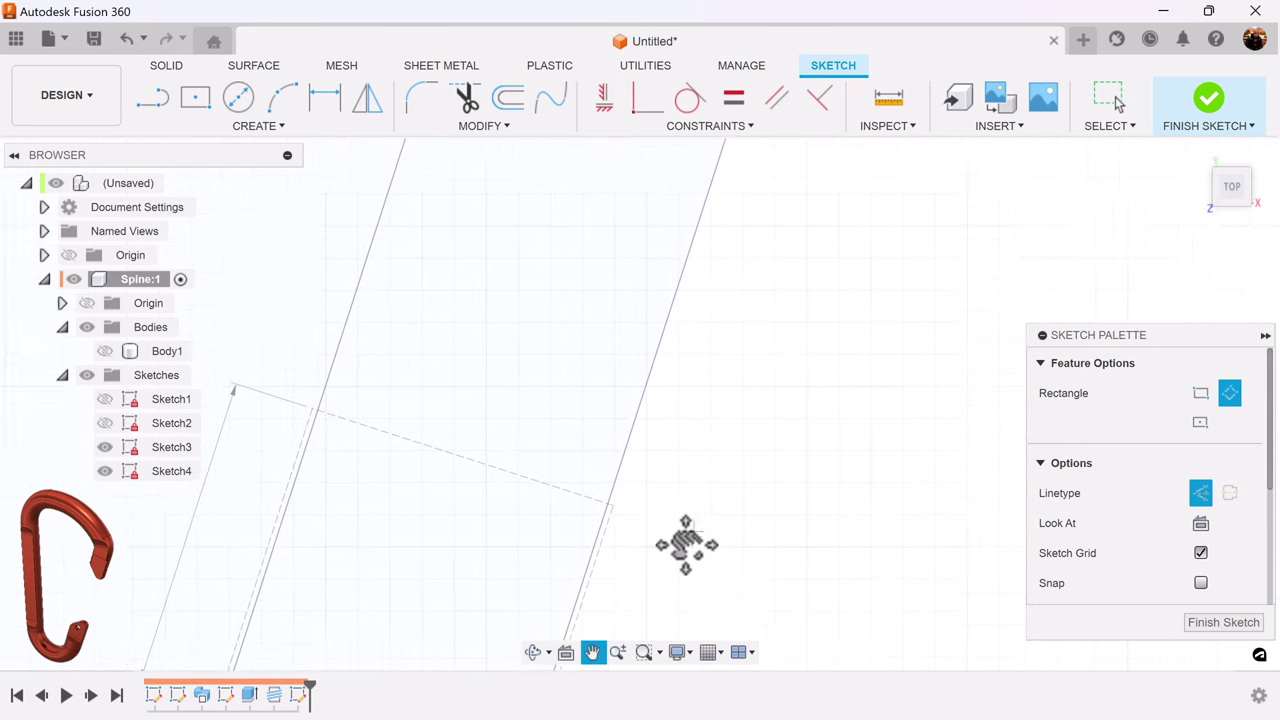
click(823, 335)
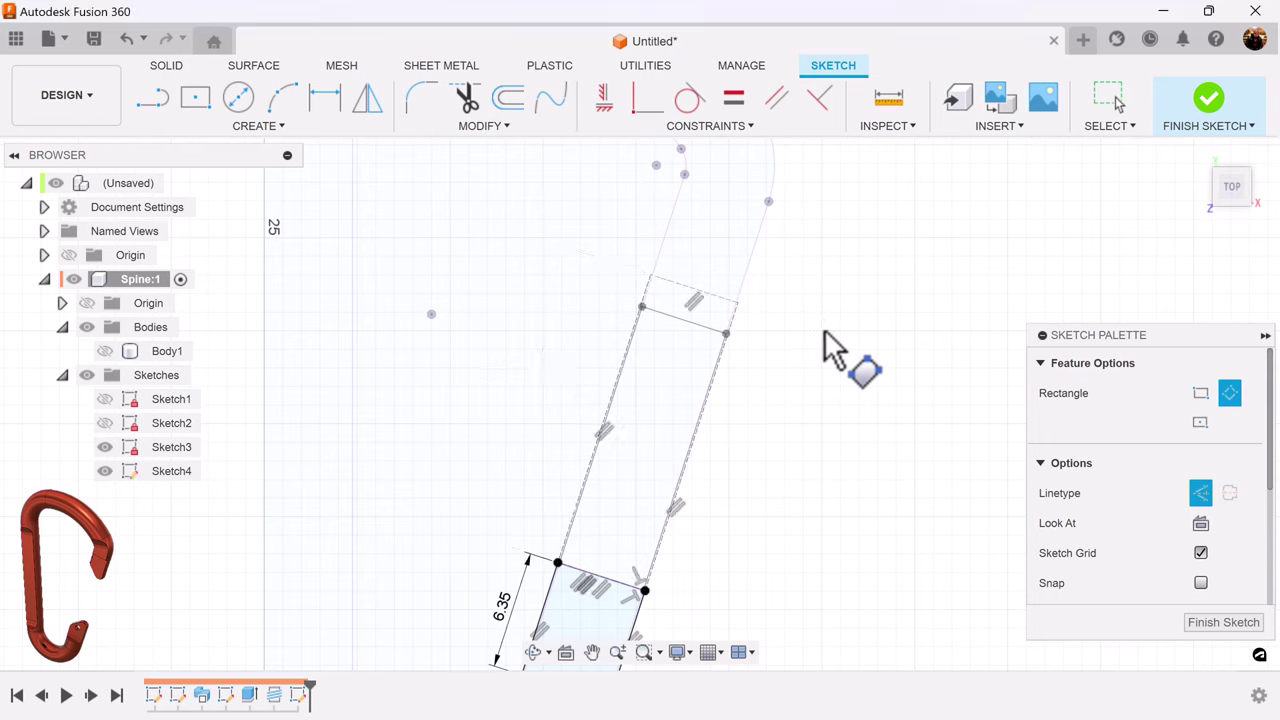
- Make the construction rectangle's end collinear with the 6.35 mm block
click(737, 128)
click(645, 328)
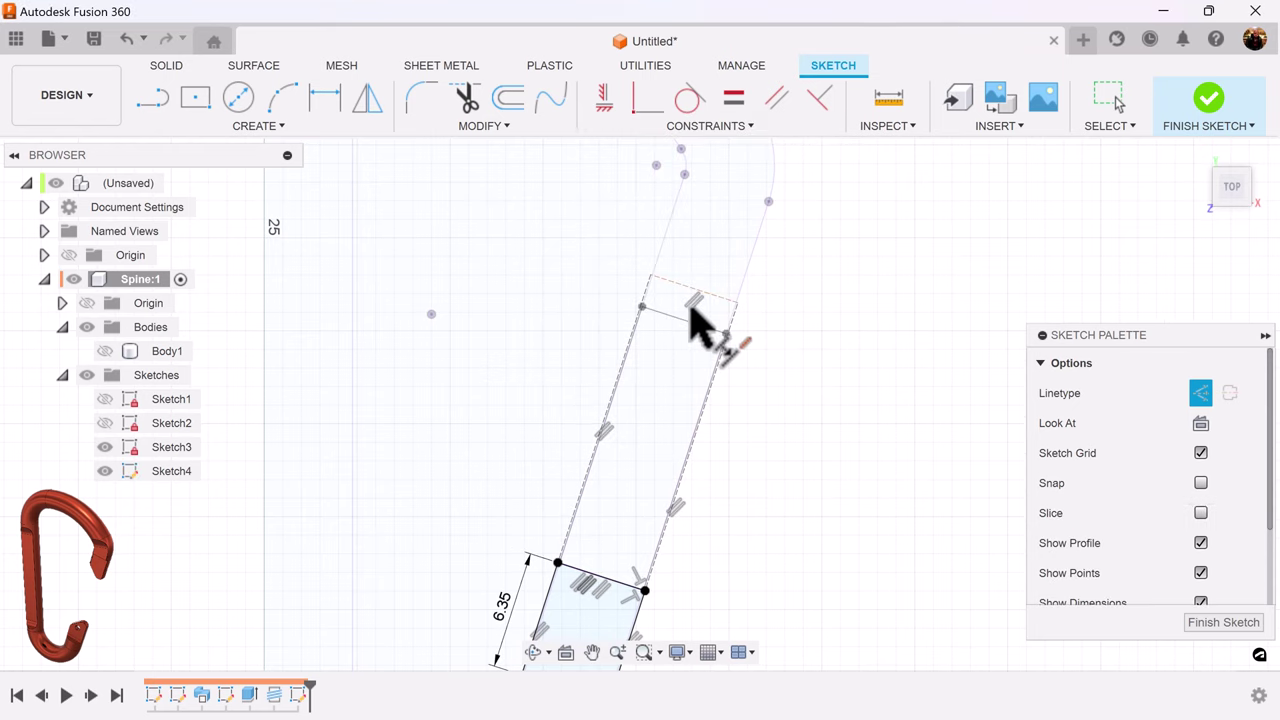
click(720, 305)
click(705, 338)
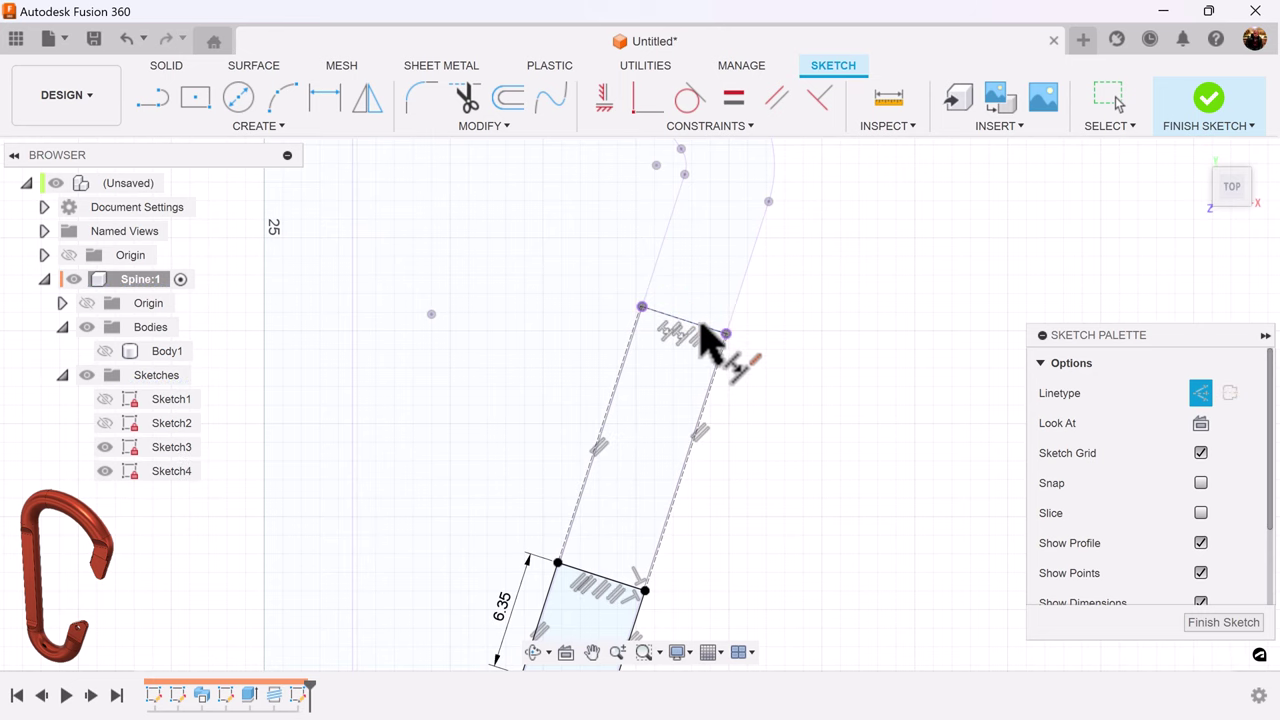
click(107, 447)
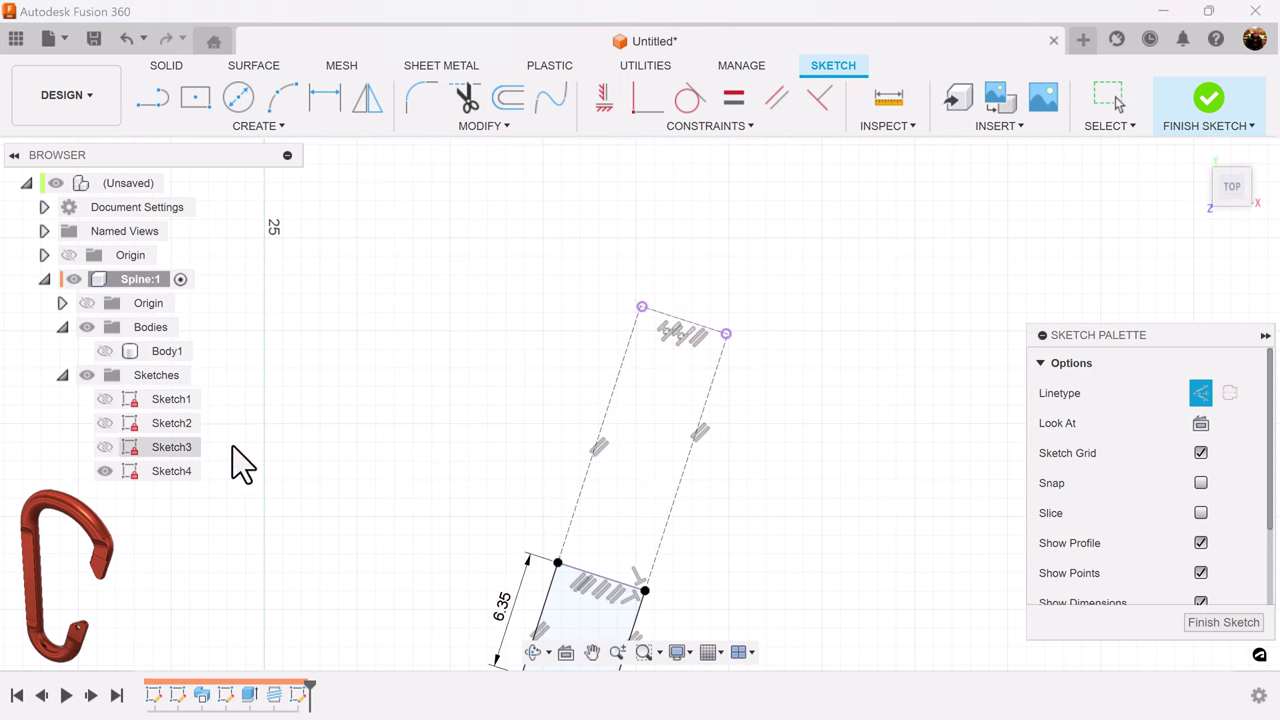
scroll(829, 486, down, 2)
mouse_move(829, 486)
middle_down()
mouse_move(771, 466)
mouse_move(720, 375)
middle_up()
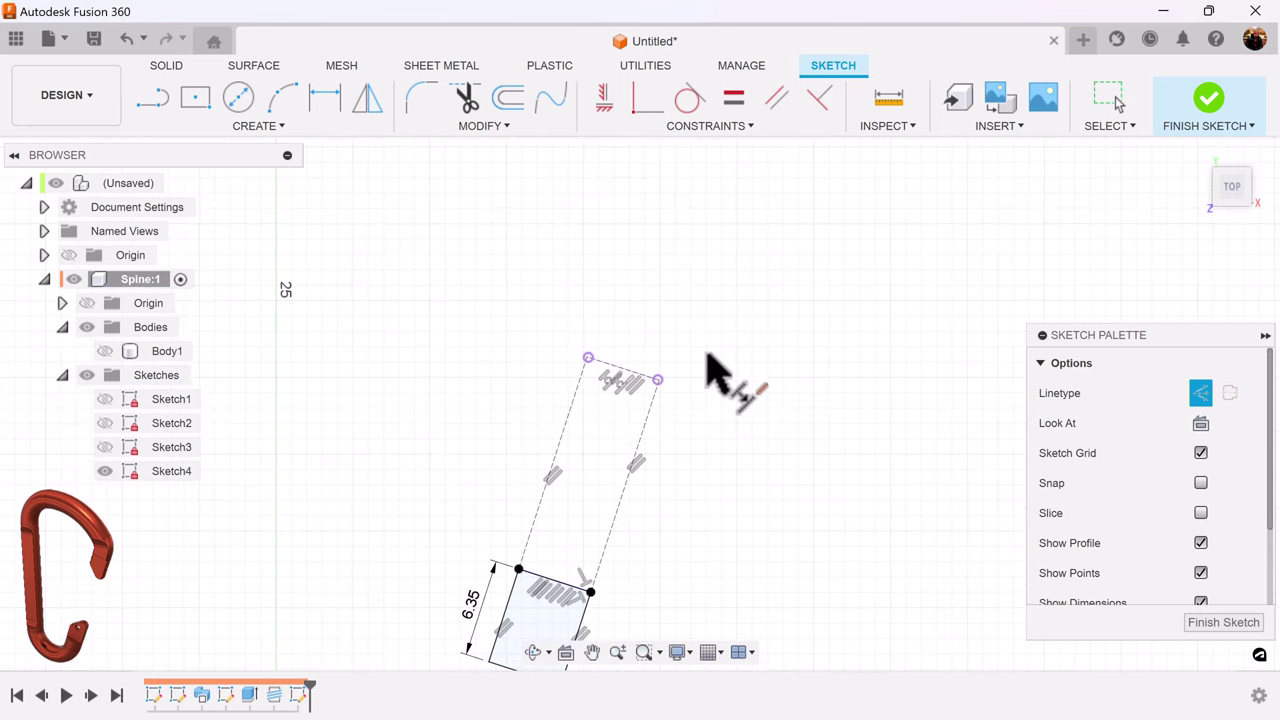
click(272, 128)
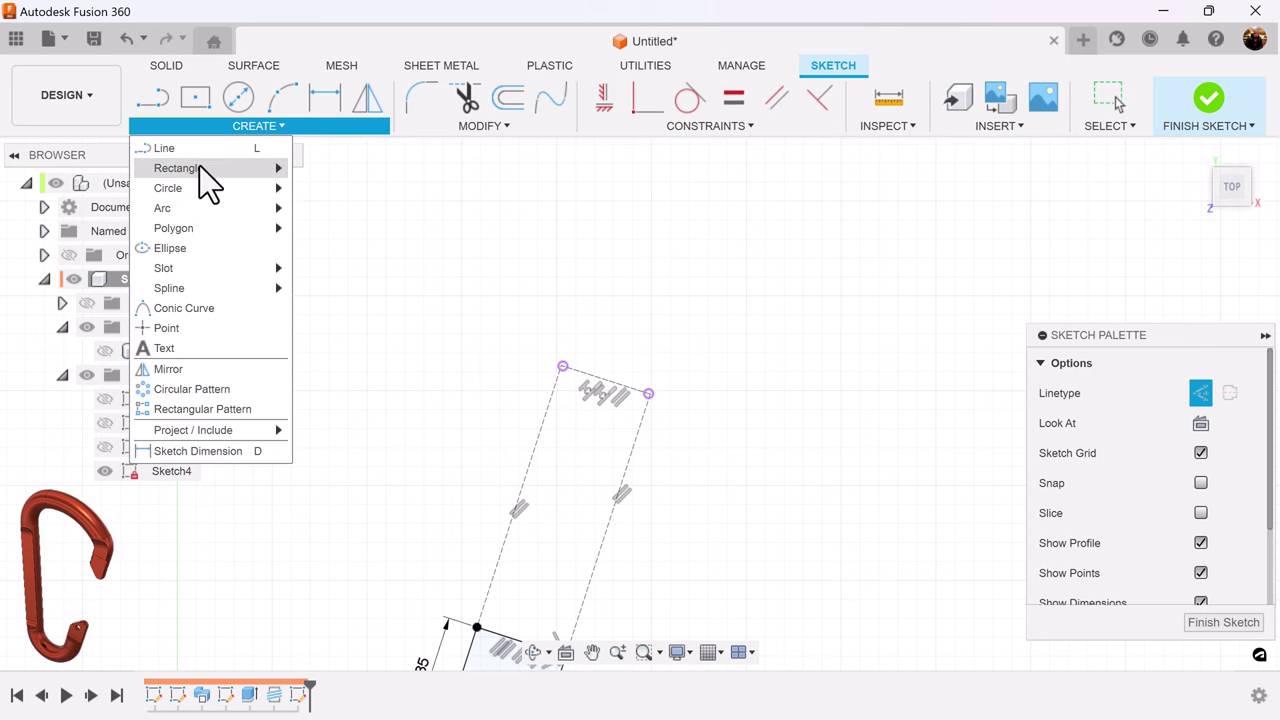
- Turn off construction linetype and start a rectangle, cancelling the misplaced corner
mouse_move(208, 183)
click(335, 188)
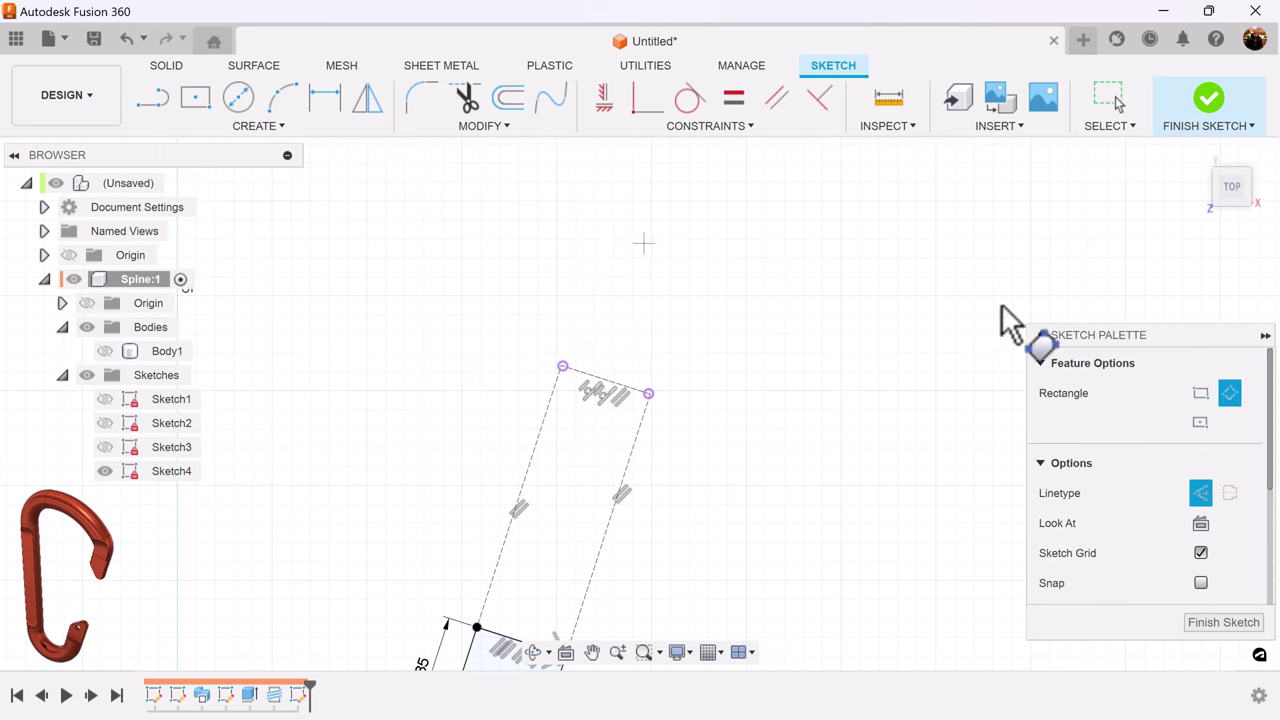
click(1201, 492)
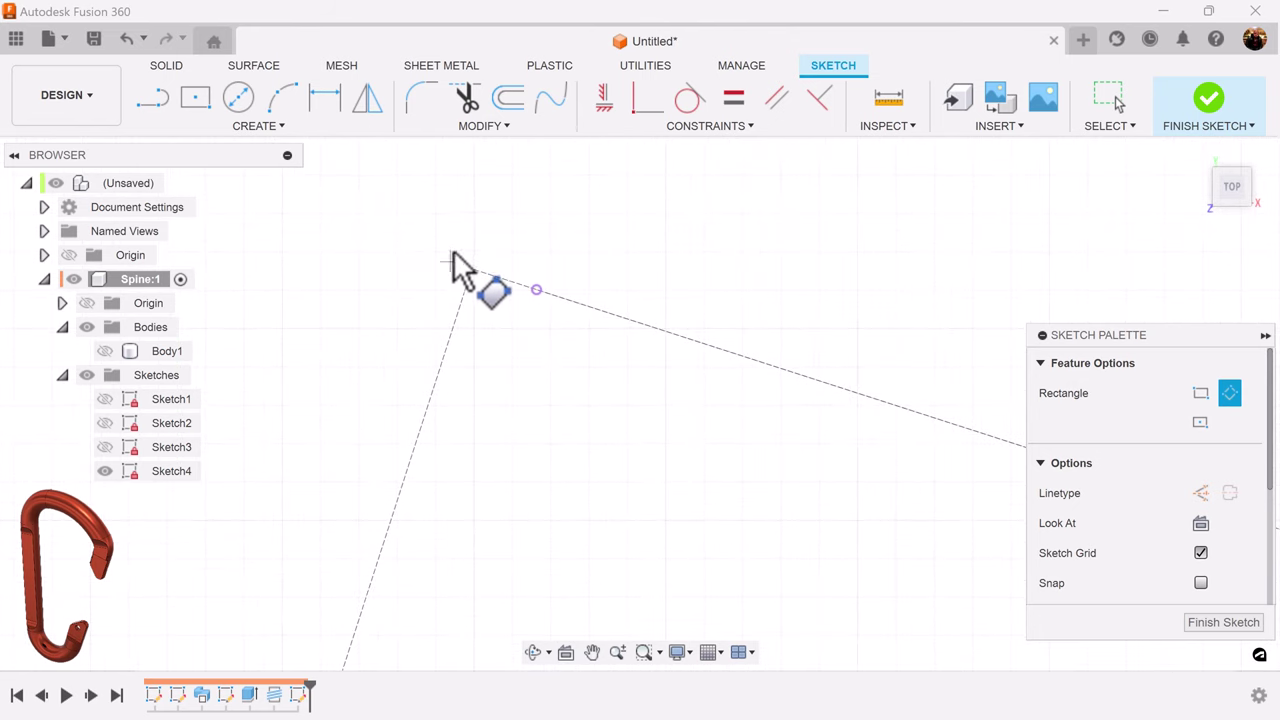
click(472, 271)
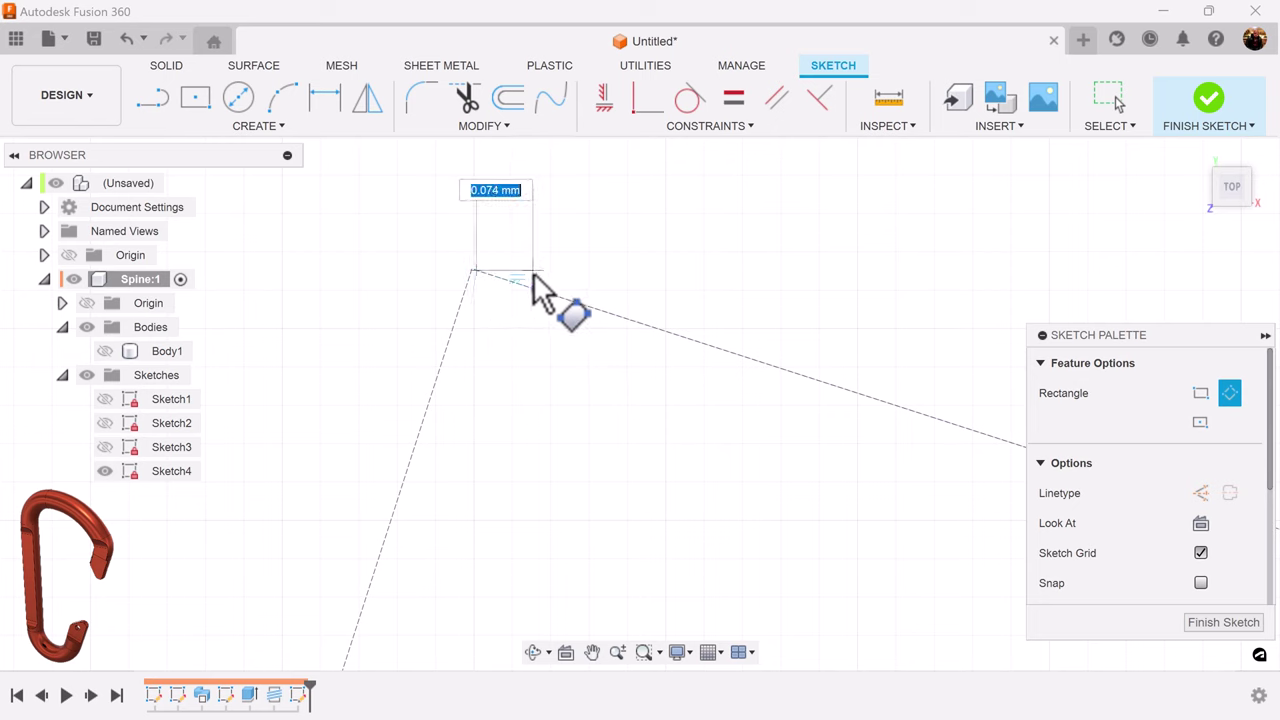
key(Escape)
- Start a 3-point rectangle at the upper endpoint, stretching its first edge along the line
click(279, 127)
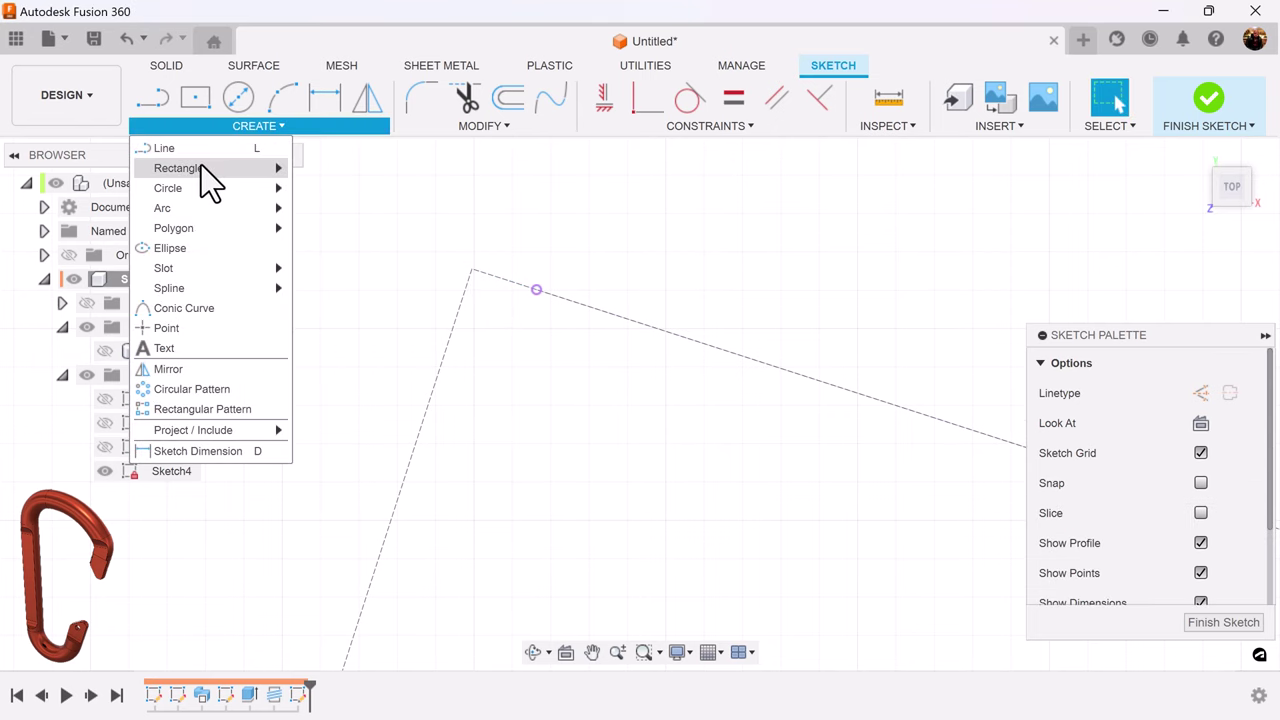
mouse_move(258, 169)
click(330, 188)
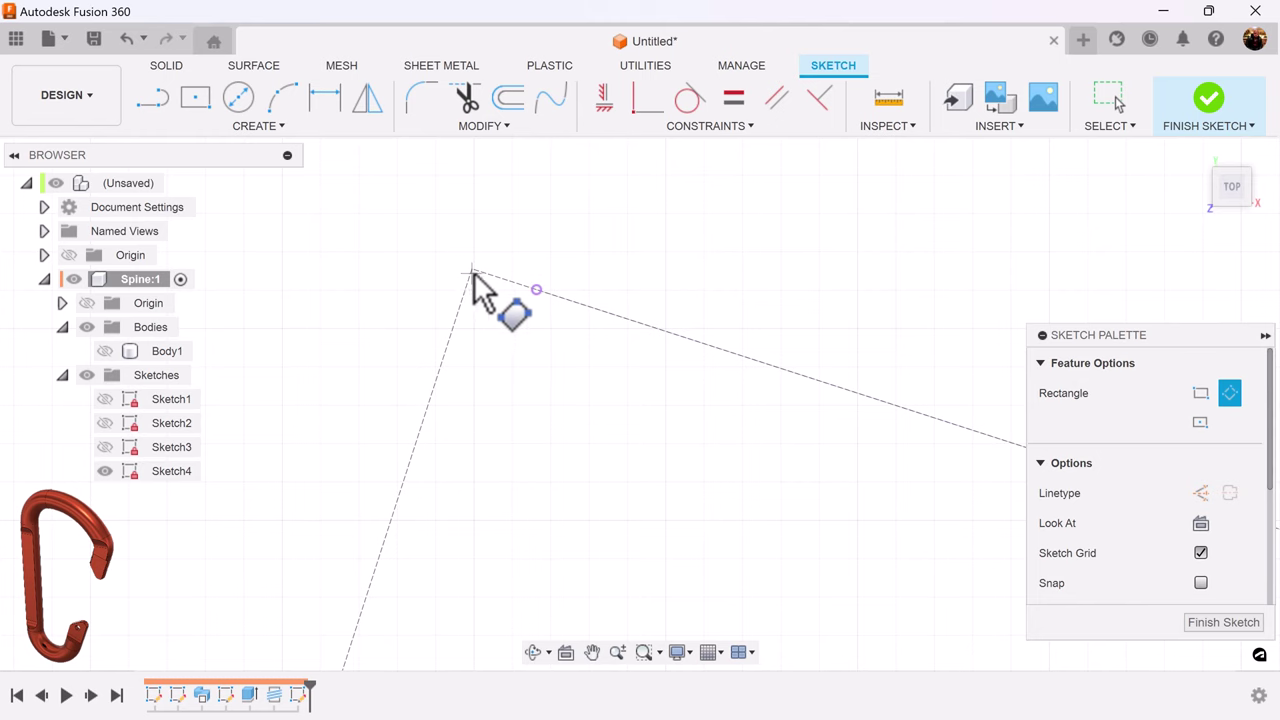
click(474, 270)
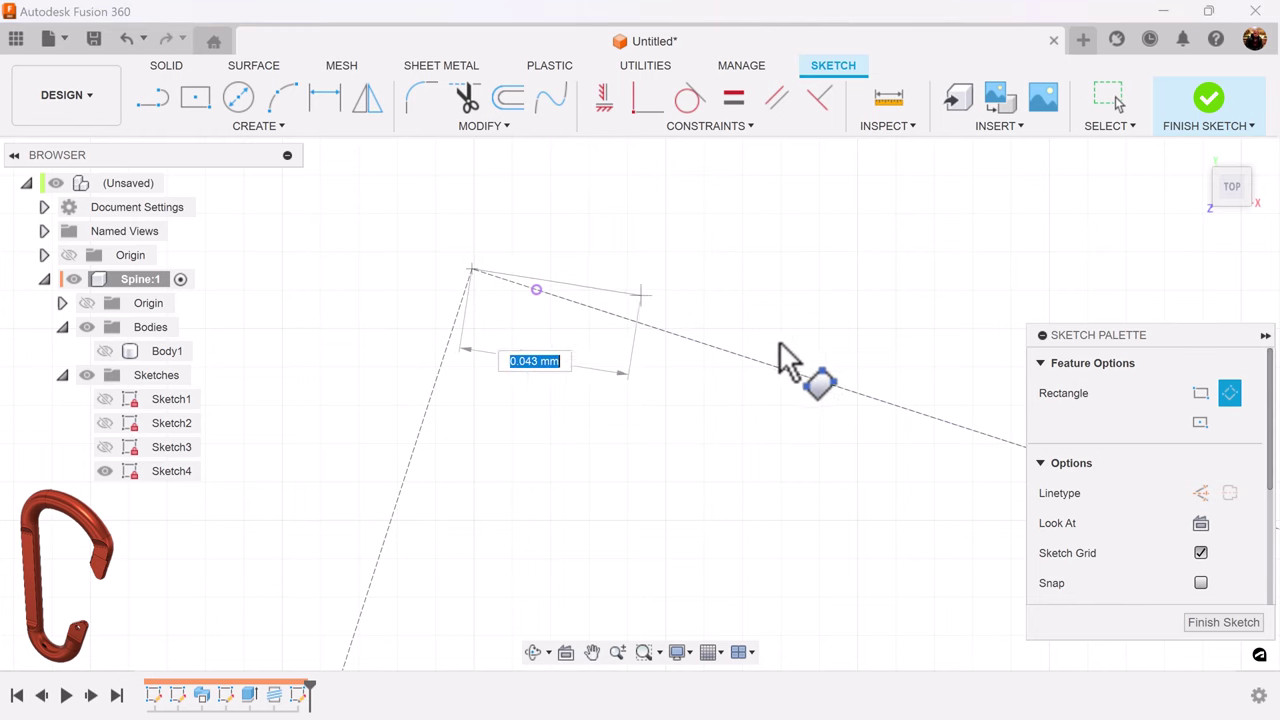
middle_drag(871, 391, 777, 433)
scroll(943, 471, down, 2)
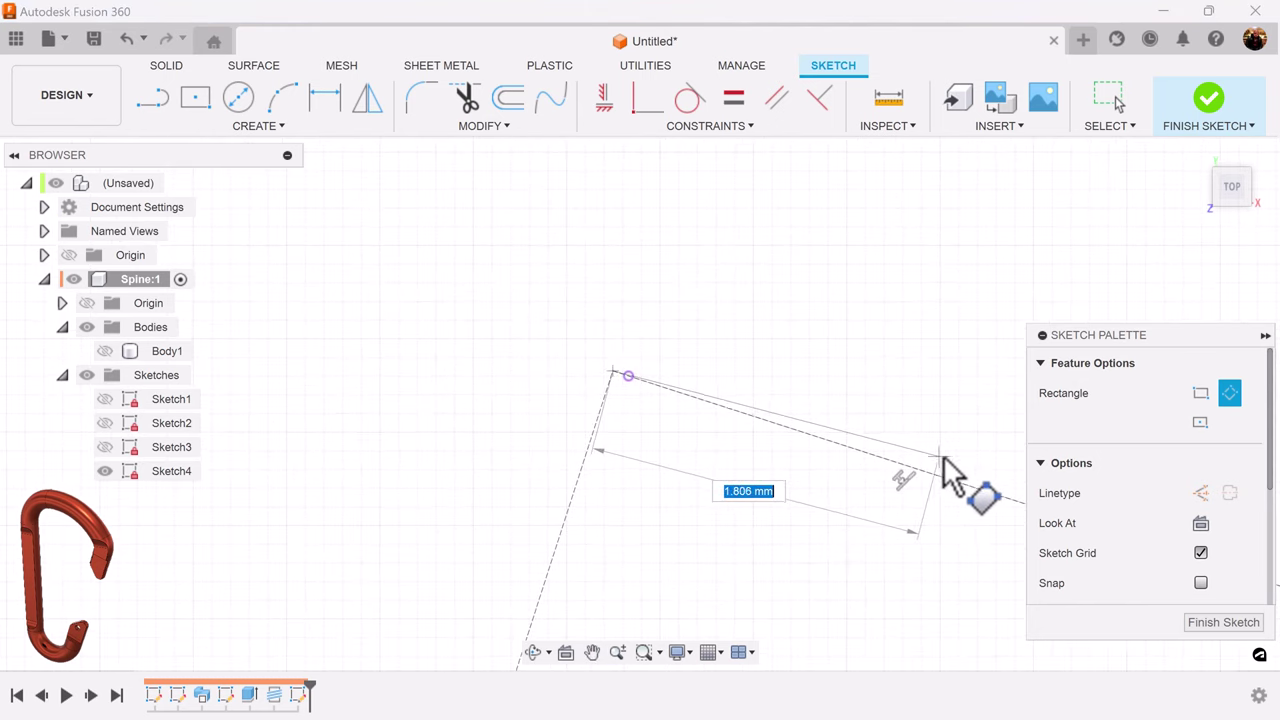
middle_drag(943, 471, 637, 429)
scroll(786, 491, down, 1)
middle_drag(768, 440, 577, 366)
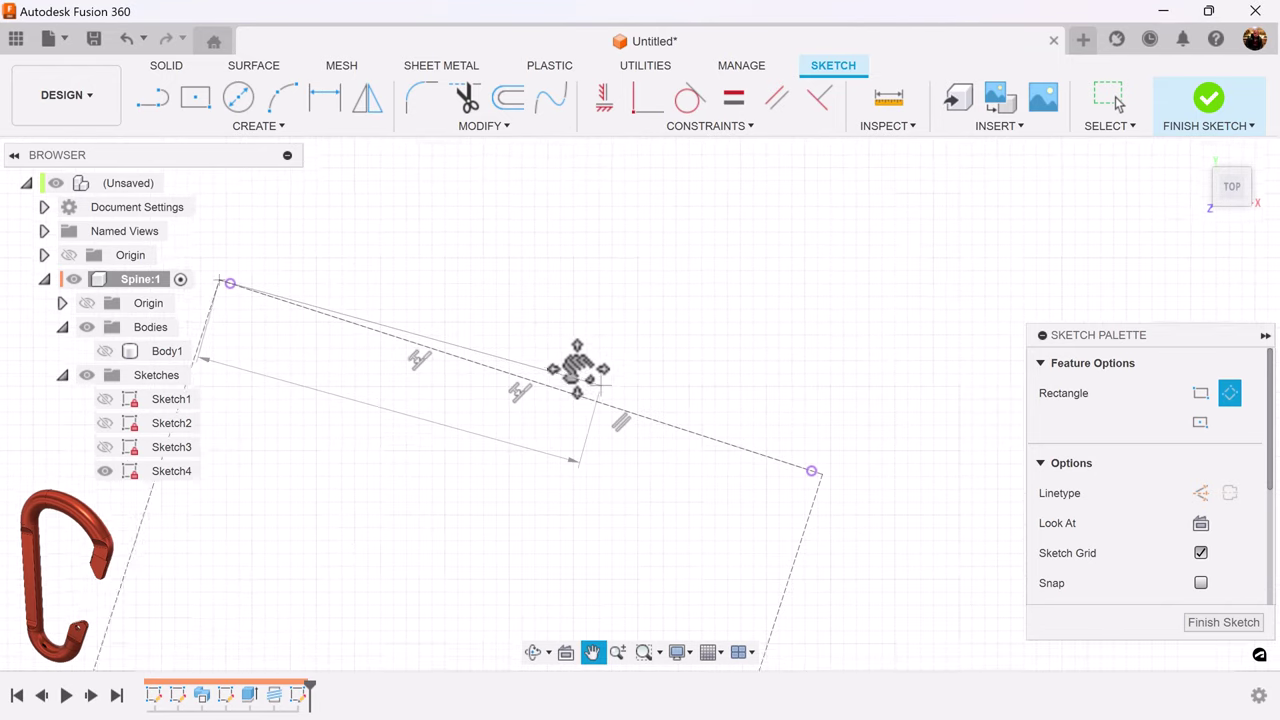
- Give the upper rectangle a 6.35 mm depth and exit the rectangle tool
scroll(806, 471, up, 2)
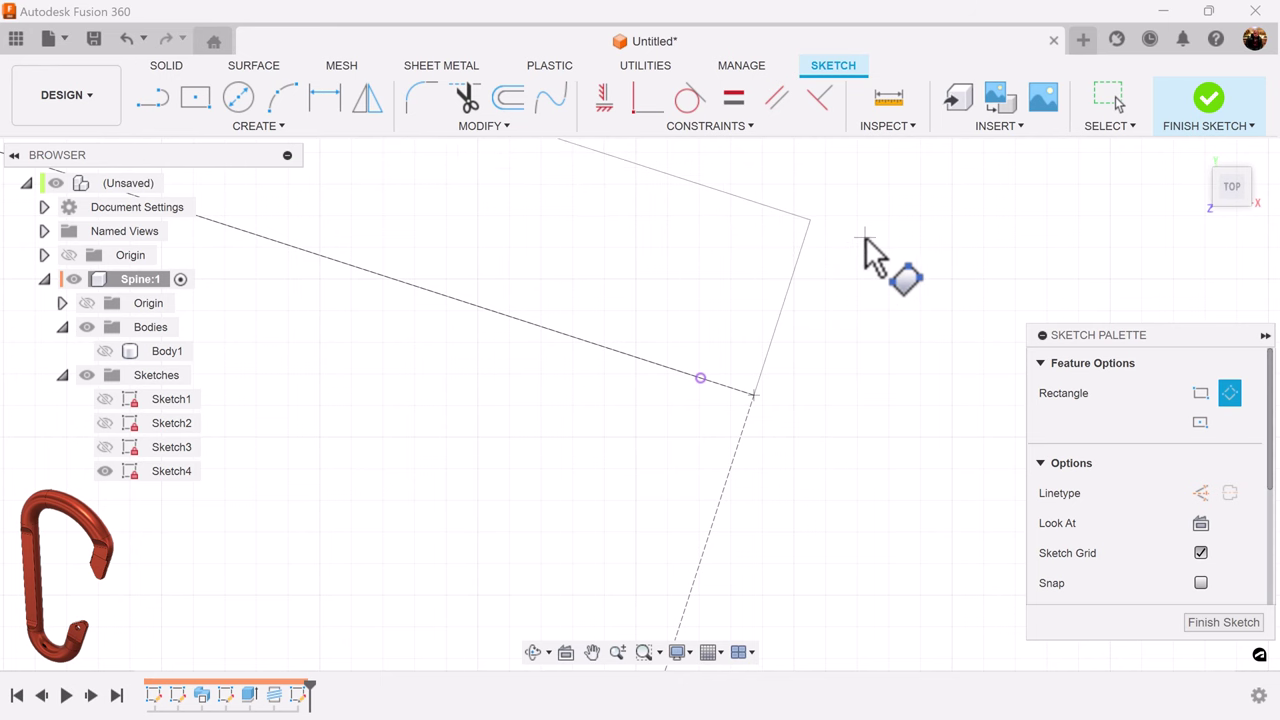
scroll(840, 264, down, 5)
scroll(843, 270, down, 3)
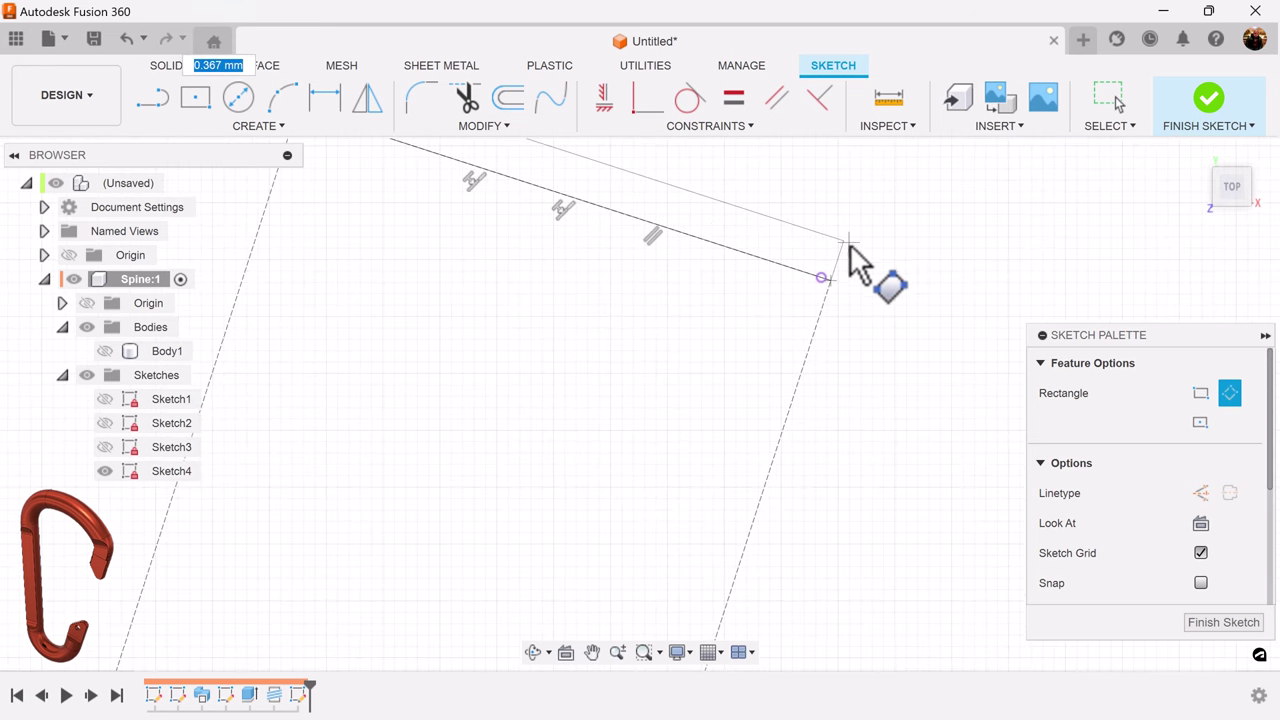
middle_drag(857, 263, 894, 420)
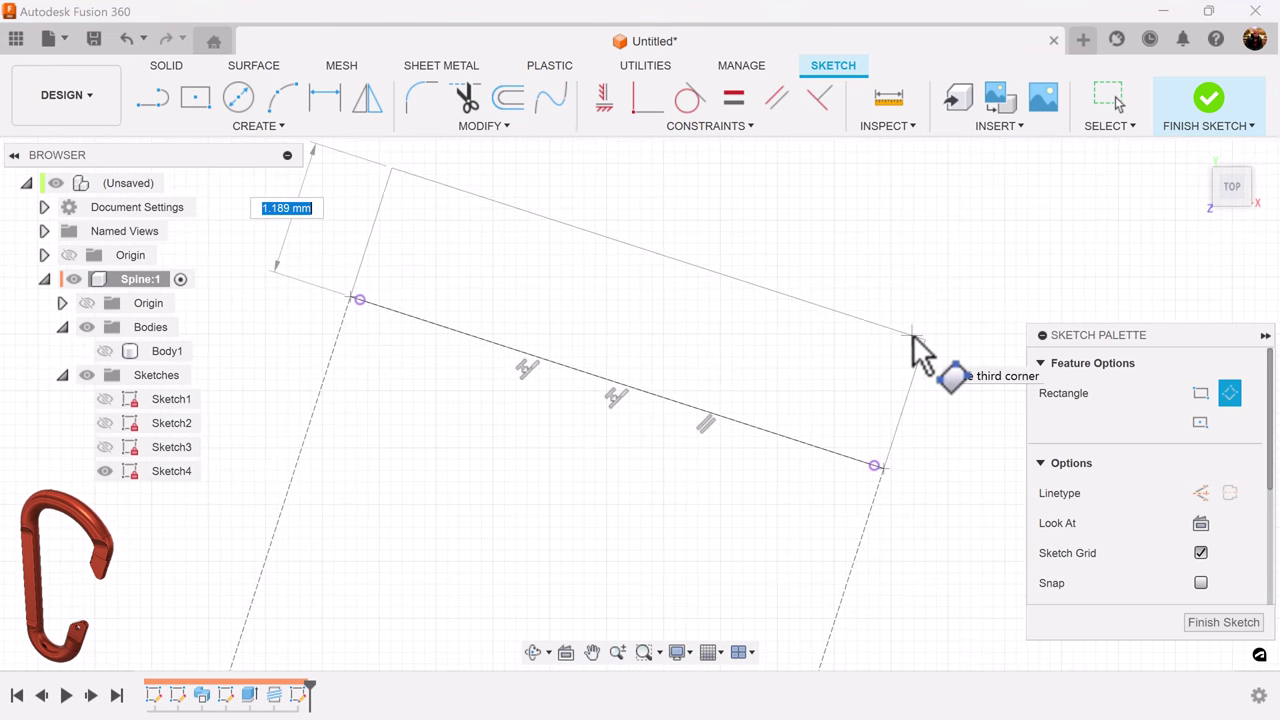
key(Return)
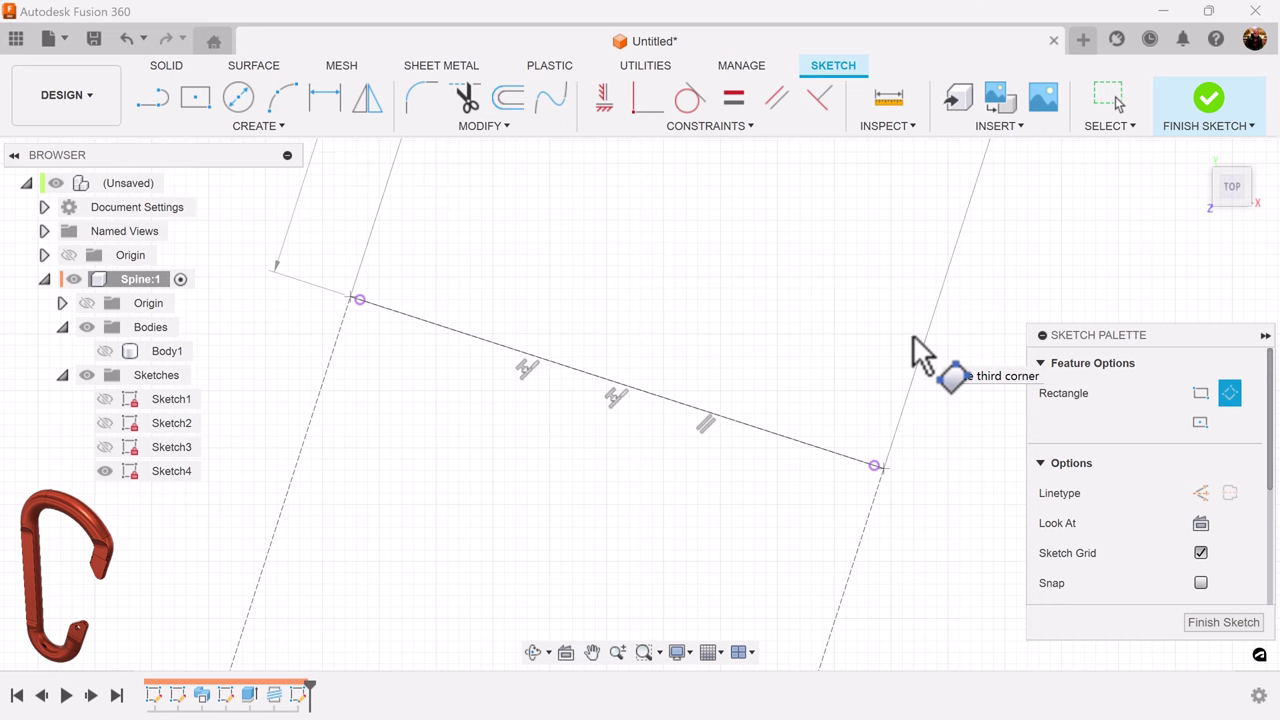
key(Escape)
scroll(918, 350, down, 8)
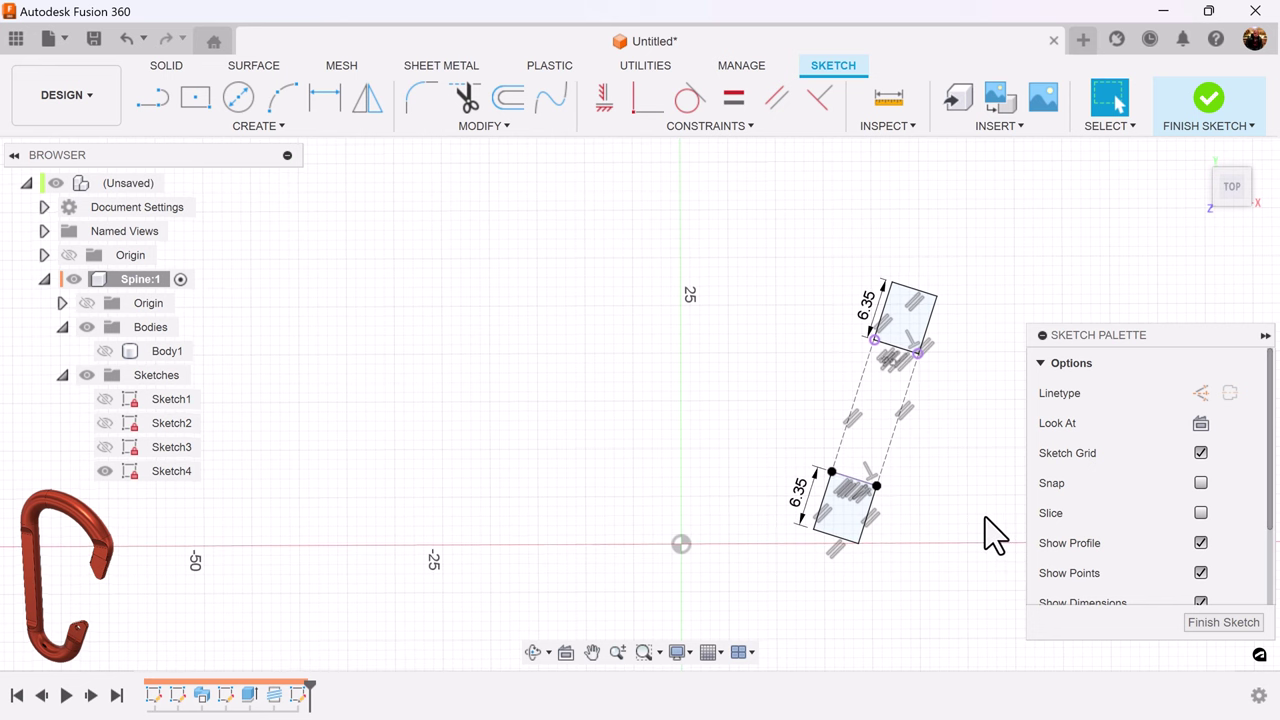
mouse_move(985, 517)
shift+middle_down()
mouse_move(974, 506)
mouse_move(1155, 652)
mouse_move(937, 530)
mouse_move(1218, 630)
shift+middle_up()
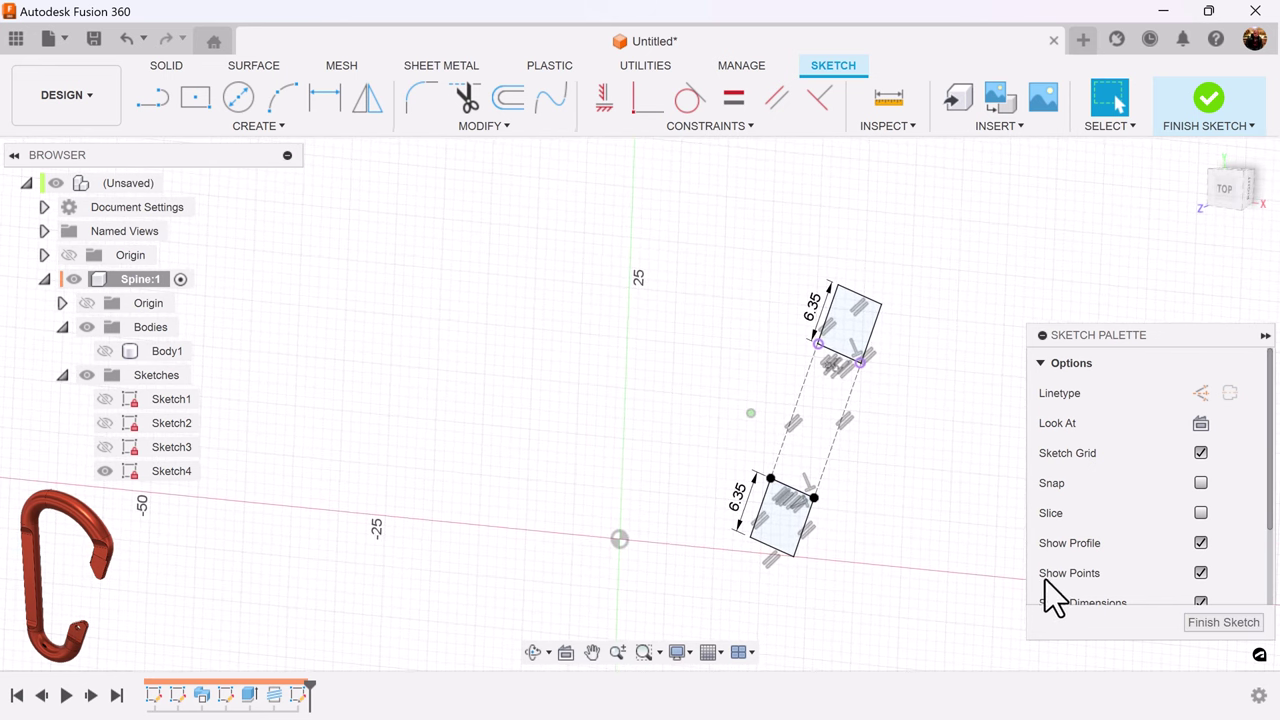
- Extrude both Sketch4 rectangles from a 0.65 mm offset start through all bodies
key(e)
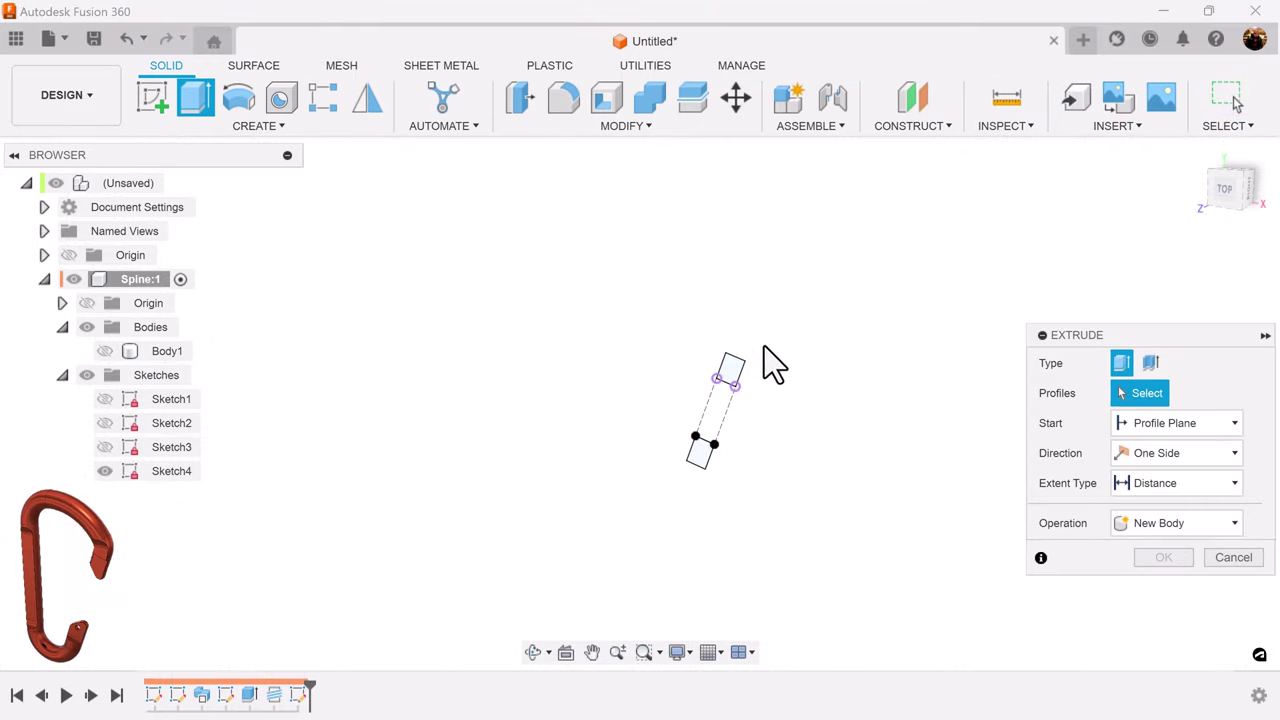
click(733, 370)
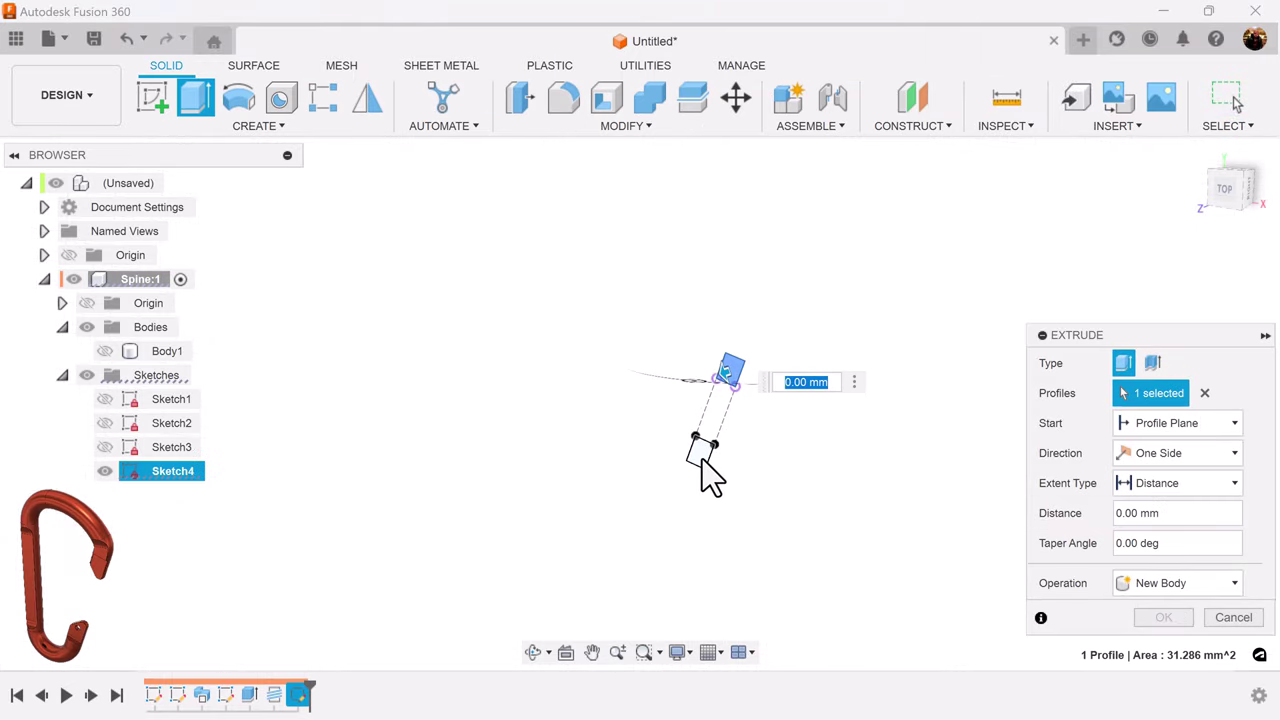
click(700, 455)
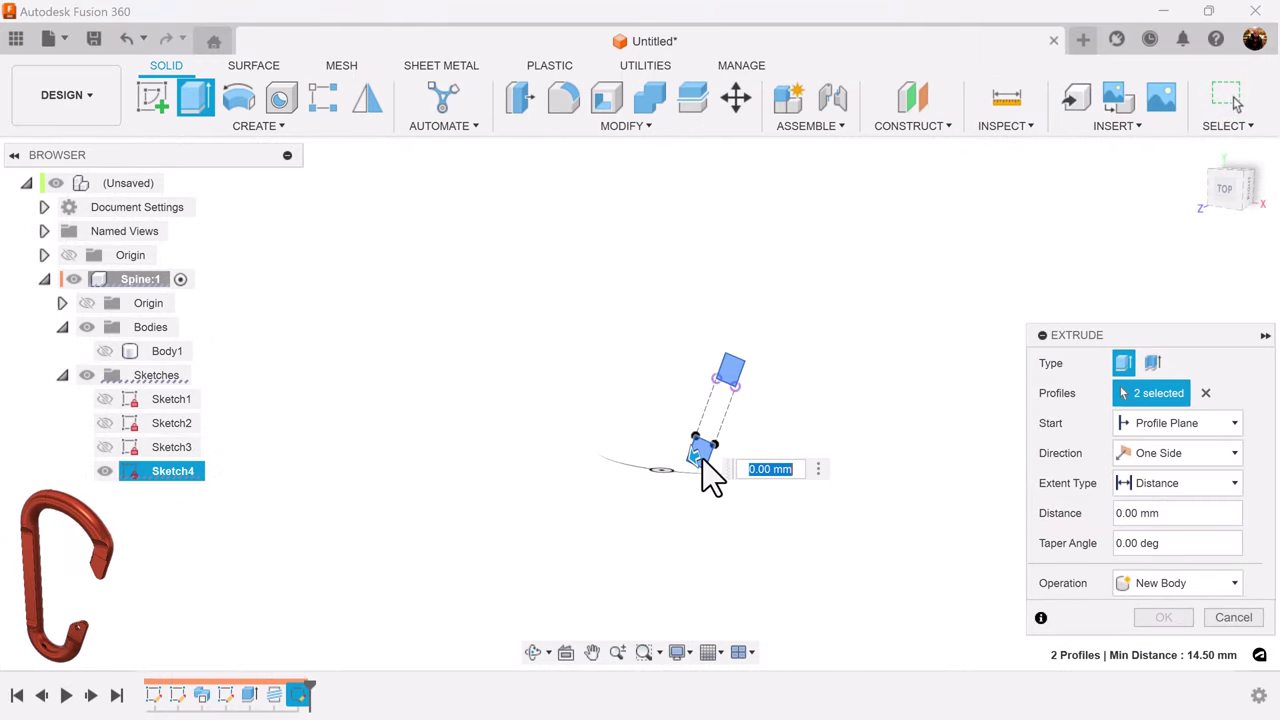
click(105, 351)
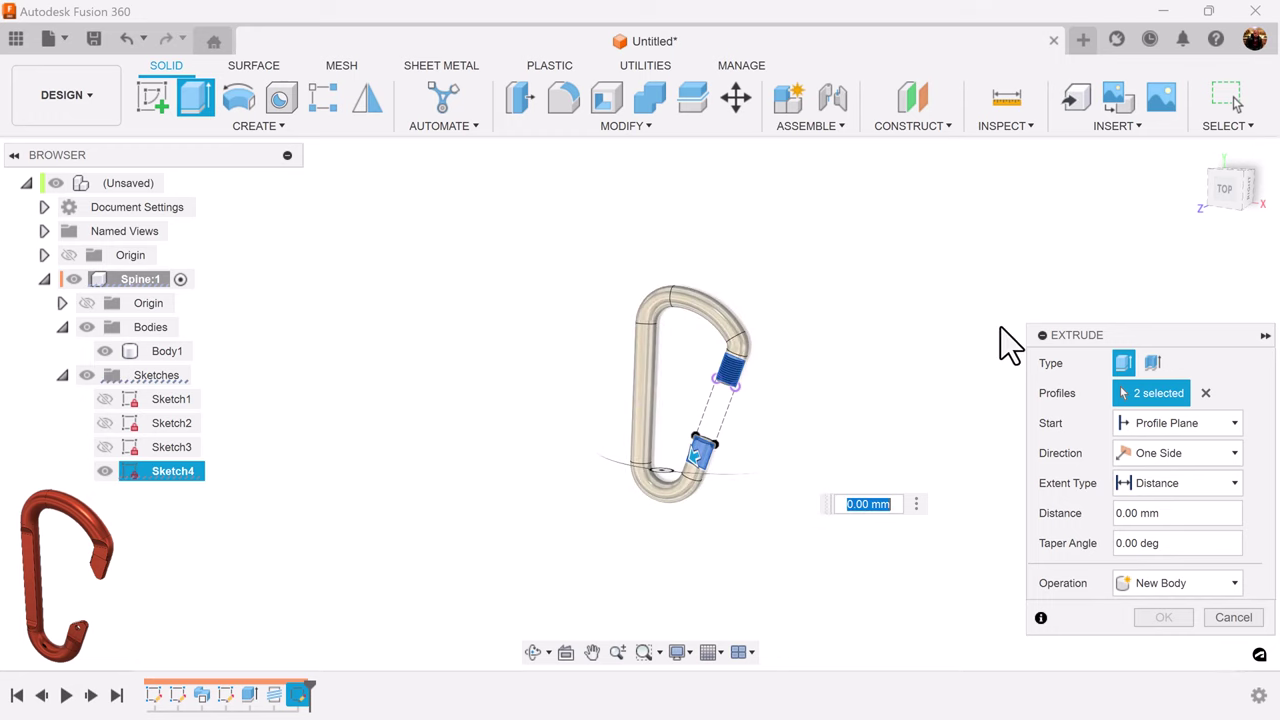
click(1168, 425)
click(1152, 470)
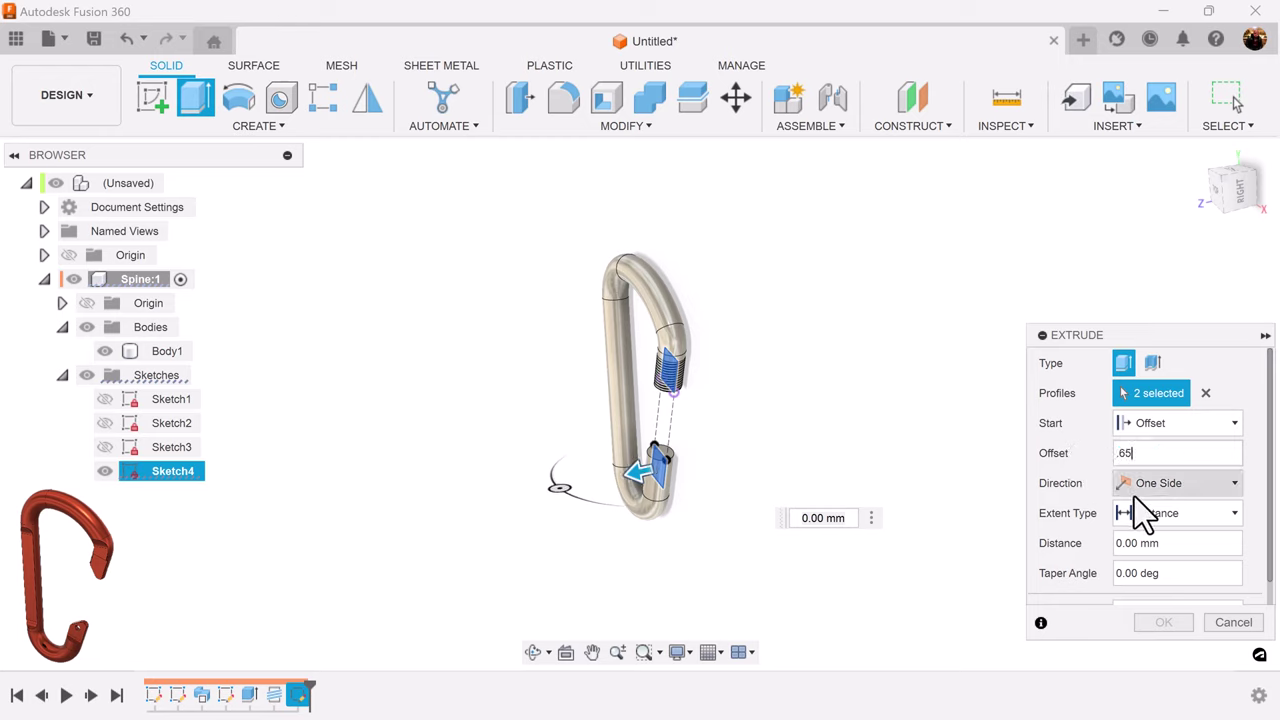
click(1187, 525)
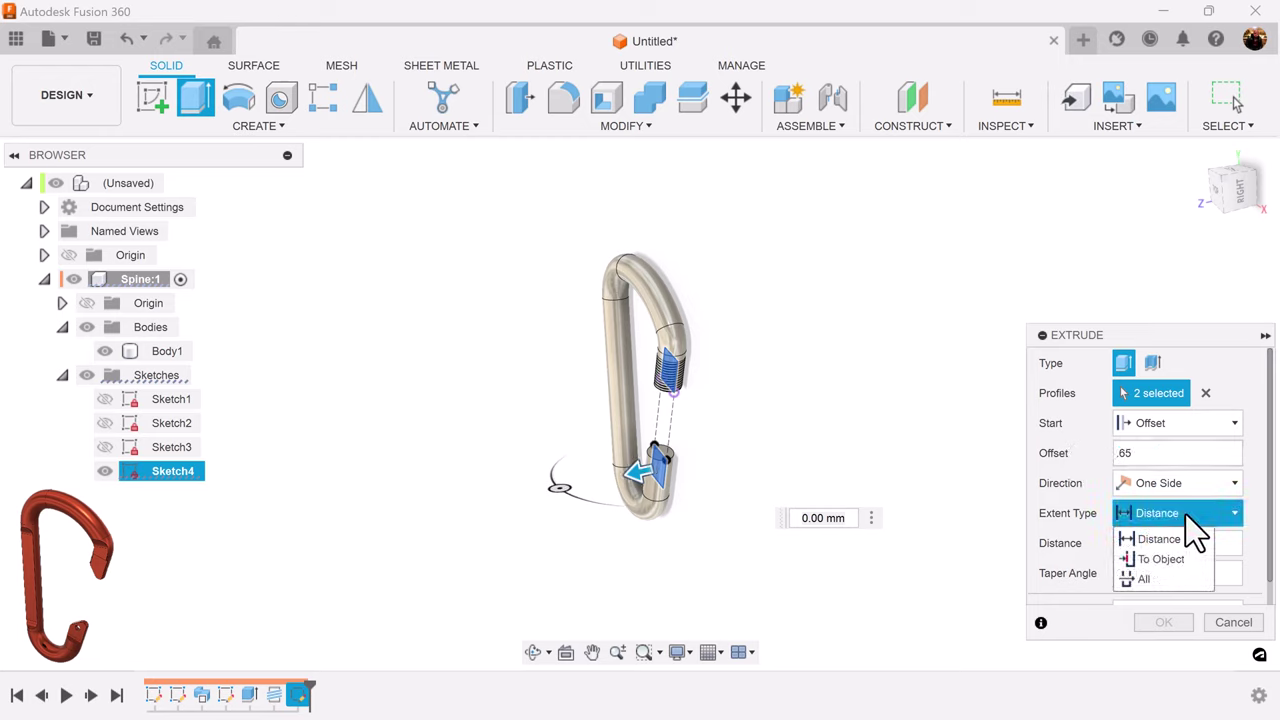
click(1163, 590)
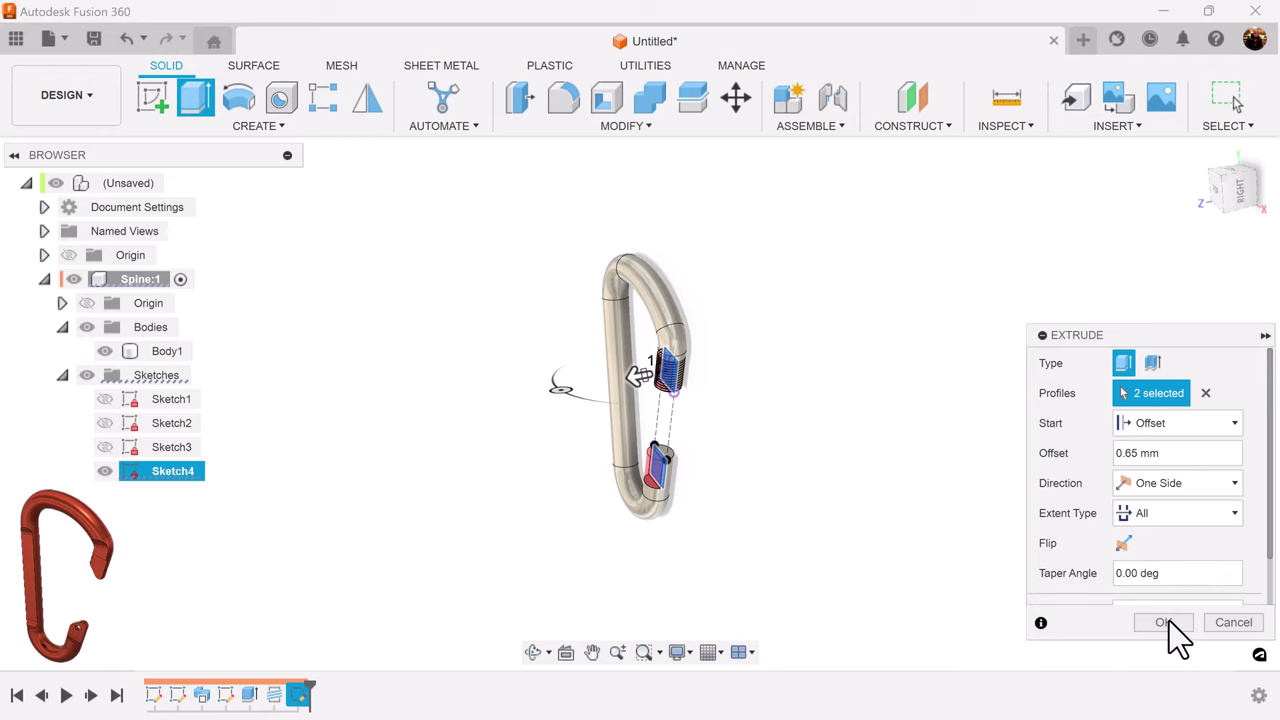
click(1164, 622)
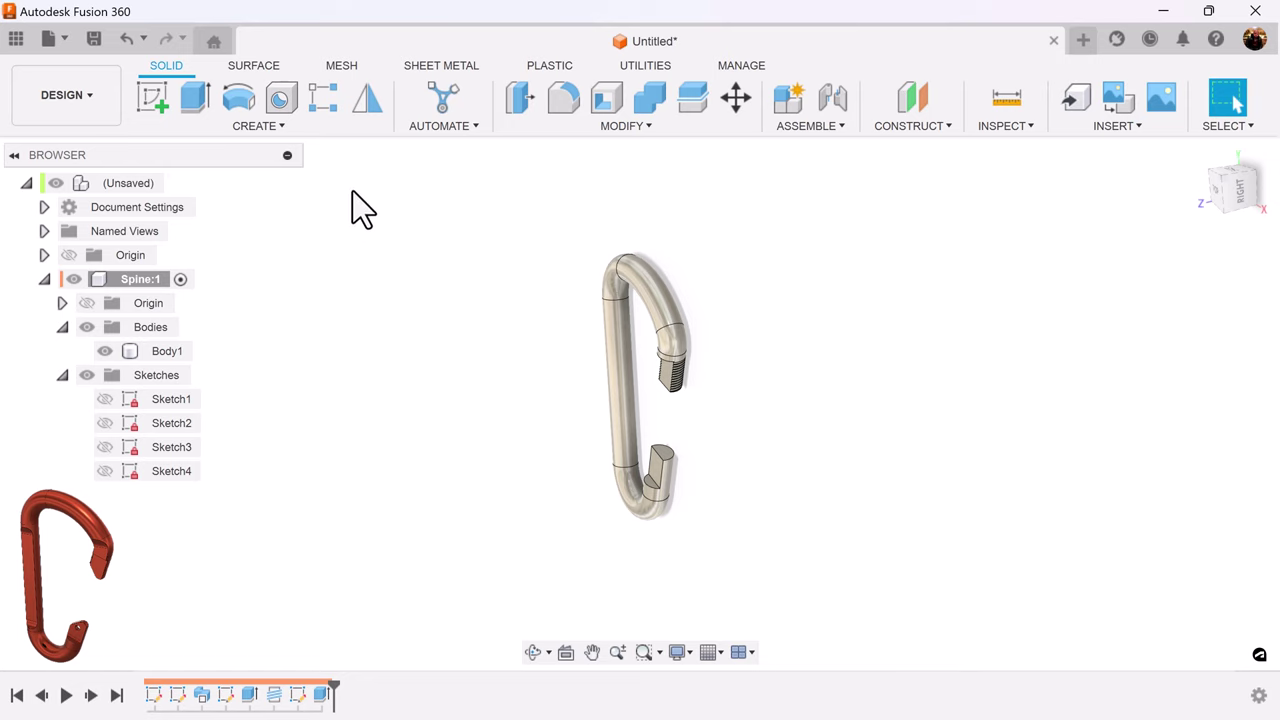
- Start a Mirror of the carabiner with the object type kept on Bodies
click(368, 100)
scroll(706, 404, up, 5)
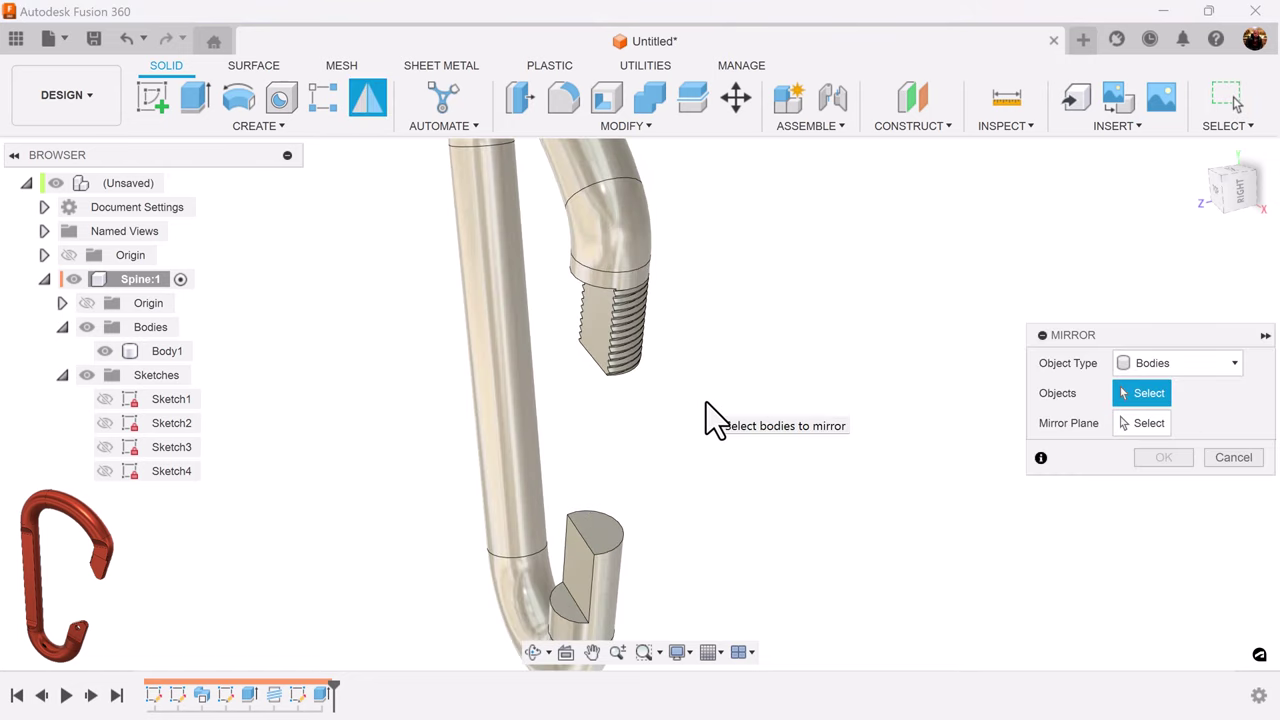
scroll(706, 402, down, 3)
click(1172, 363)
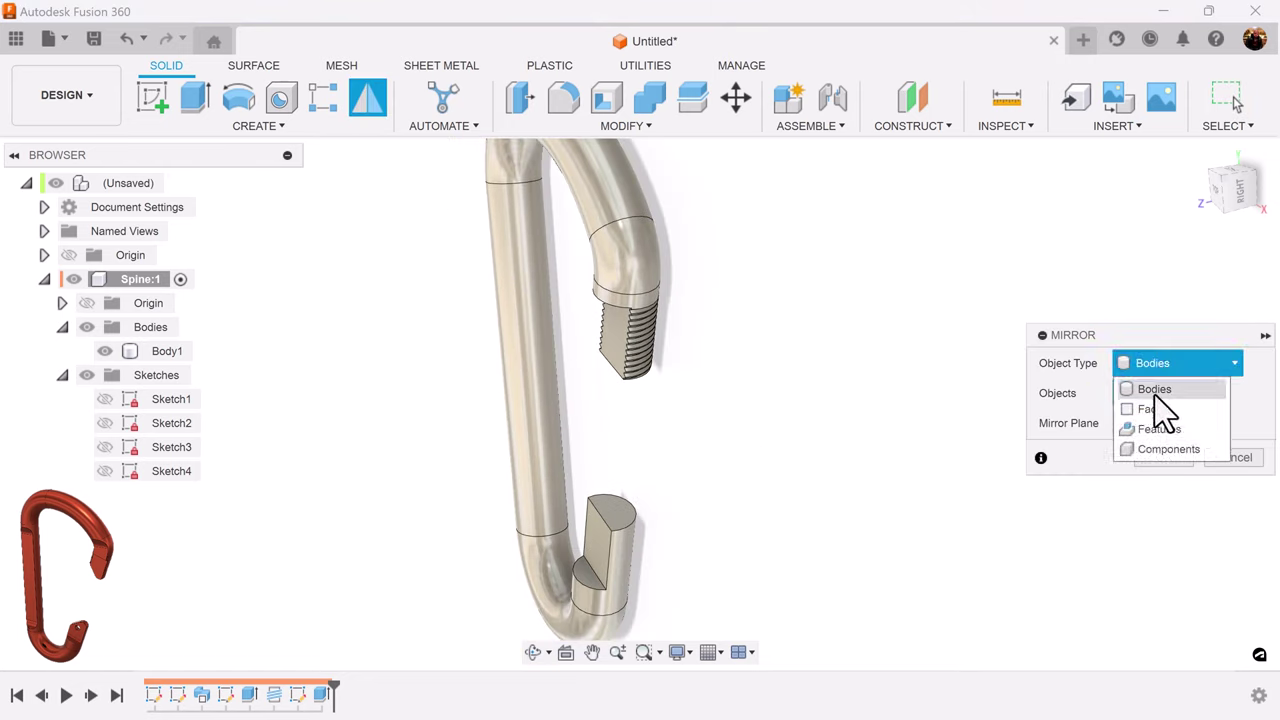